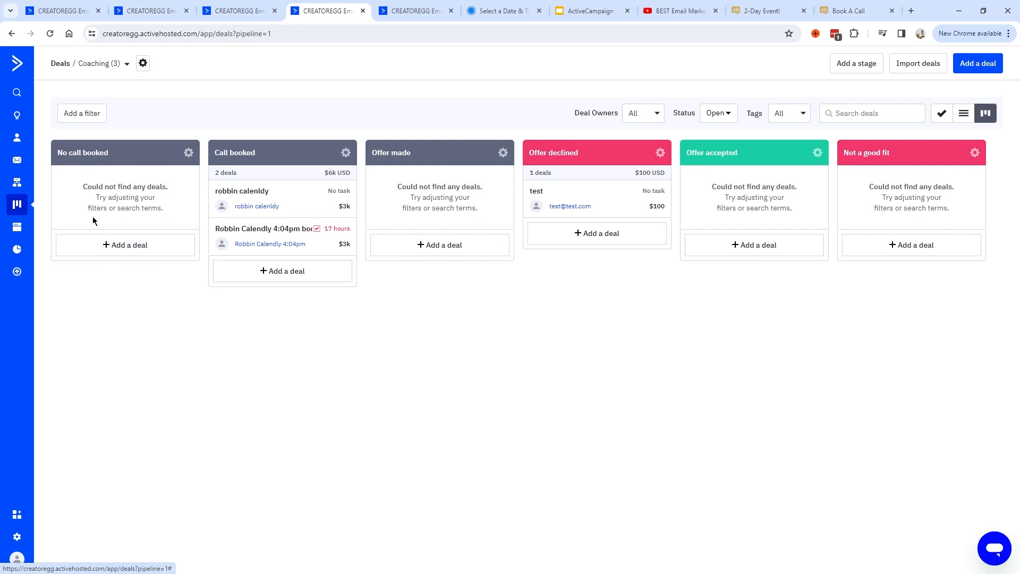
- Add a stage named "Test stage" to the Coaching deals pipeline, keeping the default purple header color
{"action": "left_click", "coordinate": [857, 67]}
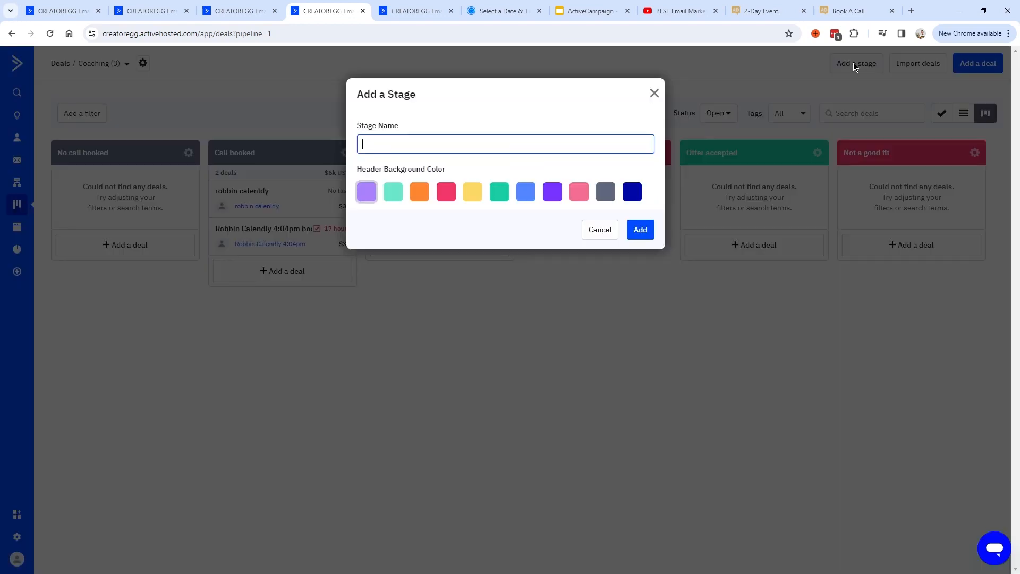
{"action": "left_click_drag", "start_coordinate": [359, 126], "coordinate": [403, 126]}
{"action": "left_click", "coordinate": [406, 150]}
{"action": "type", "text": "Test stage"}
{"action": "left_click", "coordinate": [639, 229]}
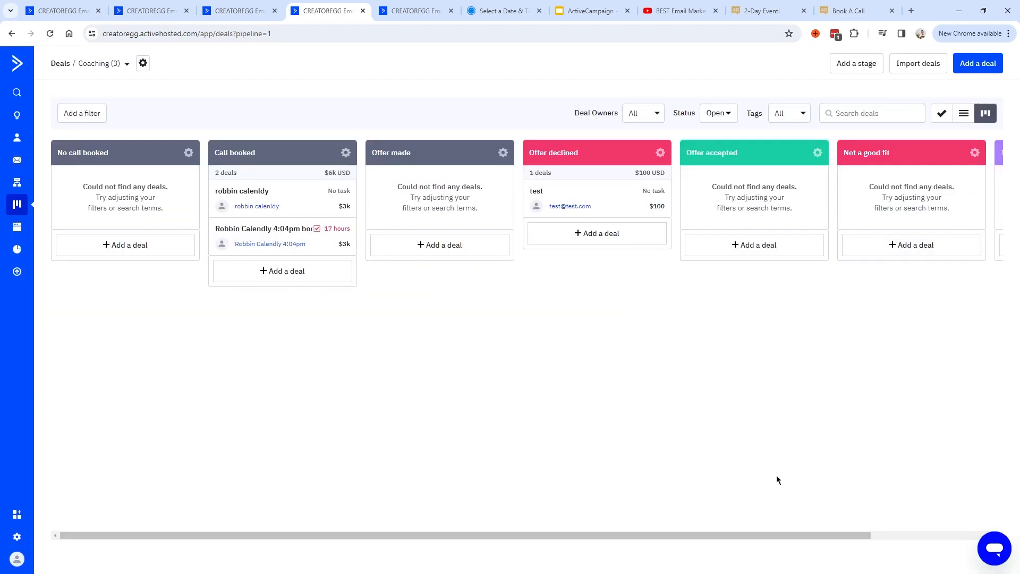
{"action": "left_click_drag", "start_coordinate": [734, 534], "coordinate": [853, 540]}
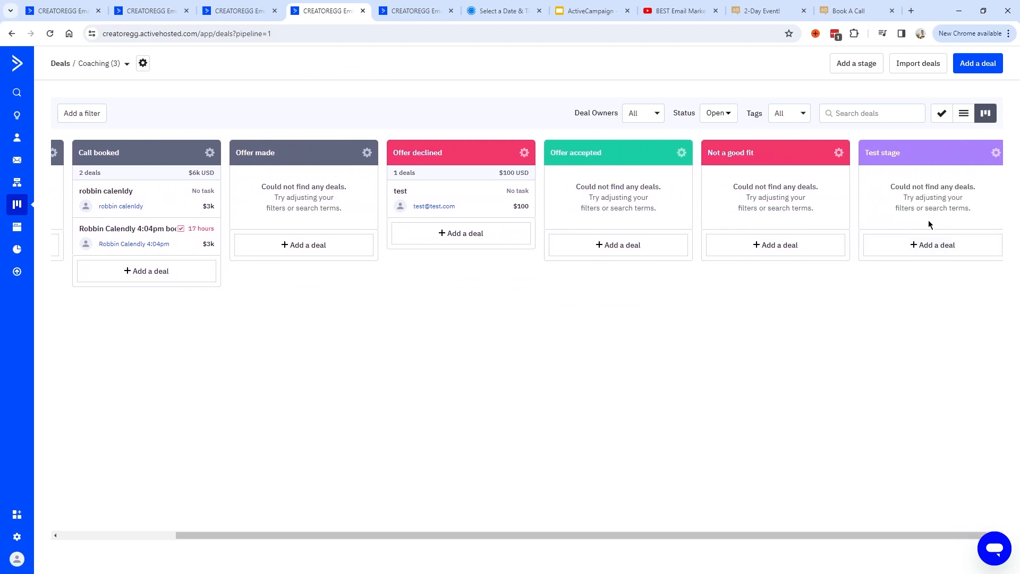
{"action": "mouse_move", "coordinate": [921, 152]}
{"action": "left_mouse_down"}
{"action": "mouse_move", "coordinate": [653, 150]}
{"action": "mouse_move", "coordinate": [708, 143]}
{"action": "mouse_move", "coordinate": [644, 141]}
{"action": "mouse_move", "coordinate": [923, 141]}
{"action": "left_mouse_up"}
- Delete the "Test stage" stage from the Coaching pipeline
{"action": "left_click", "coordinate": [996, 154]}
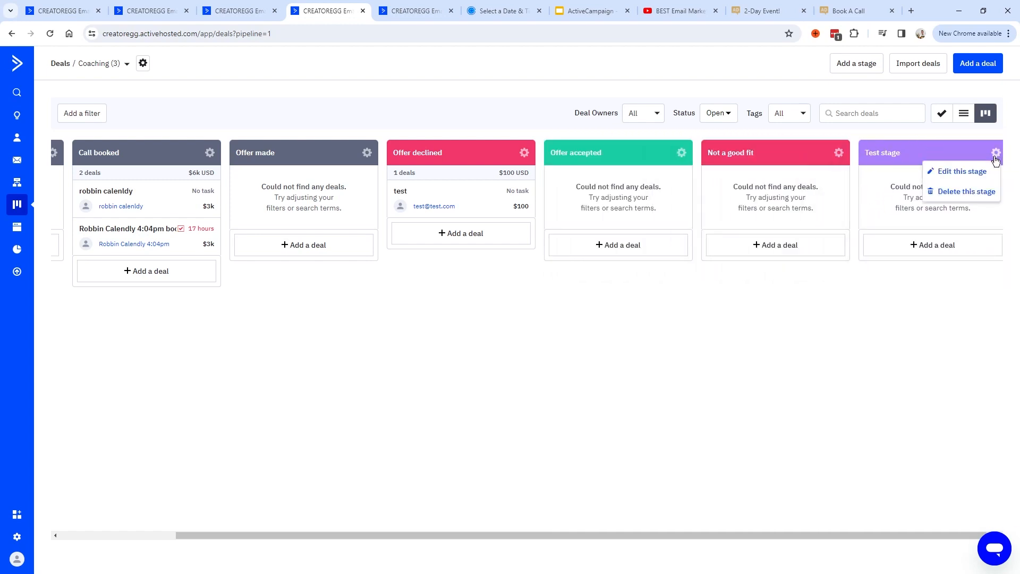
{"action": "left_click", "coordinate": [968, 192]}
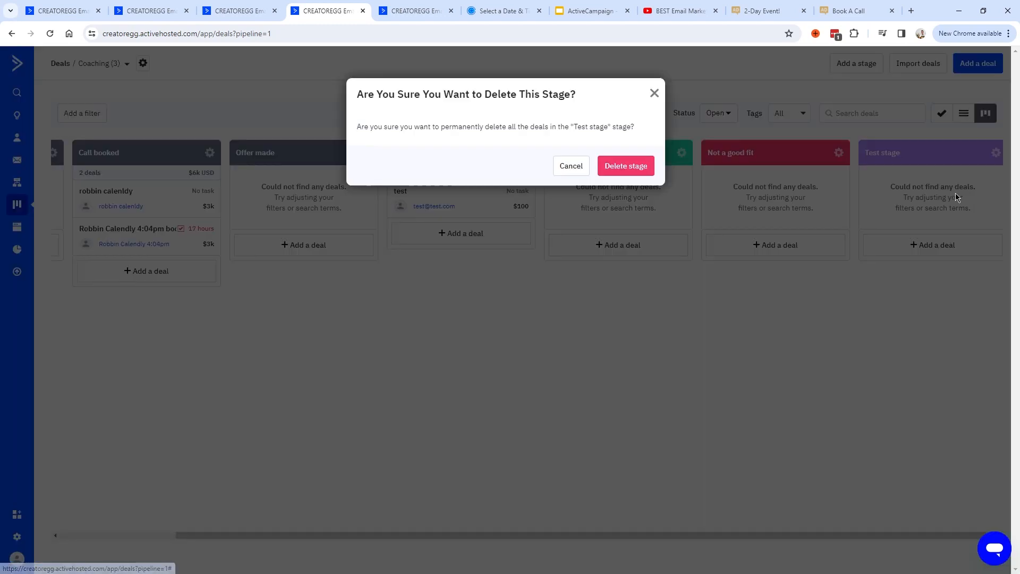
{"action": "left_click", "coordinate": [626, 167]}
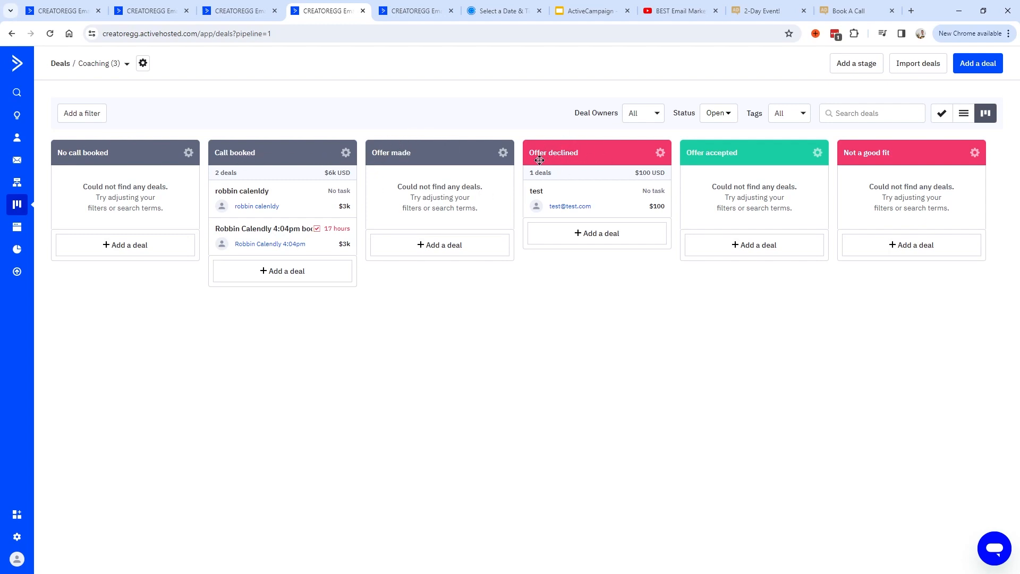
- Open the options of the Offer declined stage for review and leave them without saving
{"action": "left_click", "coordinate": [660, 154]}
{"action": "left_click", "coordinate": [614, 172]}
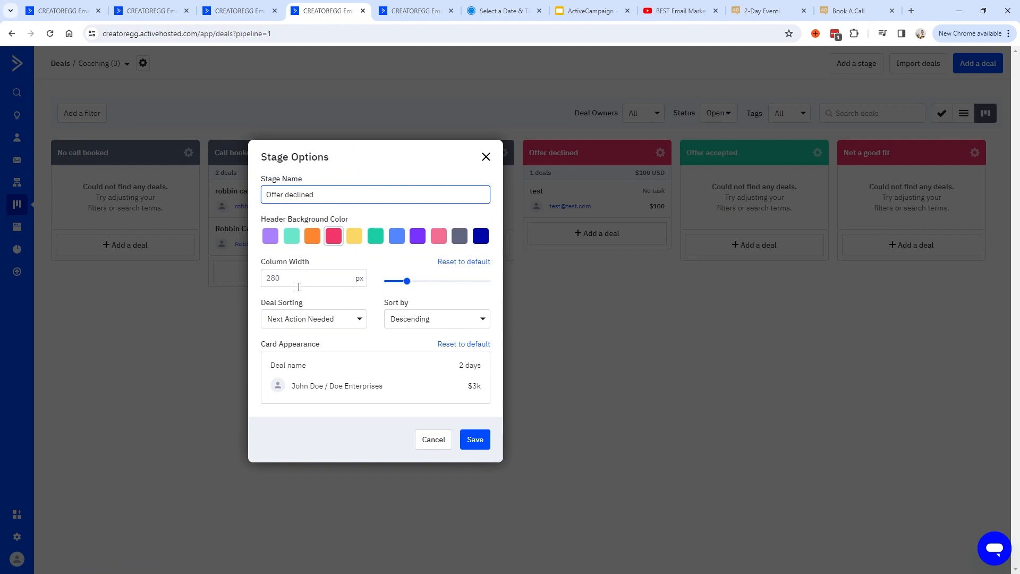
{"action": "left_click", "coordinate": [434, 441]}
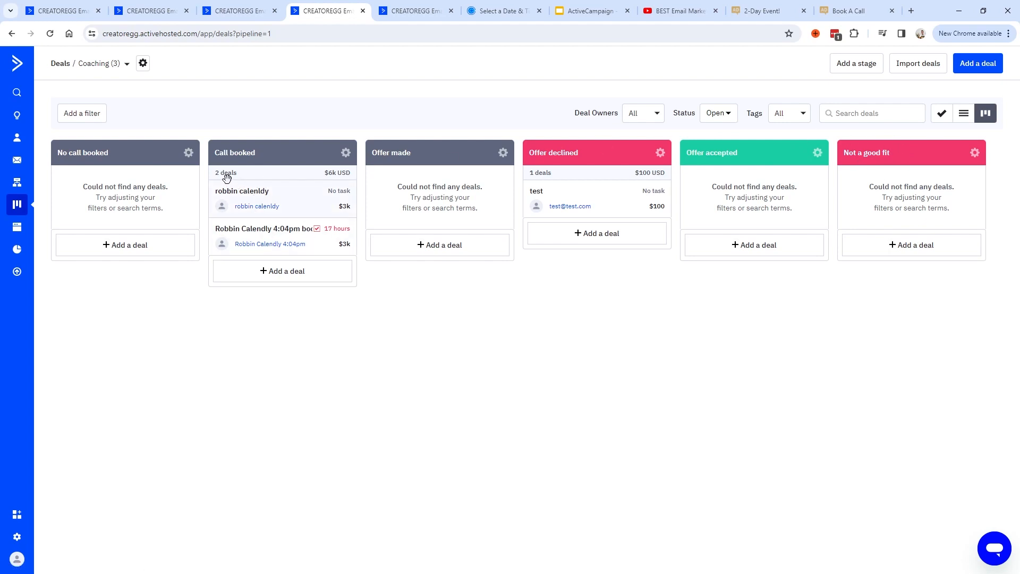
- Open the first deal in the Call booked stage, check its deal value, and return to the pipeline
{"action": "left_click_drag", "start_coordinate": [217, 172], "coordinate": [236, 172]}
{"action": "left_click", "coordinate": [244, 207]}
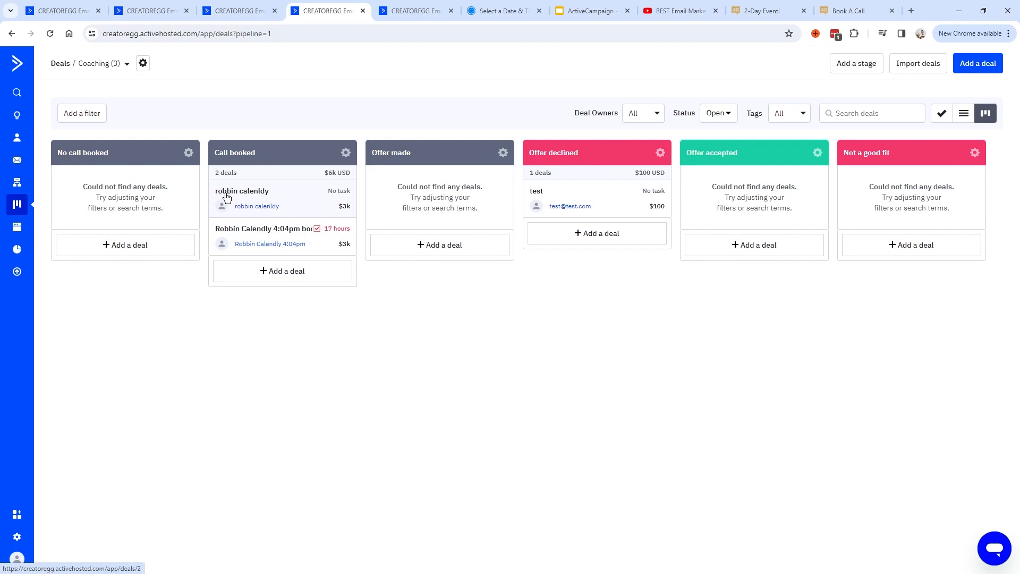
{"action": "left_click", "coordinate": [291, 199]}
{"action": "left_click_drag", "start_coordinate": [58, 296], "coordinate": [288, 298]}
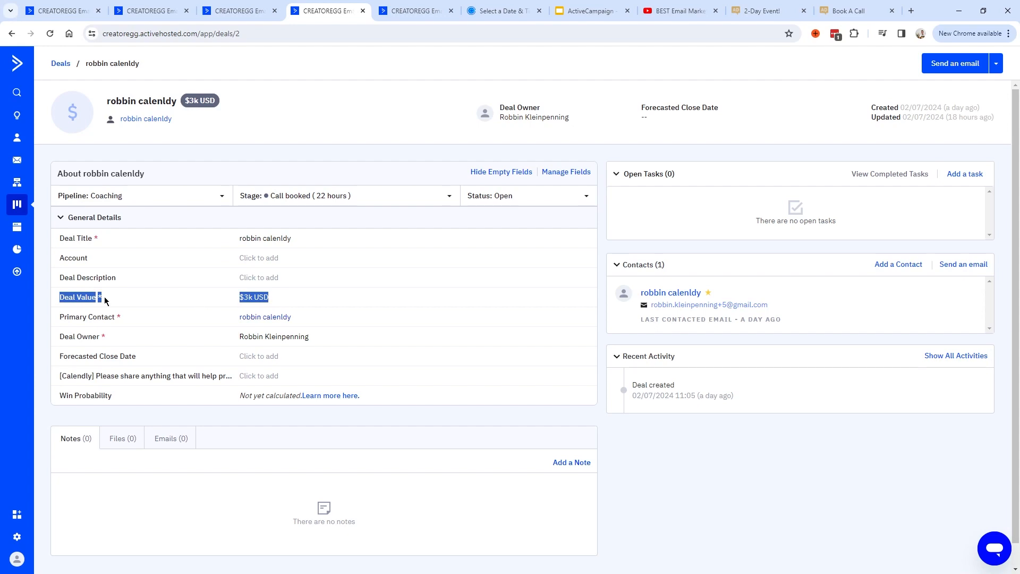
{"action": "left_click", "coordinate": [61, 299]}
{"action": "left_click_drag", "start_coordinate": [58, 299], "coordinate": [307, 301]}
{"action": "left_click", "coordinate": [67, 61]}
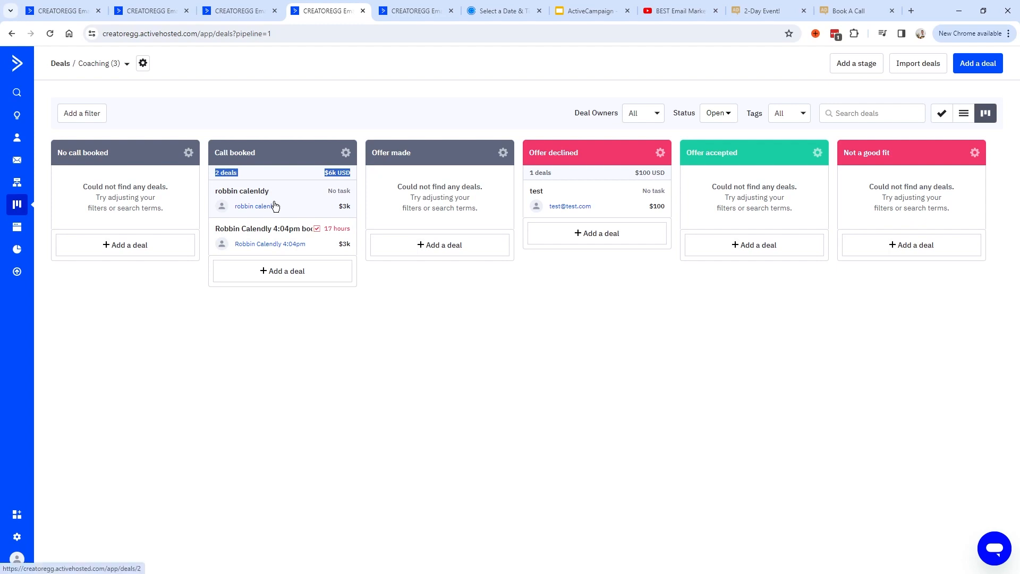
- Review the webinar funnel diagram in Google Slides and the Future of Webinars registration page
{"action": "key", "text": "ctrl+7"}
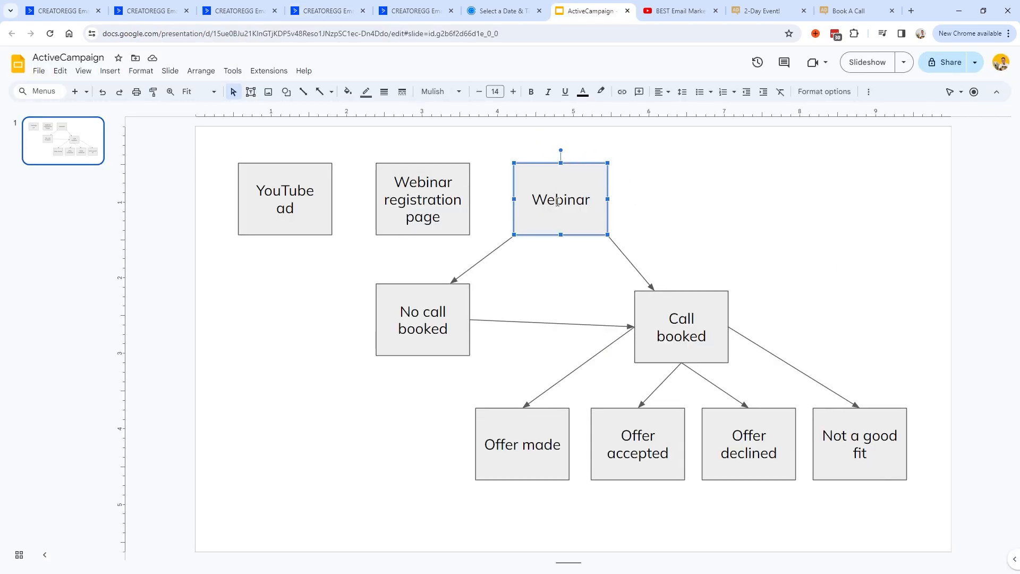
{"action": "left_click", "coordinate": [765, 10]}
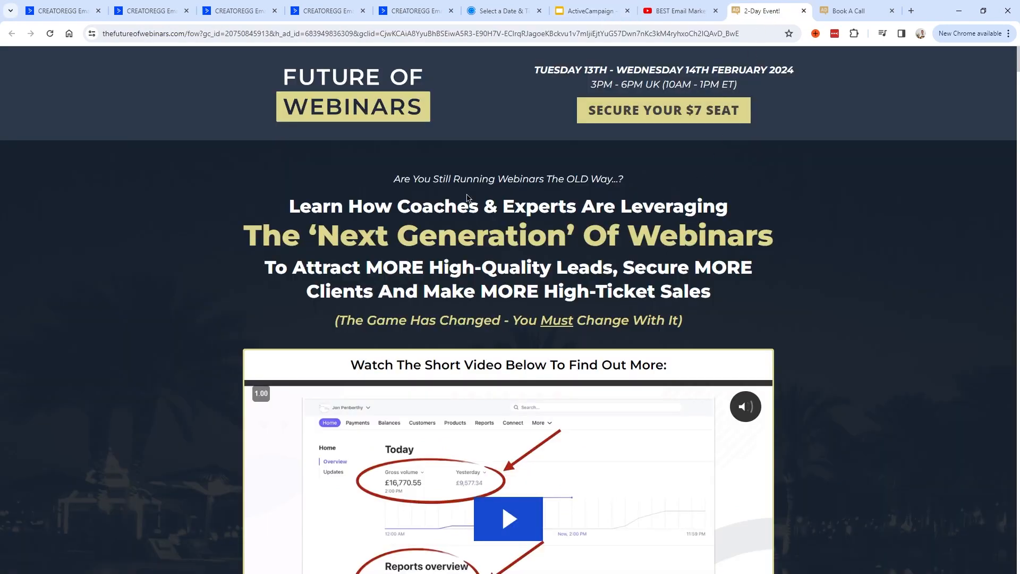
{"action": "left_click", "coordinate": [595, 11]}
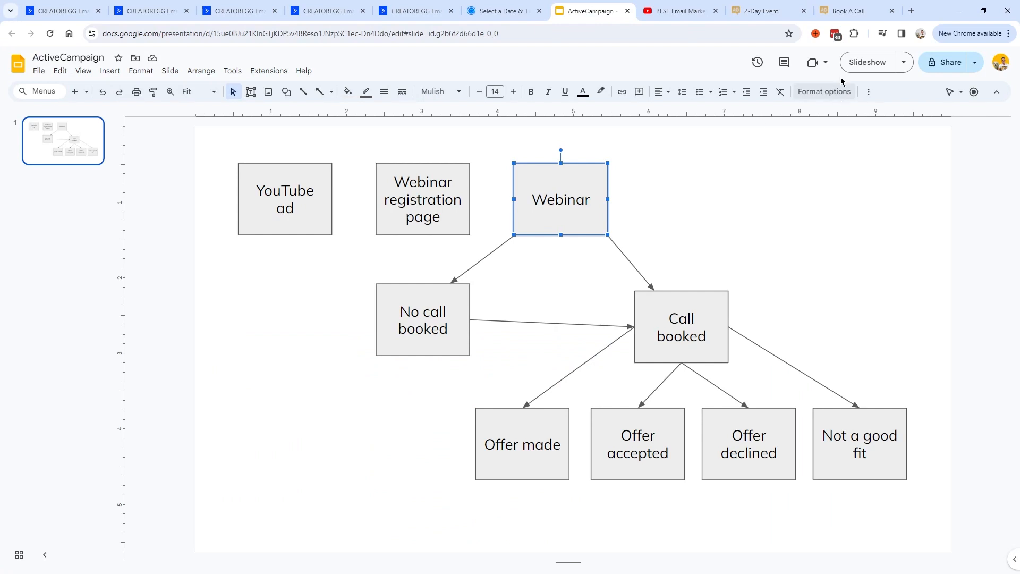
- View the February 8 time slots on the Ad Clients call booking page and check the Calendly 30 Minute Meeting page
{"action": "left_click", "coordinate": [837, 12]}
{"action": "left_click", "coordinate": [129, 35]}
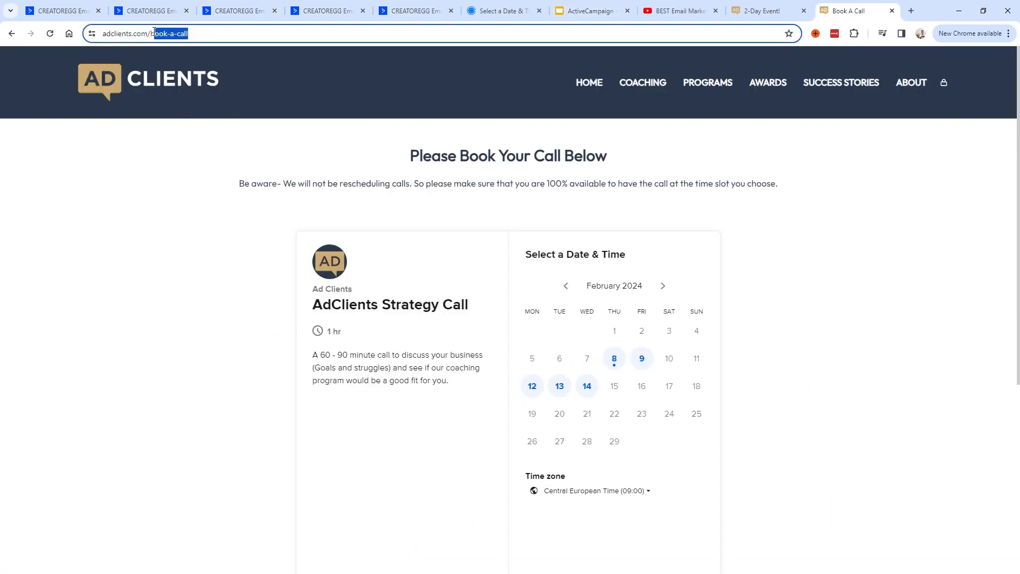
{"action": "left_click_drag", "start_coordinate": [403, 162], "coordinate": [649, 163]}
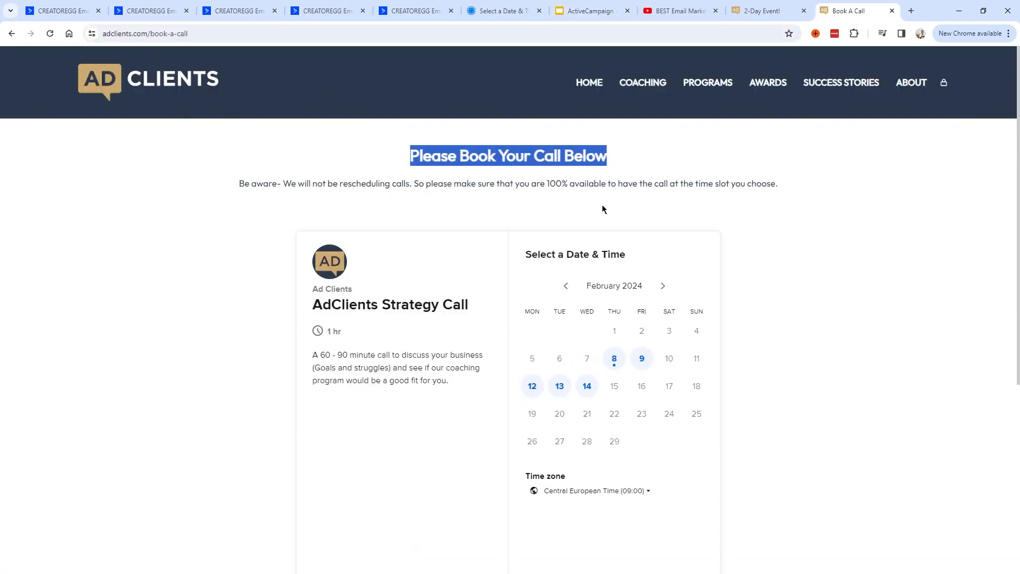
{"action": "scroll", "coordinate": [602, 209], "scroll_direction": "down", "scroll_amount": 2}
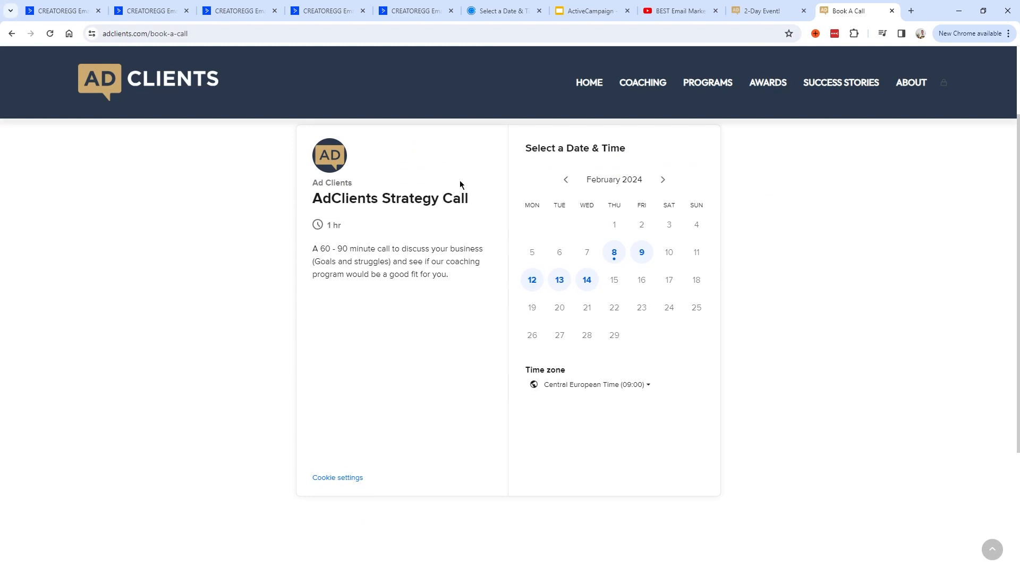
{"action": "scroll", "coordinate": [494, 239], "scroll_direction": "up", "scroll_amount": 2}
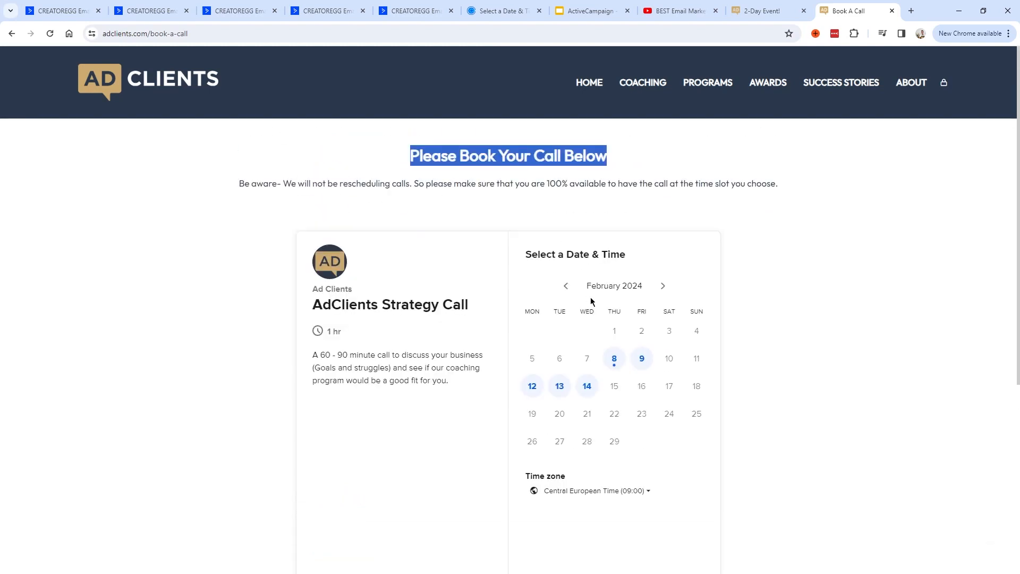
{"action": "scroll", "coordinate": [568, 287], "scroll_direction": "down", "scroll_amount": 1}
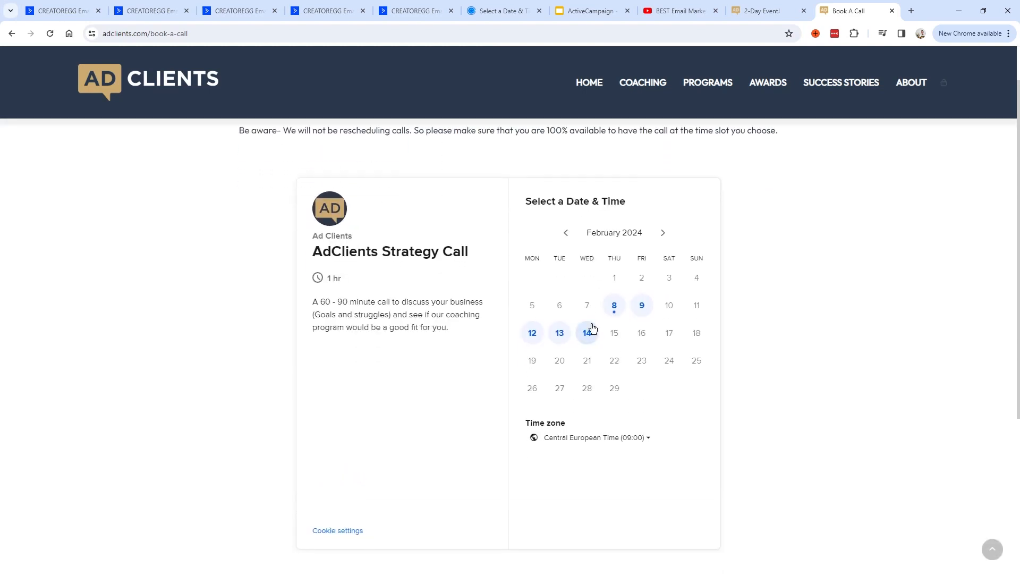
{"action": "left_click", "coordinate": [615, 308]}
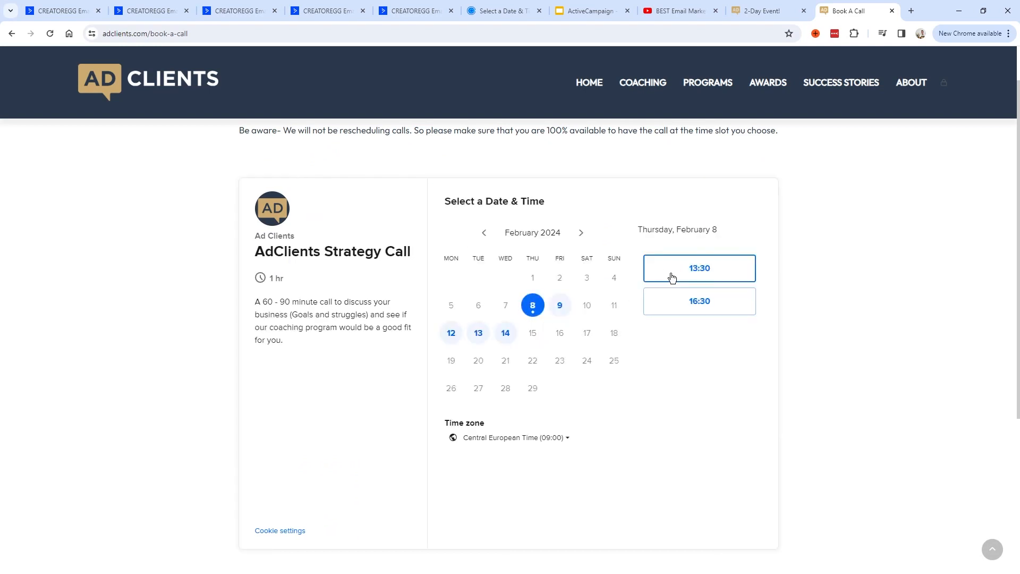
{"action": "left_click", "coordinate": [502, 10]}
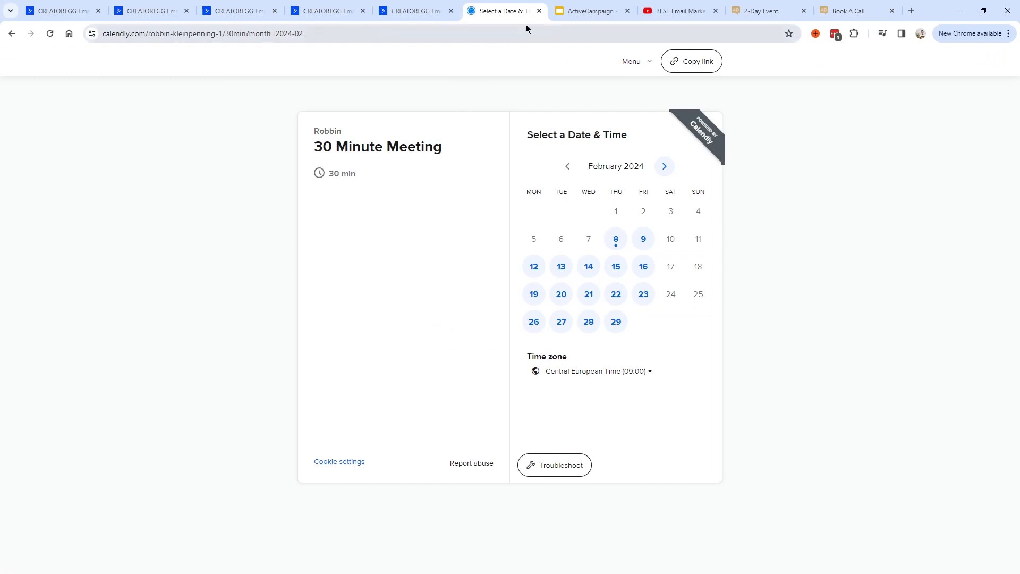
{"action": "left_click_drag", "start_coordinate": [145, 37], "coordinate": [69, 34]}
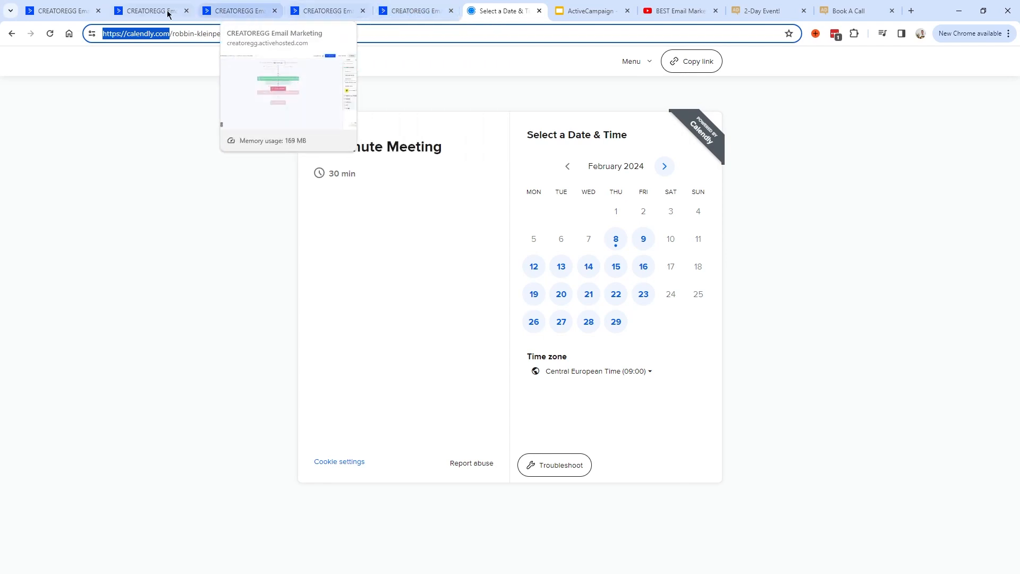
- Search the ActiveCampaign apps for "calendly" and open the Calendly integration to check its connected account
{"action": "left_click", "coordinate": [58, 10]}
{"action": "left_click", "coordinate": [282, 114]}
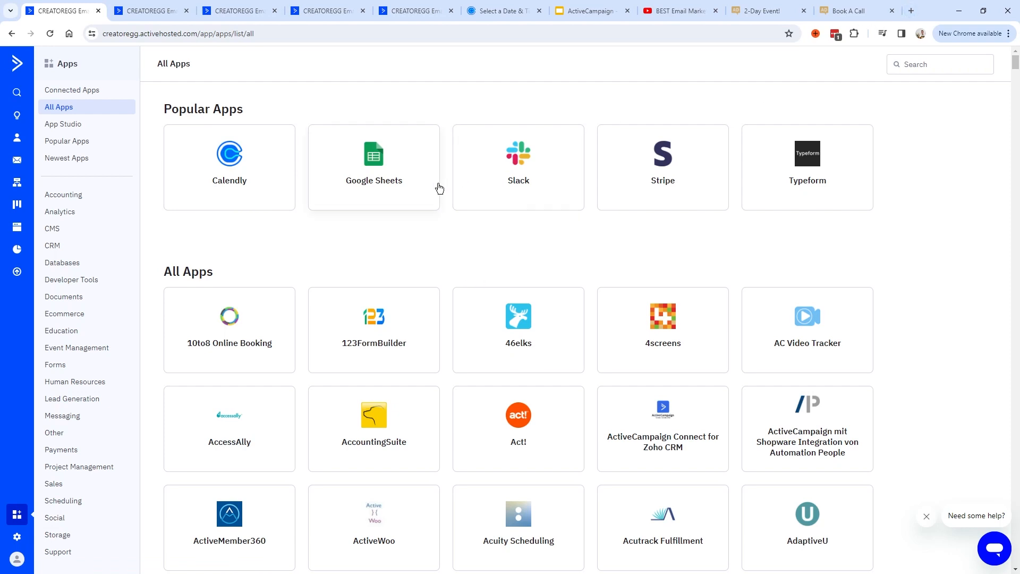
{"action": "left_click", "coordinate": [935, 65]}
{"action": "type", "text": "cal"}
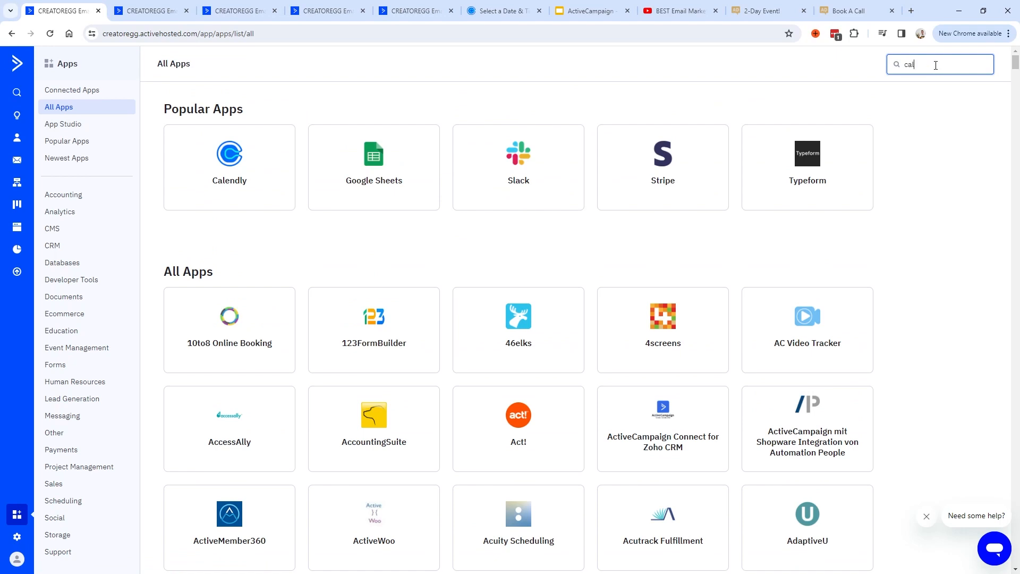
{"action": "type", "text": "endly"}
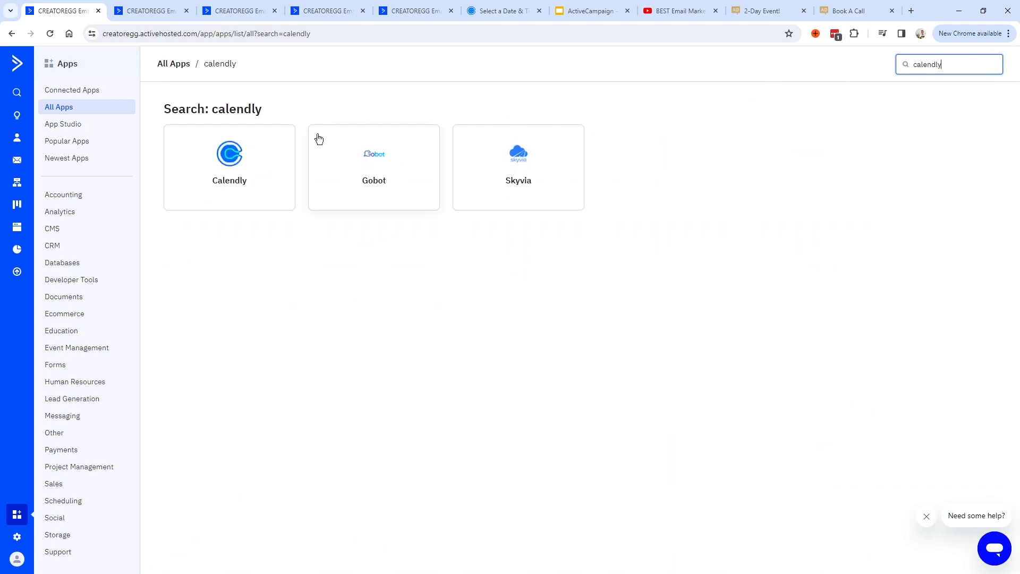
{"action": "left_click", "coordinate": [237, 169]}
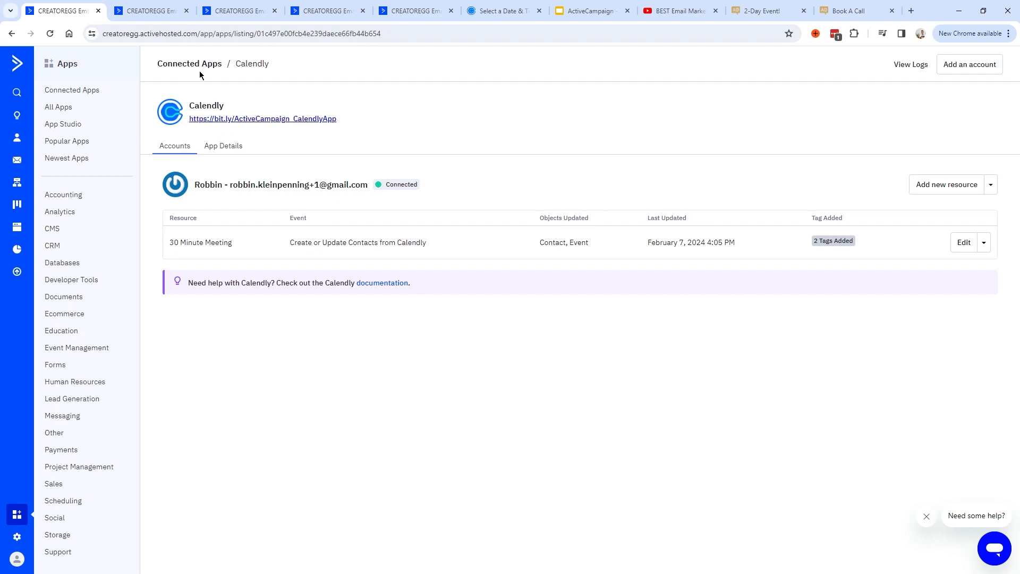
{"action": "left_click_drag", "start_coordinate": [419, 186], "coordinate": [196, 183]}
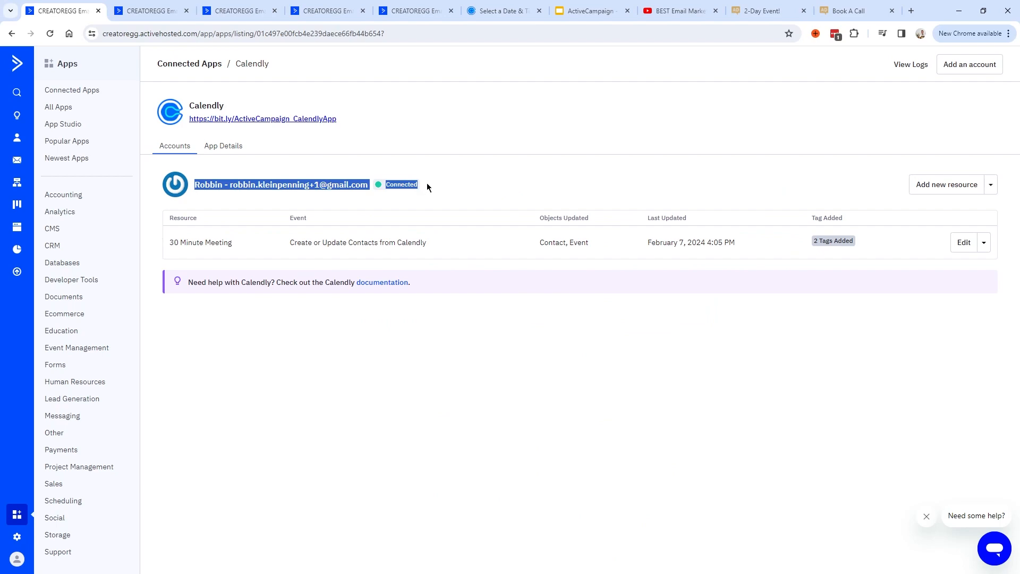
{"action": "left_click", "coordinate": [428, 187]}
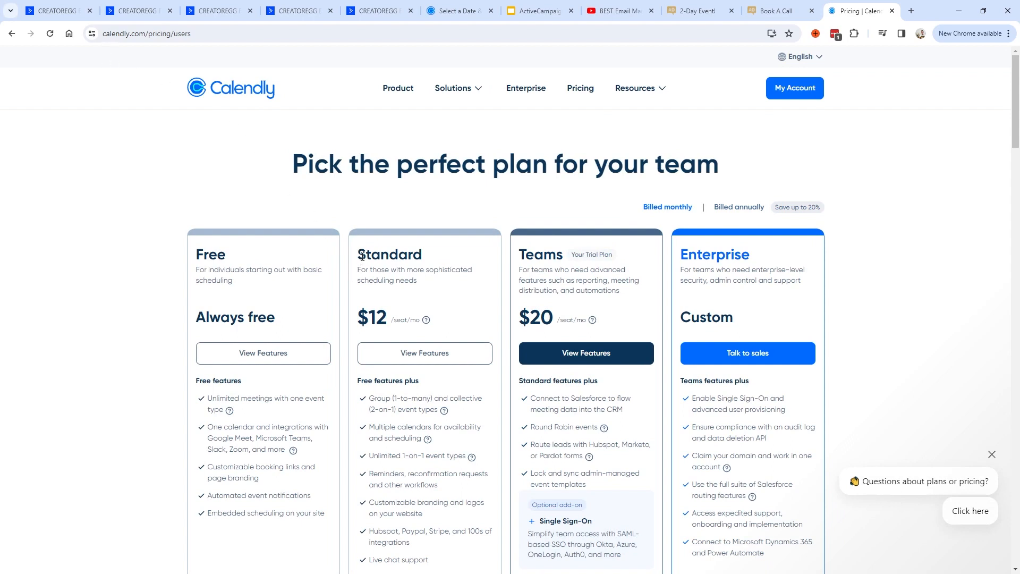
- Compare the prices of the Standard and Free plans on the Calendly pricing page
{"action": "left_click_drag", "start_coordinate": [358, 250], "coordinate": [450, 319]}
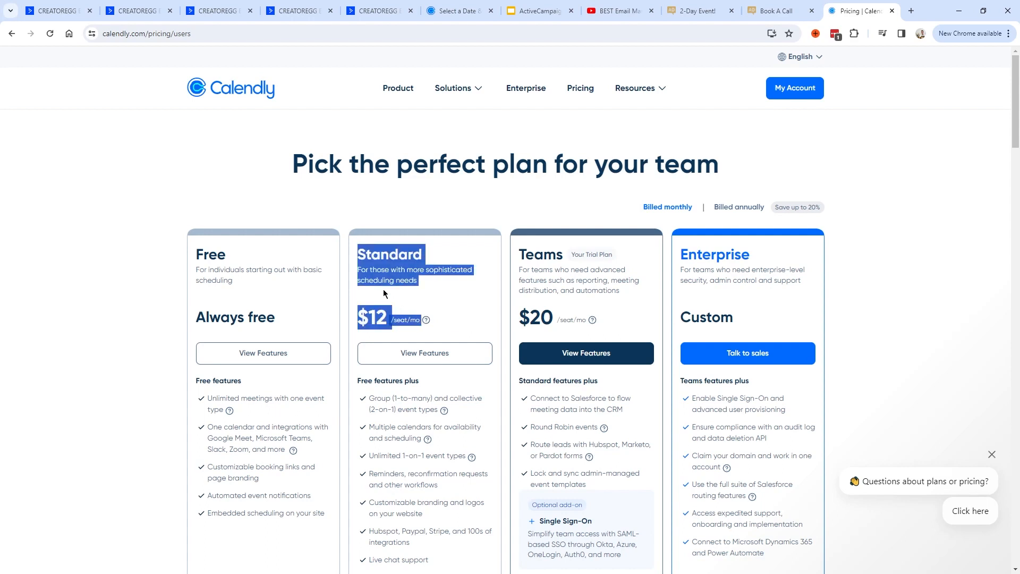
{"action": "left_click", "coordinate": [331, 256]}
{"action": "left_click_drag", "start_coordinate": [198, 254], "coordinate": [315, 311]}
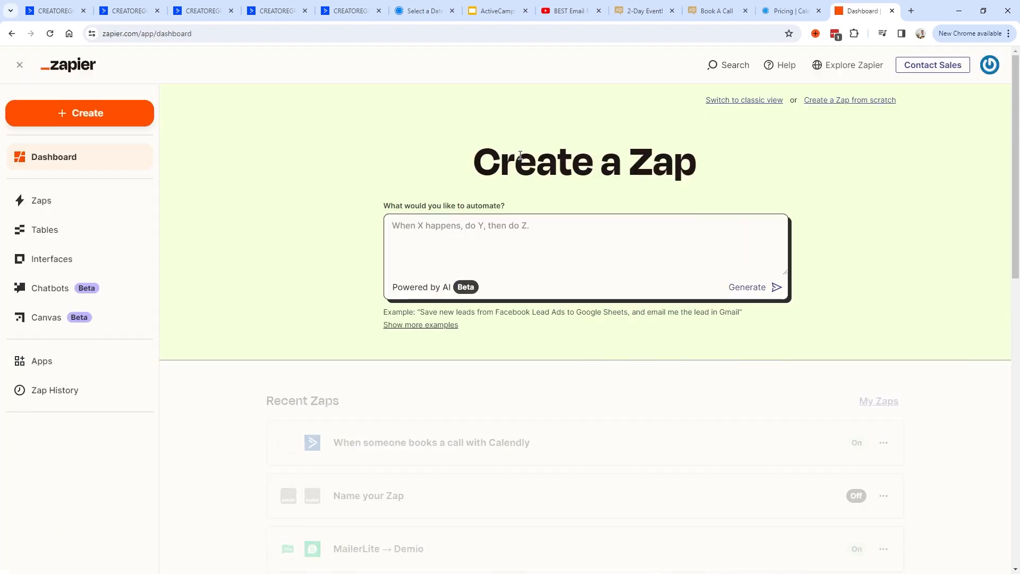
- Look over the Zapier dashboard and the Calendly pricing page, and close both pages
{"action": "left_click_drag", "start_coordinate": [473, 158], "coordinate": [730, 173]}
{"action": "left_click", "coordinate": [730, 173]}
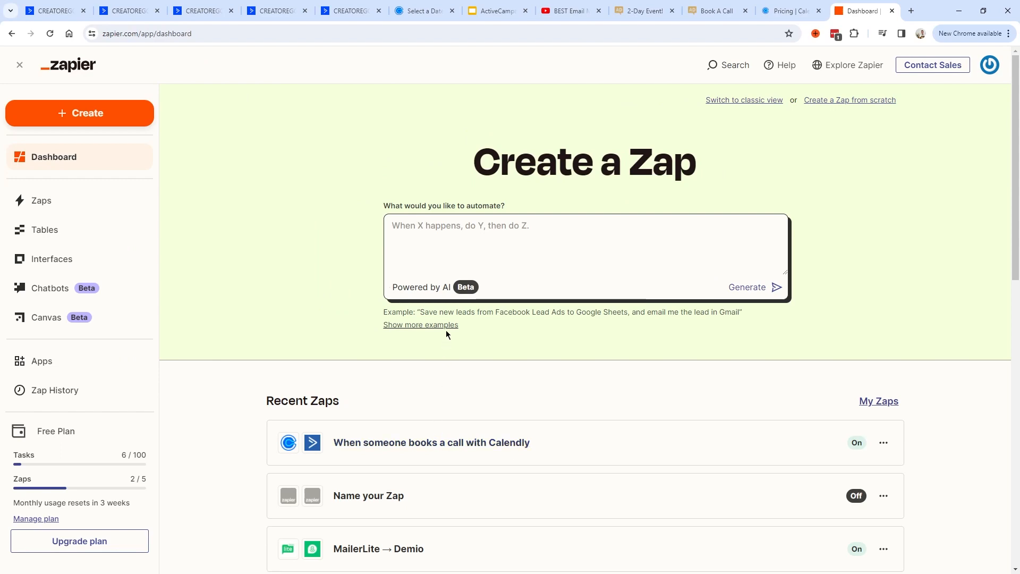
{"action": "left_click", "coordinate": [786, 12]}
{"action": "left_click_drag", "start_coordinate": [370, 139], "coordinate": [783, 144]}
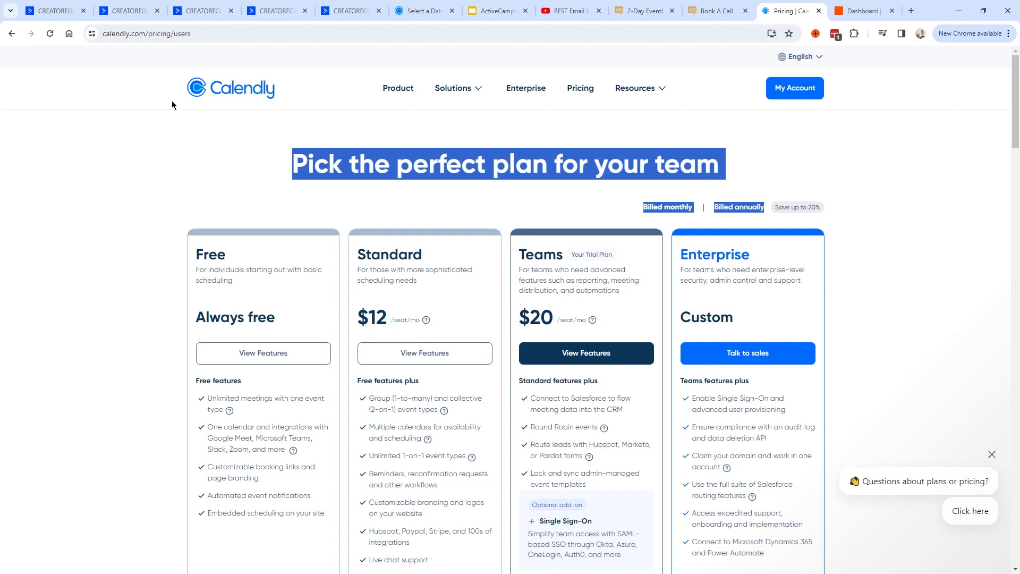
{"action": "left_click", "coordinate": [818, 10]}
{"action": "left_click", "coordinate": [817, 10]}
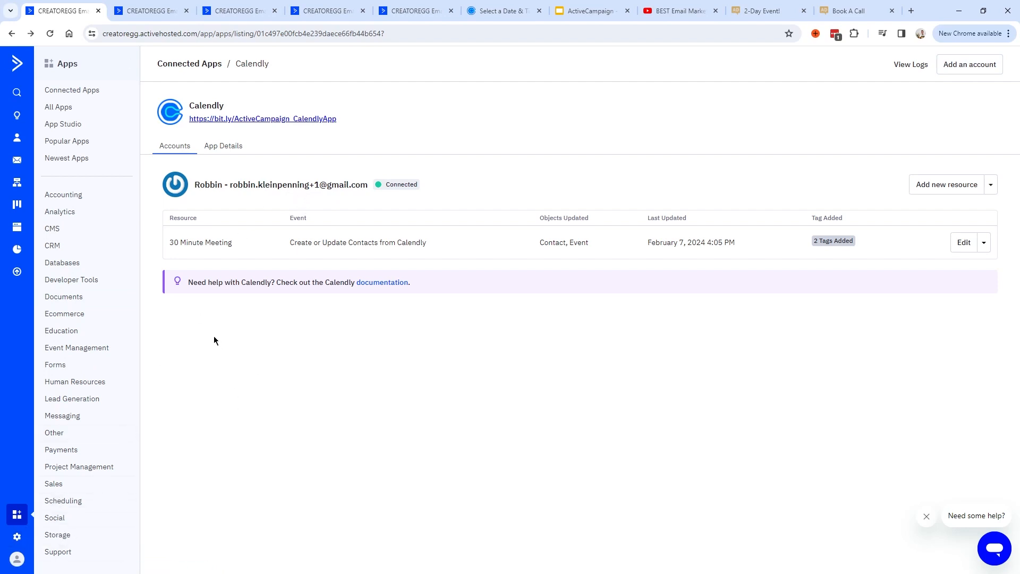
- Open the ActiveCampaign developer settings and locate the API access URL and key
{"action": "left_click", "coordinate": [18, 538]}
{"action": "left_click", "coordinate": [62, 175]}
{"action": "left_click_drag", "start_coordinate": [171, 191], "coordinate": [372, 216]}
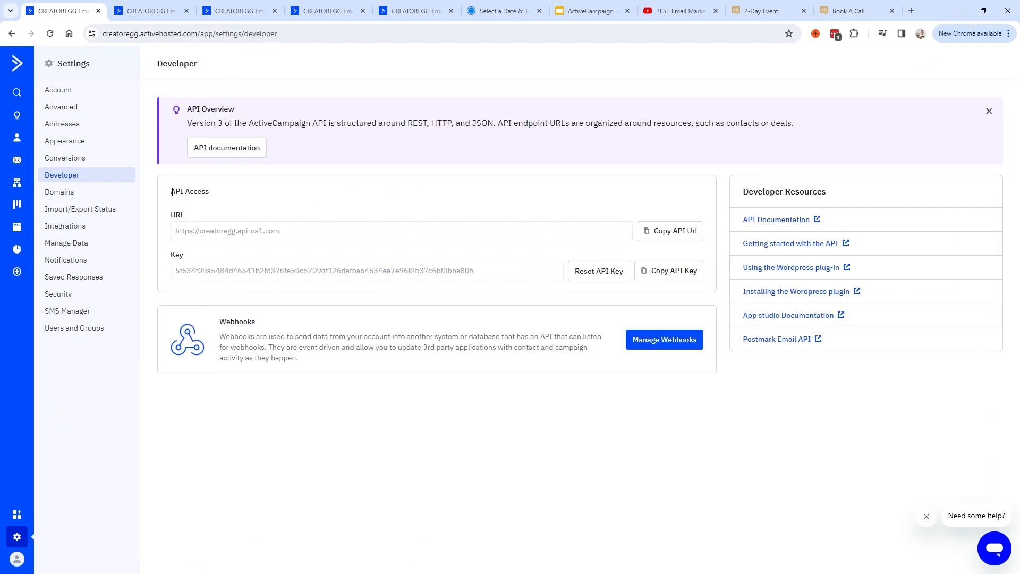
{"action": "left_click_drag", "start_coordinate": [198, 198], "coordinate": [224, 214]}
{"action": "left_click_drag", "start_coordinate": [172, 256], "coordinate": [223, 253]}
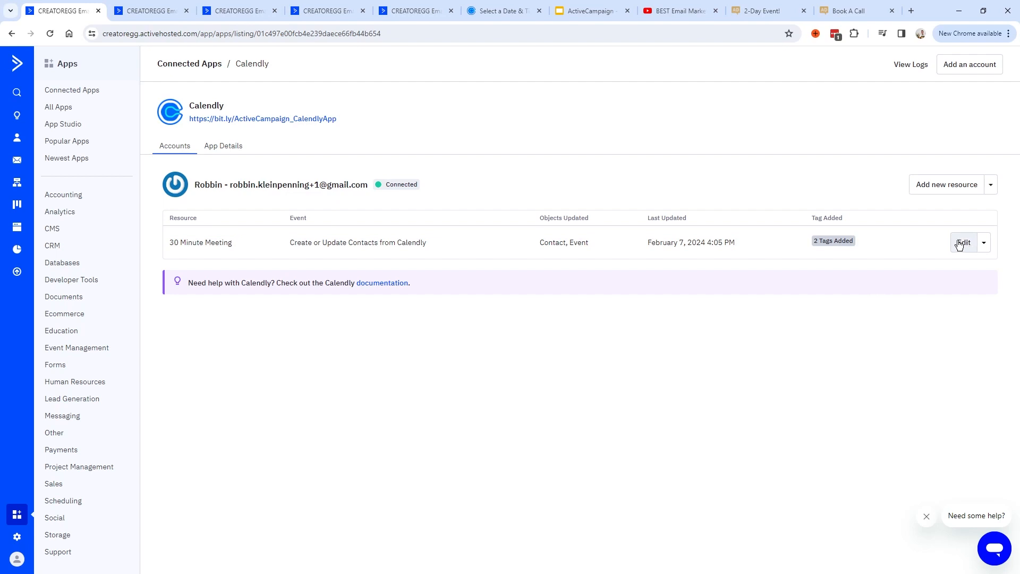
- Open the 30 Minute Meeting resource of the Calendly integration for editing and examine its Calendly-to-ActiveCampaign field mapping
{"action": "left_click", "coordinate": [960, 242]}
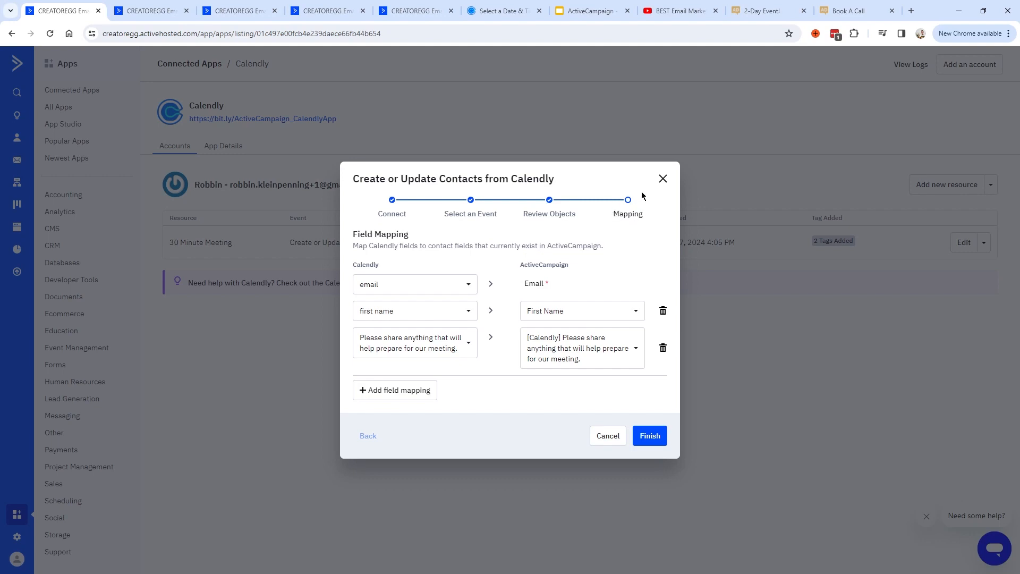
{"action": "left_click_drag", "start_coordinate": [352, 234], "coordinate": [410, 240]}
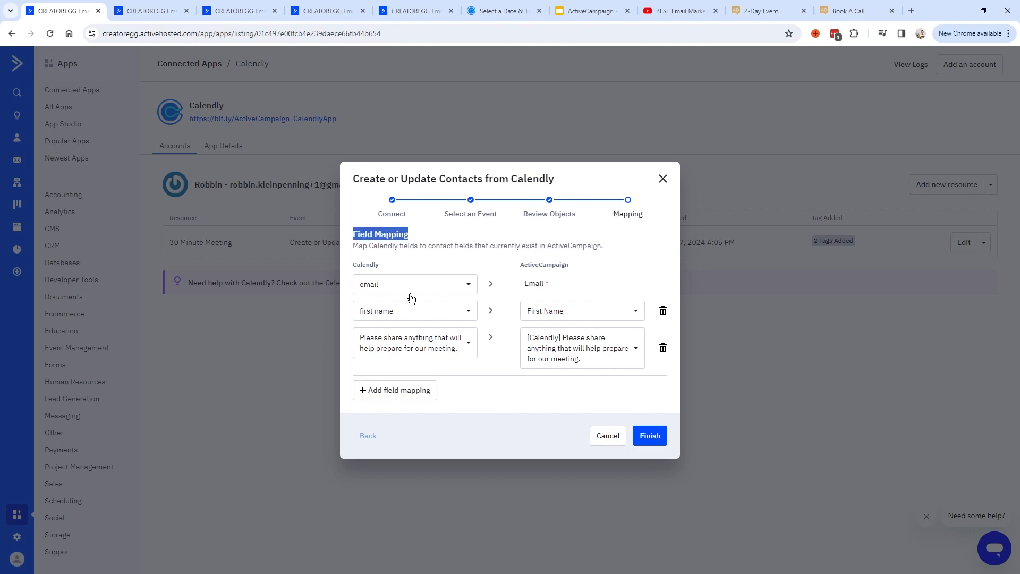
{"action": "left_click_drag", "start_coordinate": [353, 265], "coordinate": [384, 267]}
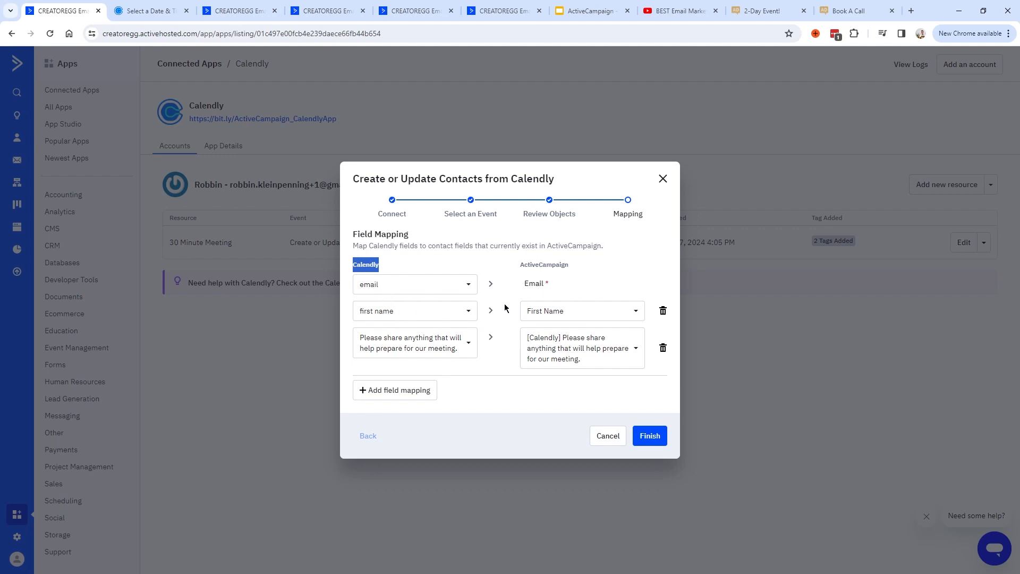
- On the Calendly 30 Minute Meeting booking page, choose Friday, February 9, 2024 at 09:00 and continue to the booking details
{"action": "left_click", "coordinate": [149, 10]}
{"action": "left_click", "coordinate": [372, 33]}
{"action": "left_click", "coordinate": [397, 35]}
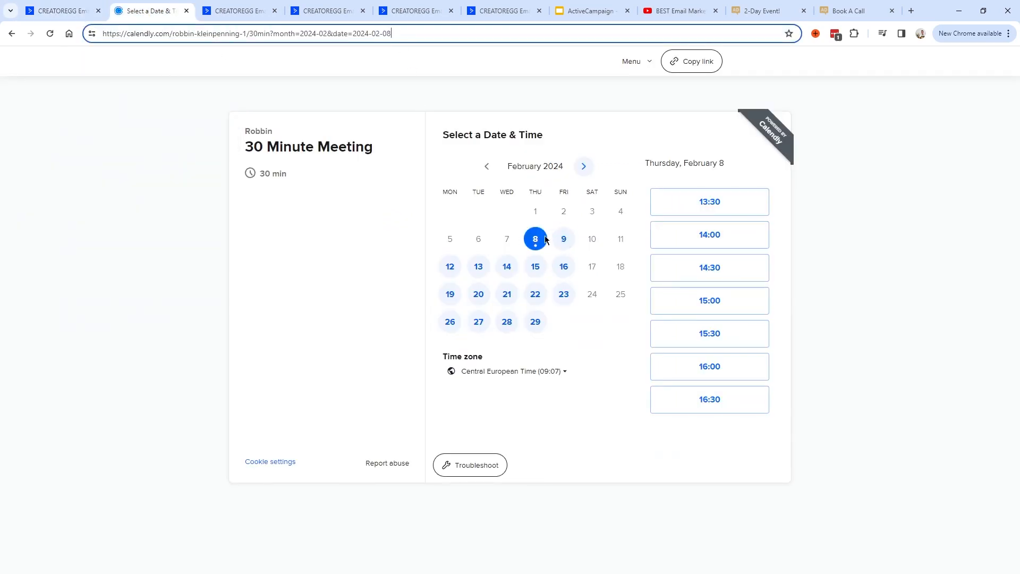
{"action": "left_click", "coordinate": [564, 240]}
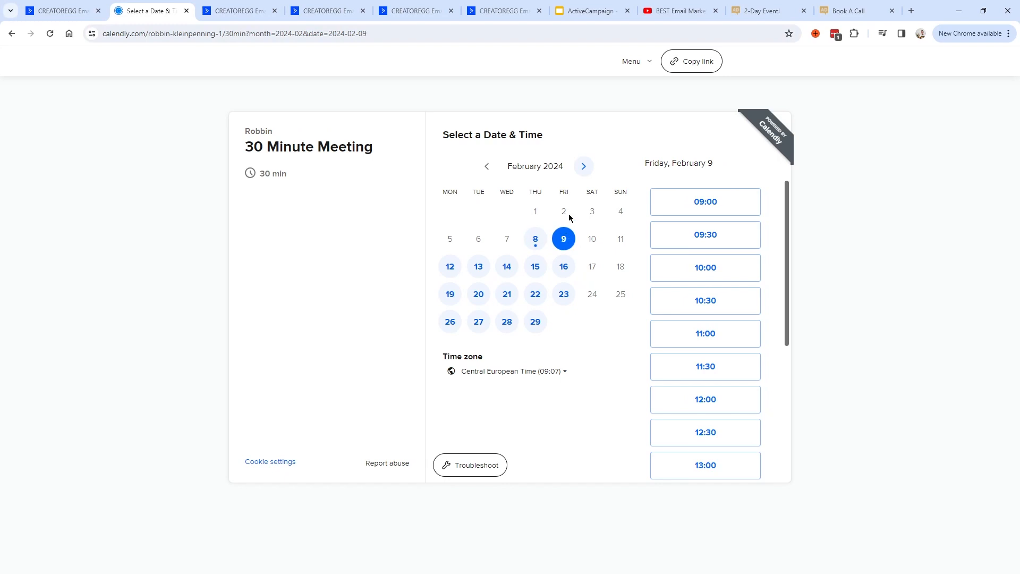
{"action": "left_click", "coordinate": [712, 205]}
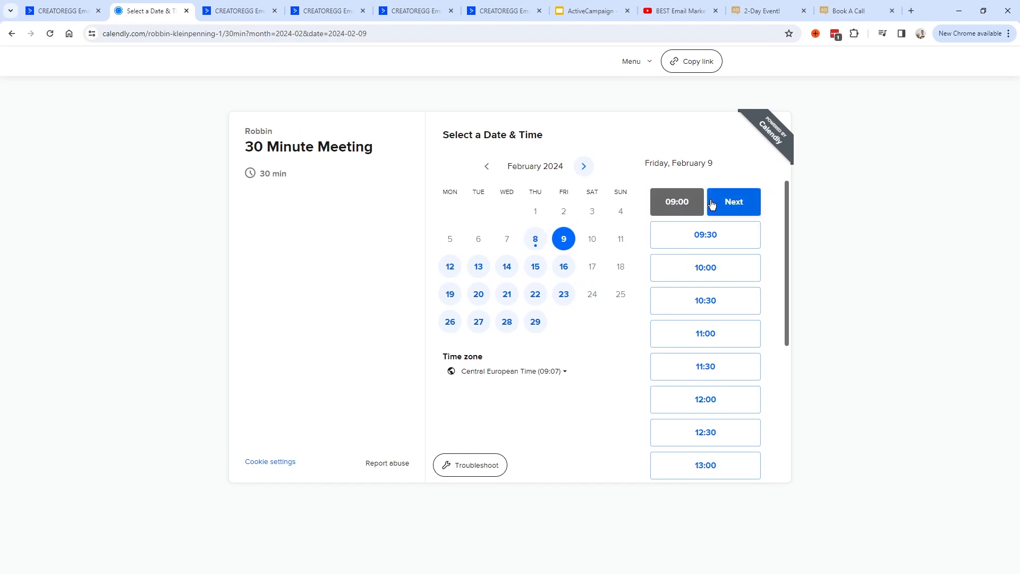
{"action": "left_click", "coordinate": [742, 205]}
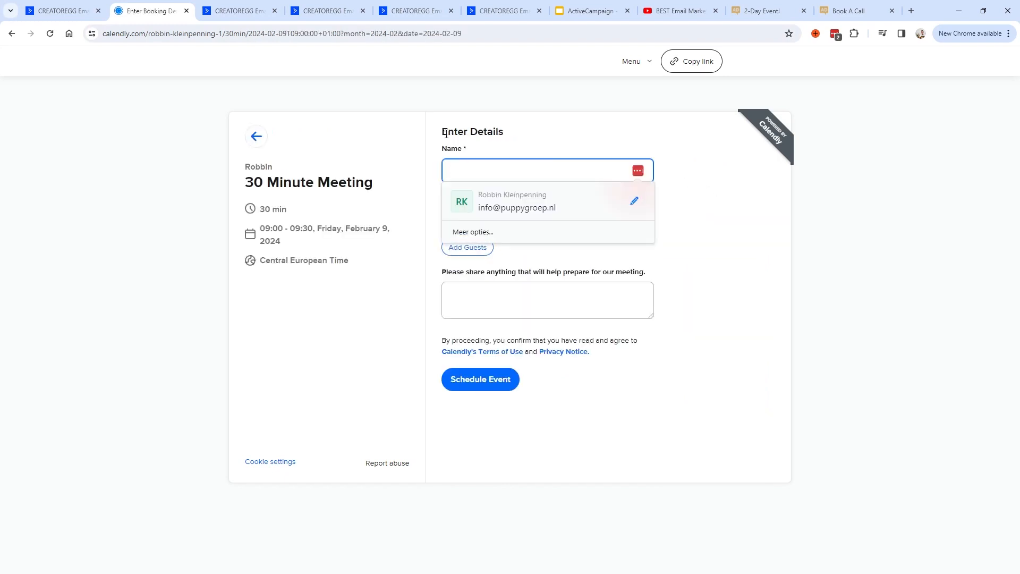
- Examine the name, email and meeting preparation fields of the booking form, and enlarge the preparation answer box
{"action": "left_click_drag", "start_coordinate": [451, 134], "coordinate": [513, 146]}
{"action": "left_click", "coordinate": [499, 170]}
{"action": "left_click", "coordinate": [599, 154]}
{"action": "left_click", "coordinate": [552, 220]}
{"action": "left_click", "coordinate": [730, 246]}
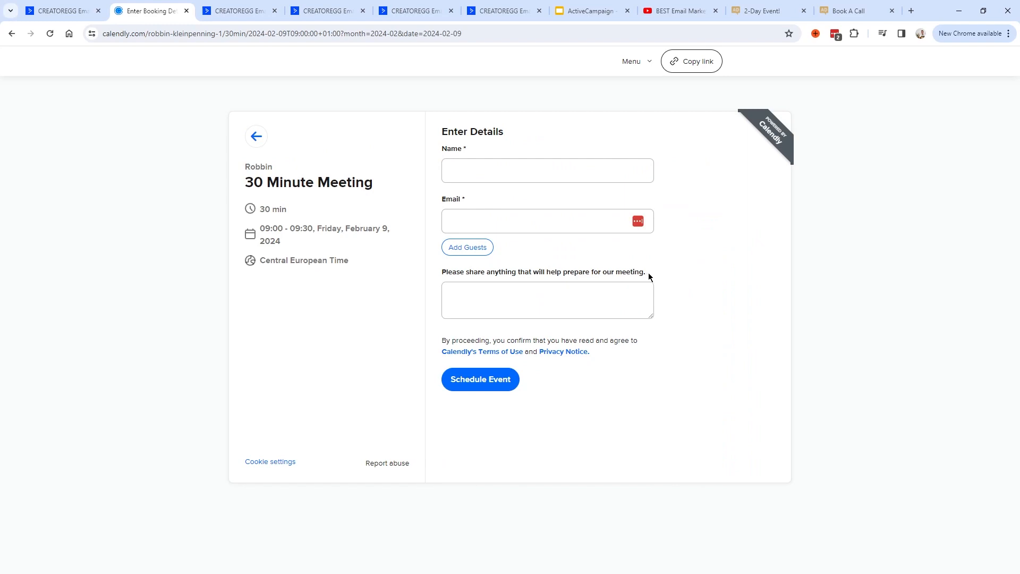
{"action": "left_click_drag", "start_coordinate": [652, 316], "coordinate": [664, 392]}
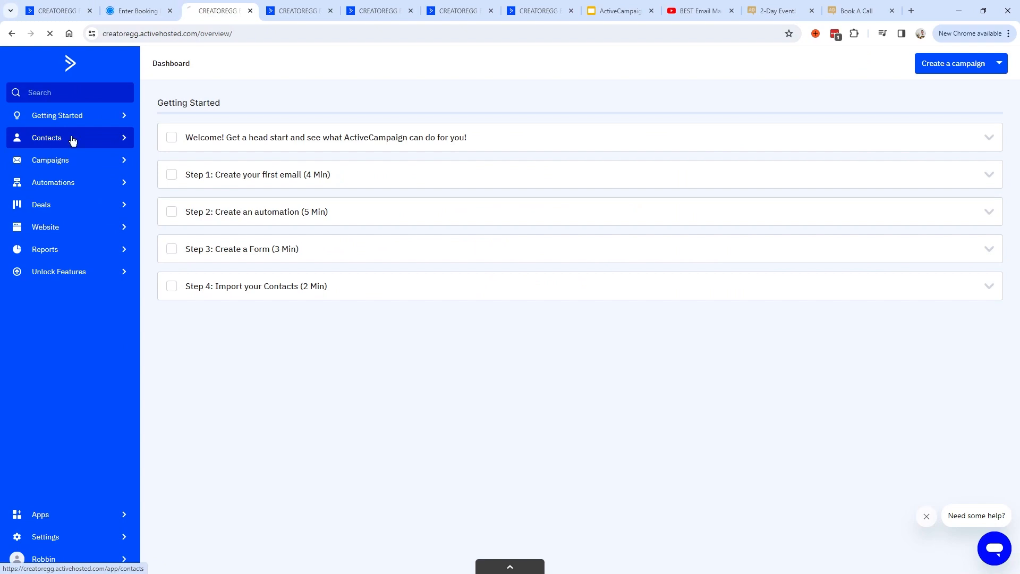
- Open the contact field management in ActiveCampaign and locate the custom field for the Calendly preparation question
{"action": "left_click", "coordinate": [70, 186]}
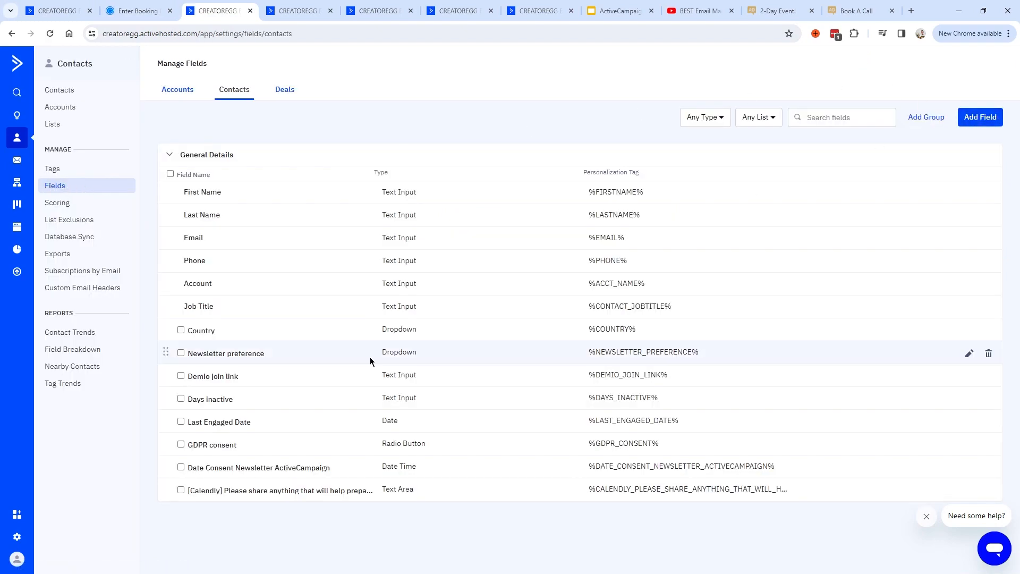
{"action": "left_click", "coordinate": [180, 490]}
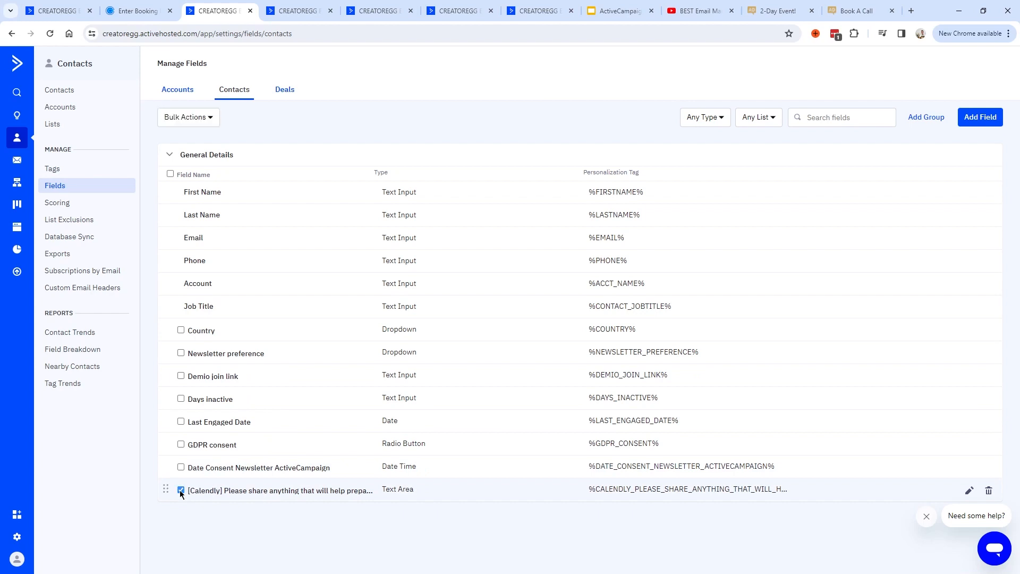
{"action": "left_click", "coordinate": [181, 490]}
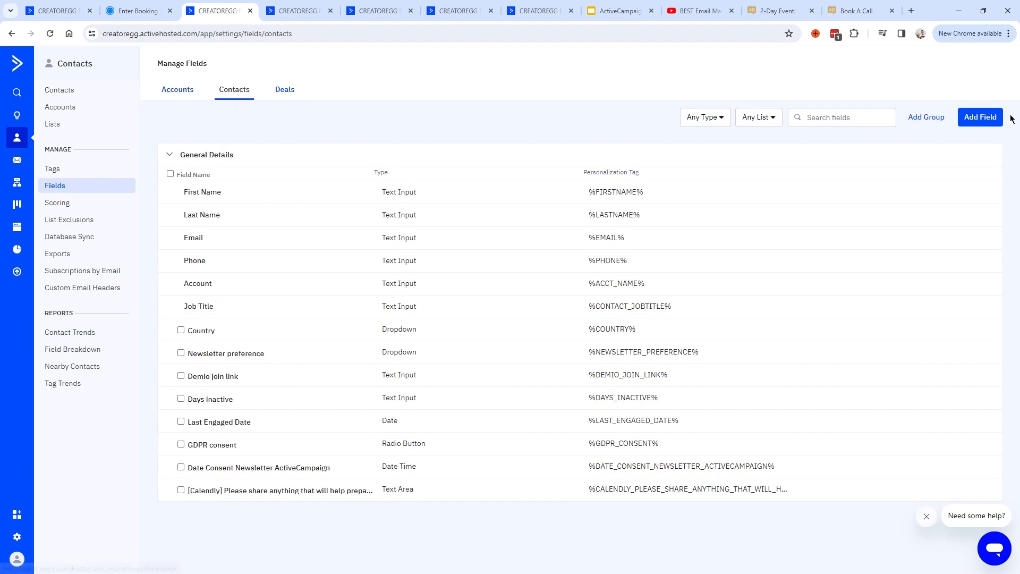
- Start adding a new contact field in the General Details group with the name prefix "[Calendly]"
{"action": "left_click", "coordinate": [980, 117]}
{"action": "type", "text": "[Calendly]"}
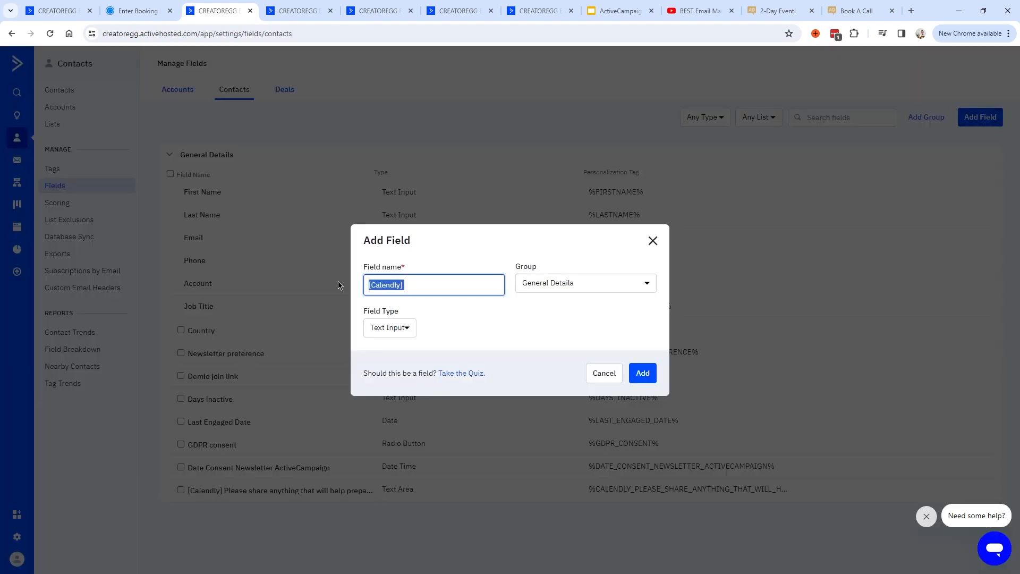
{"action": "left_click", "coordinate": [430, 284]}
{"action": "left_click_drag", "start_coordinate": [431, 284], "coordinate": [349, 281]}
{"action": "left_click", "coordinate": [415, 289]}
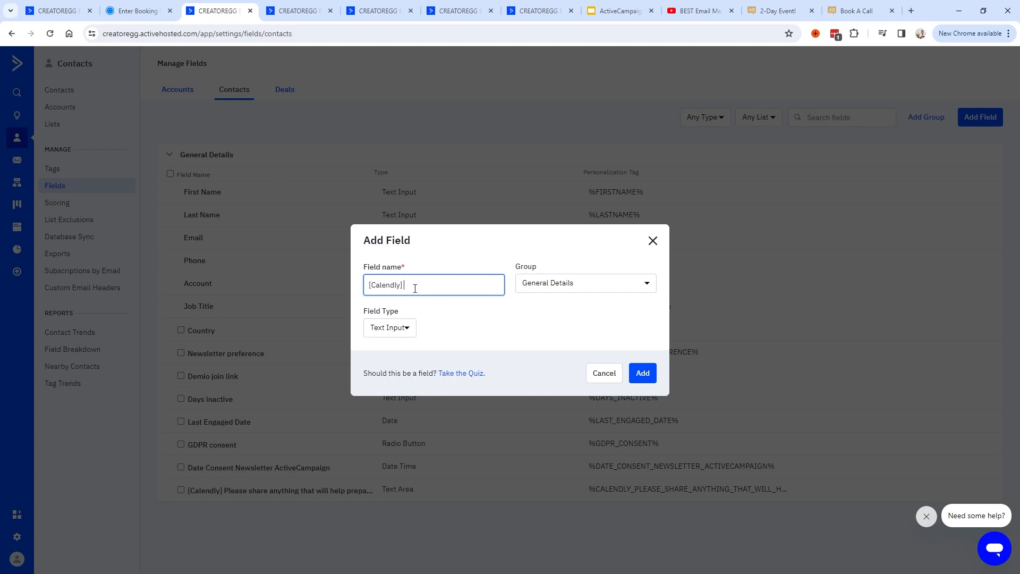
- Copy the preparation question from the Calendly booking form, append it to the "[Calendly]" field name, and choose the field type
{"action": "left_click", "coordinate": [139, 13]}
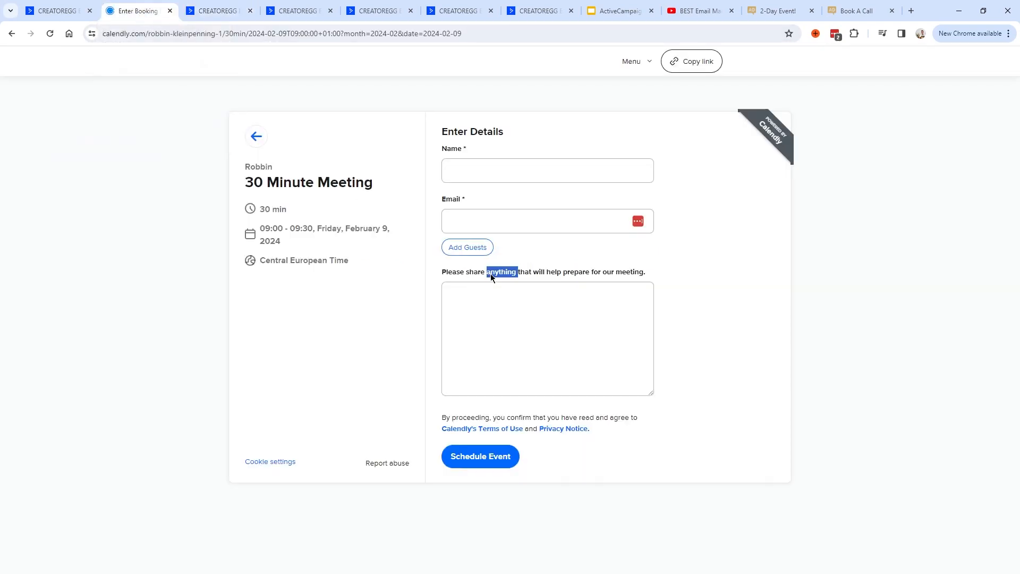
{"action": "triple_click", "coordinate": [490, 273]}
{"action": "key", "text": "ctrl+c"}
{"action": "key", "text": "ctrl+Tab"}
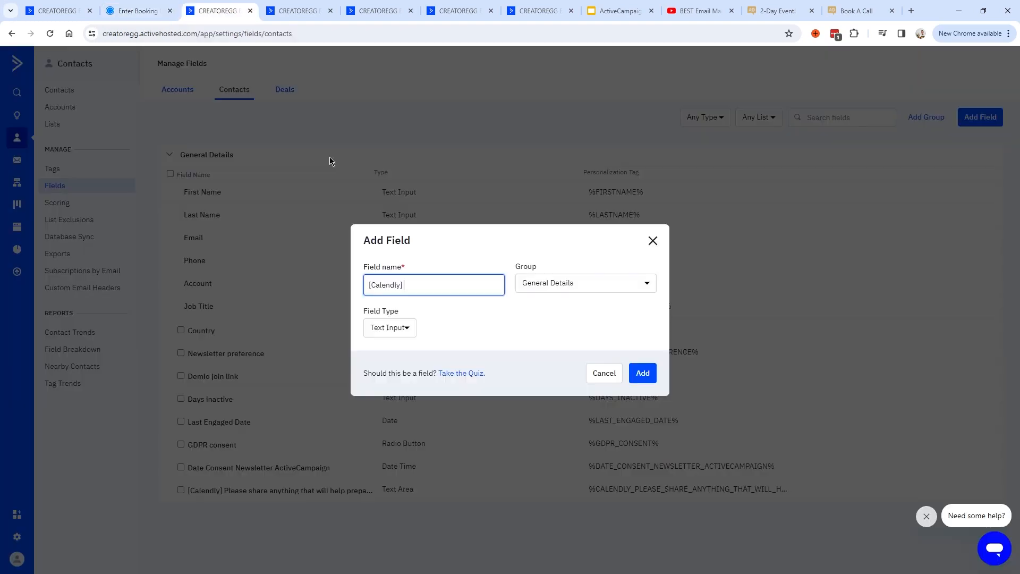
{"action": "key", "text": "ctrl+v"}
{"action": "left_click_drag", "start_coordinate": [482, 285], "coordinate": [338, 284]}
{"action": "left_click", "coordinate": [420, 286]}
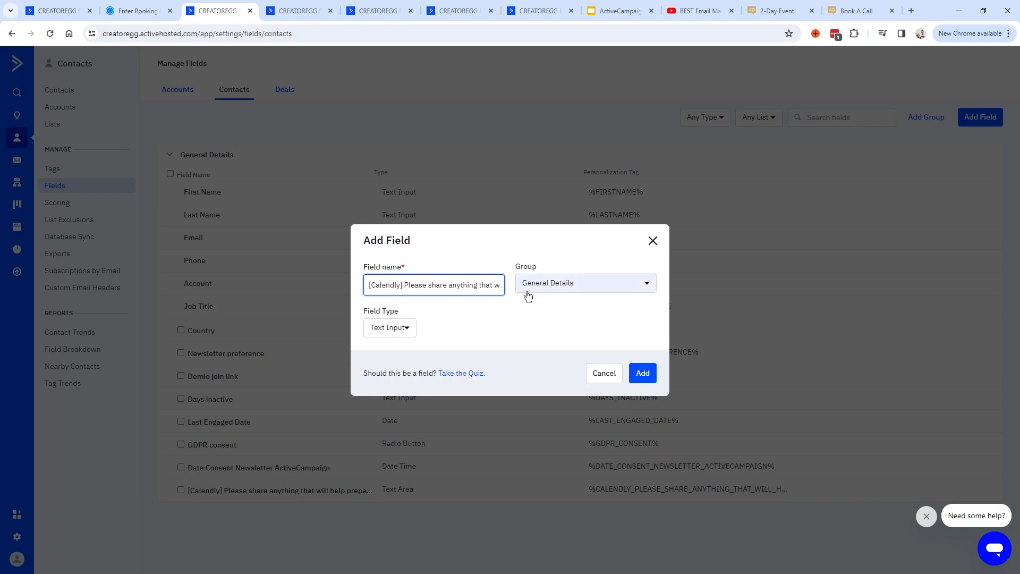
{"action": "left_click", "coordinate": [405, 328]}
{"action": "left_click", "coordinate": [390, 371]}
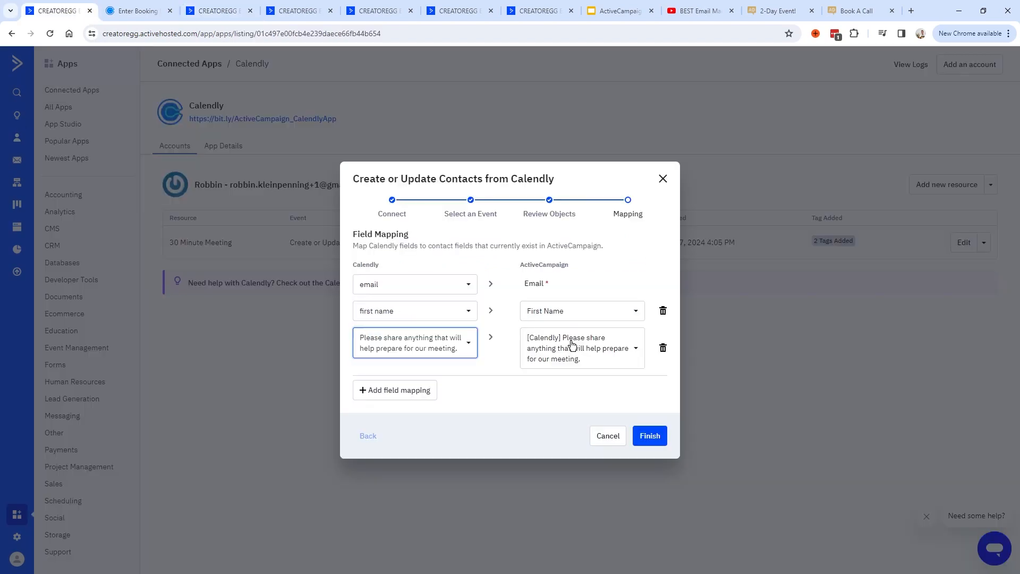
- Look through the ActiveCampaign contact fields available for mapping the Calendly preparation question, keeping the current mapping
{"action": "left_click", "coordinate": [633, 349]}
{"action": "scroll", "coordinate": [634, 163], "scroll_direction": "down", "scroll_amount": 2}
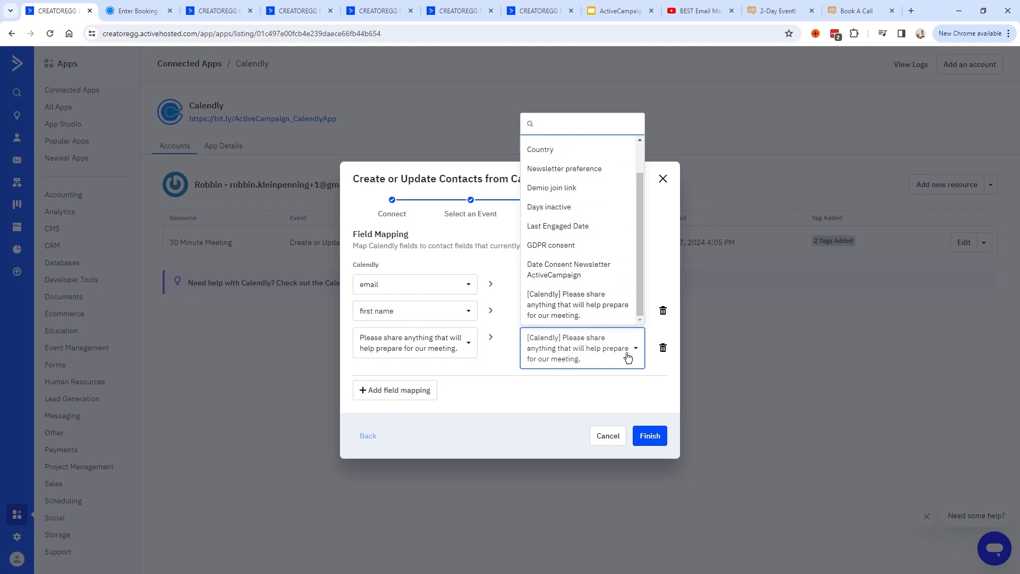
{"action": "left_click", "coordinate": [661, 383]}
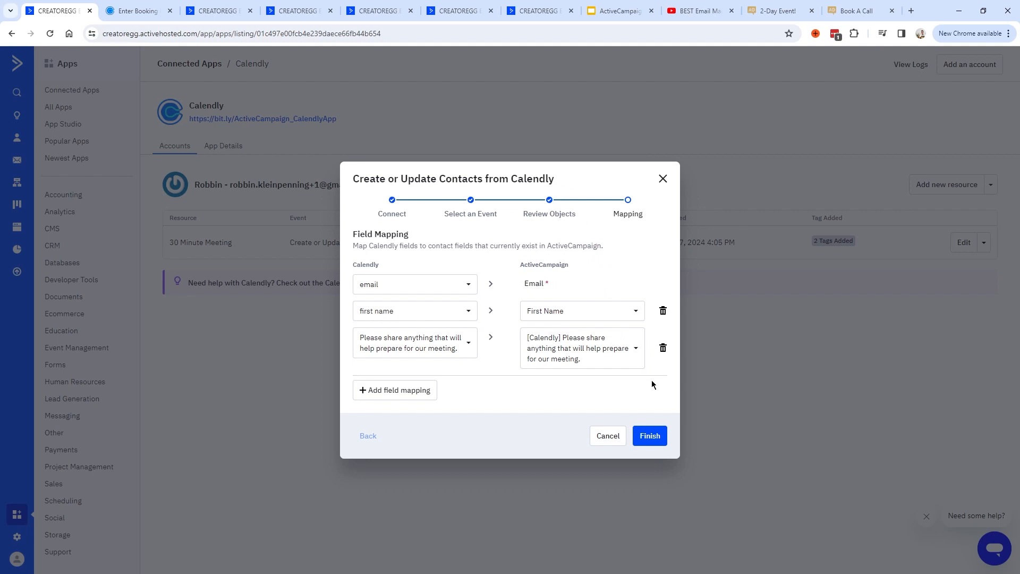
- Open the 4:04pm booking deal from the Call booked stage of the Coaching pipeline and check its linked contact
{"action": "key", "text": "ctrl+6"}
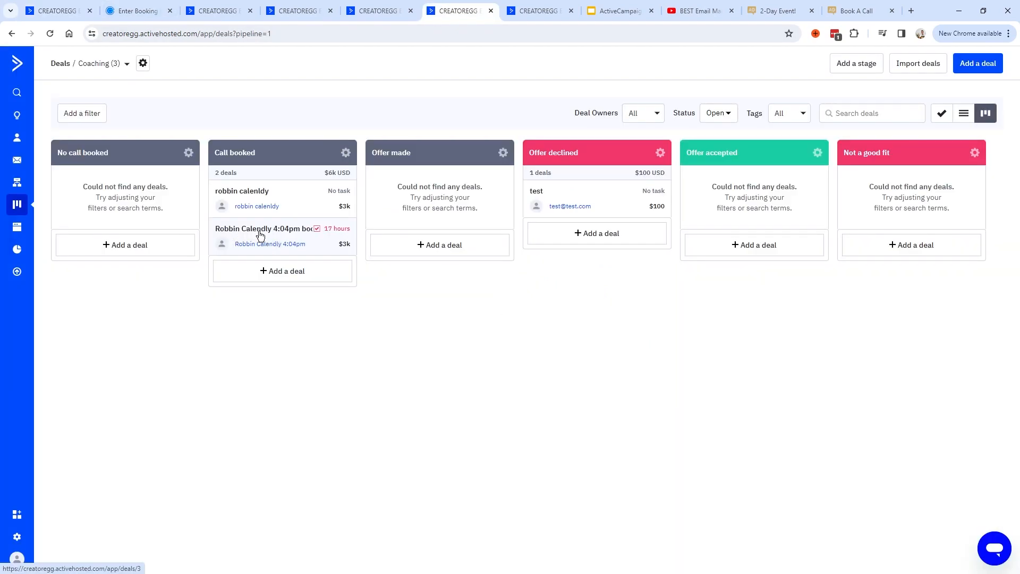
{"action": "left_click", "coordinate": [257, 236]}
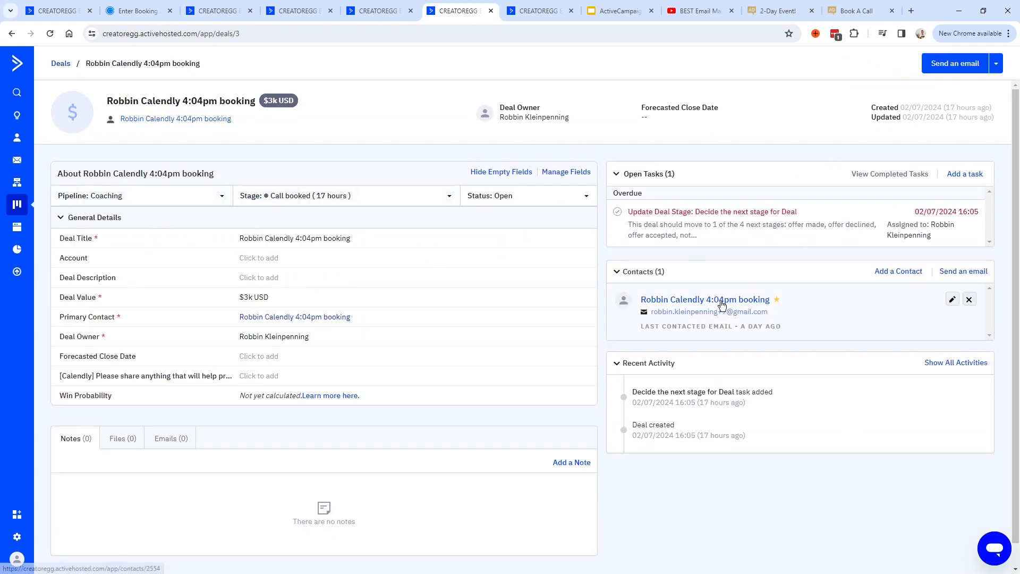
{"action": "left_click_drag", "start_coordinate": [623, 272], "coordinate": [663, 273]}
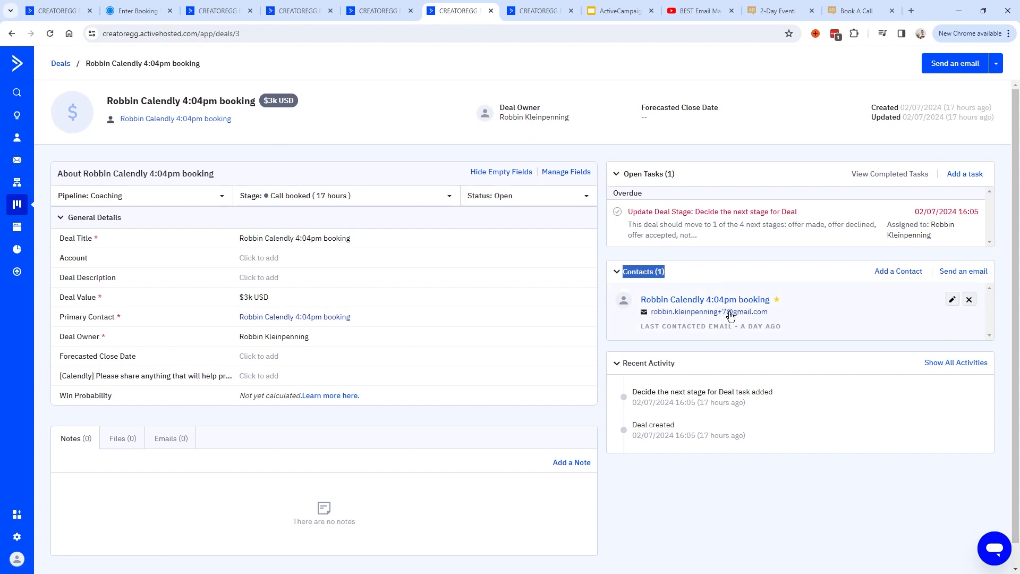
- Copy the contact's name from the deal into the Name field of the Calendly booking form
{"action": "left_click_drag", "start_coordinate": [791, 301], "coordinate": [643, 300]}
{"action": "key", "text": "ctrl+c"}
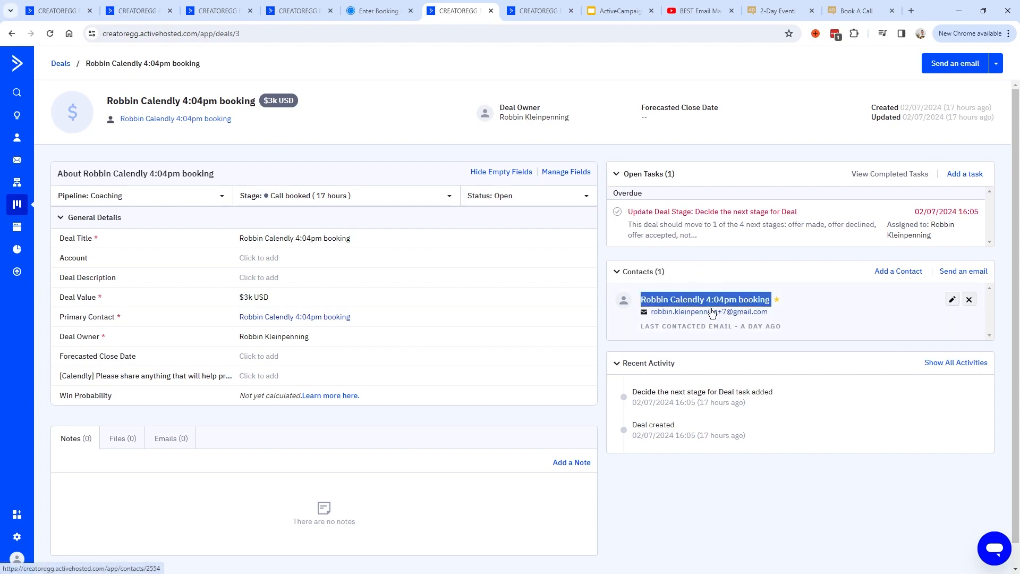
{"action": "left_click", "coordinate": [378, 10]}
{"action": "left_click", "coordinate": [483, 176]}
{"action": "key", "text": "ctrl+v"}
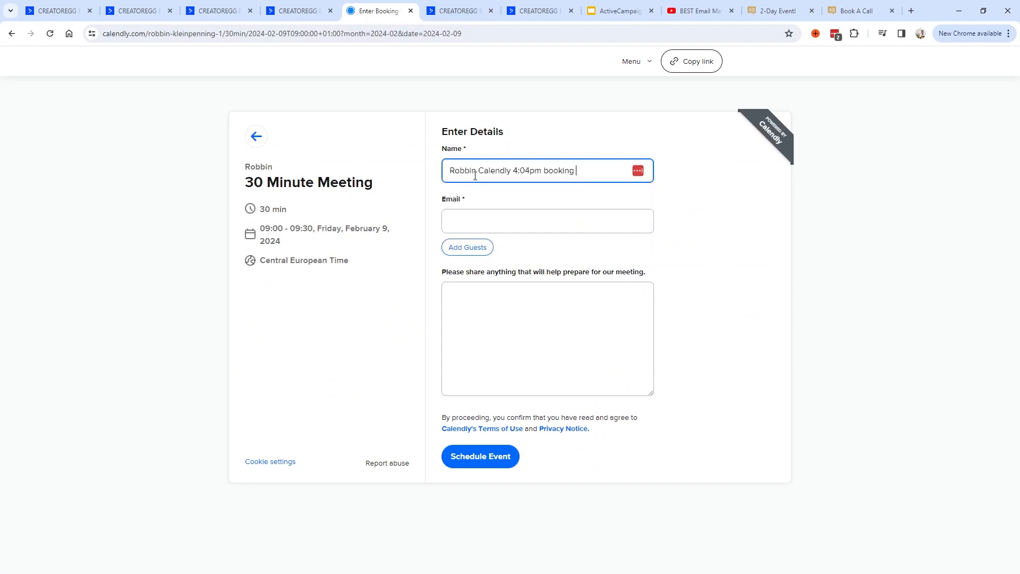
{"action": "left_click_drag", "start_coordinate": [588, 175], "coordinate": [431, 179]}
- Copy the contact's email address from the deal into the Email field of the Calendly booking form
{"action": "left_click", "coordinate": [459, 10]}
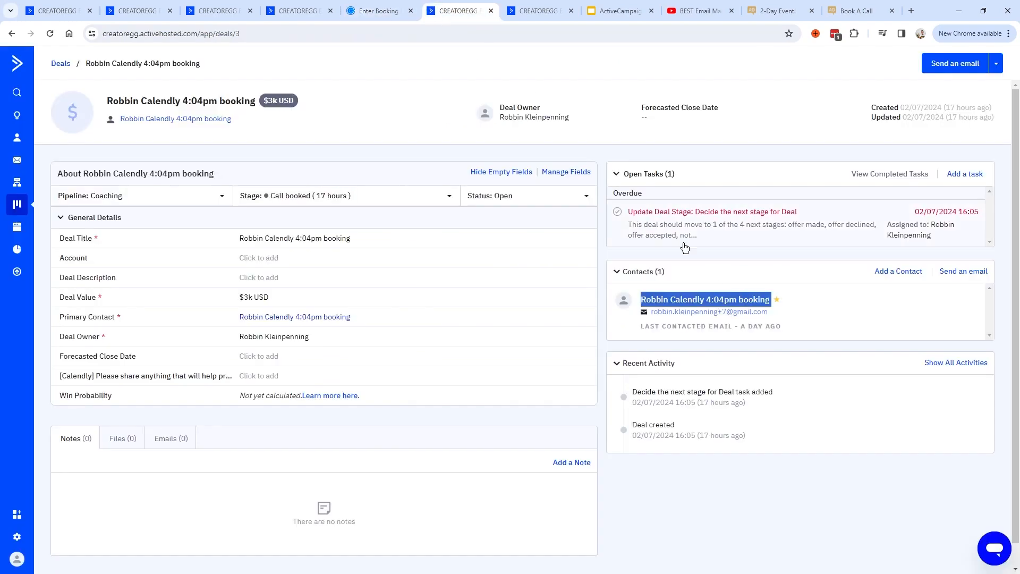
{"action": "left_click_drag", "start_coordinate": [771, 313], "coordinate": [652, 314]}
{"action": "key", "text": "ctrl+c"}
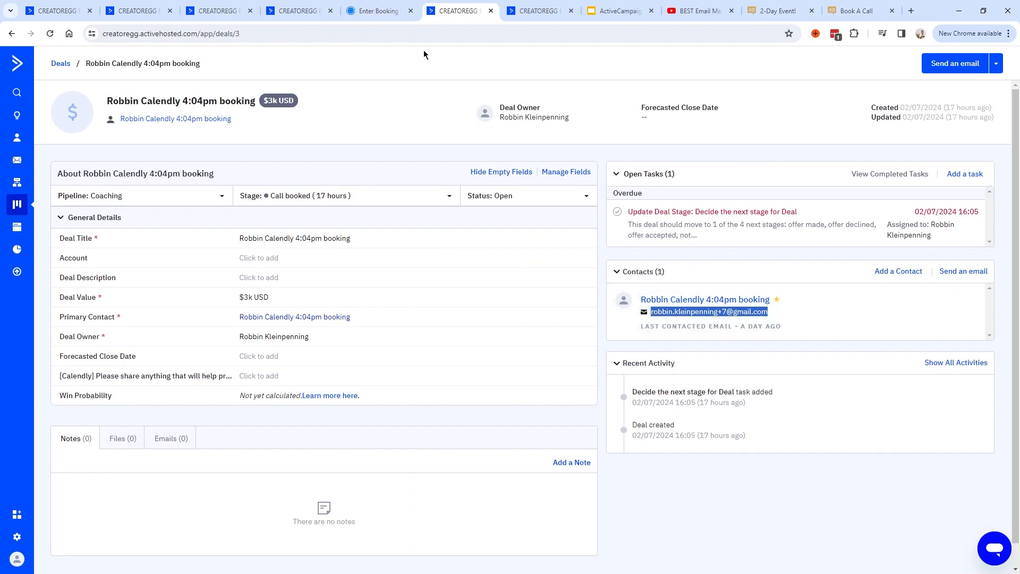
{"action": "left_click", "coordinate": [379, 11]}
{"action": "left_click", "coordinate": [505, 221]}
{"action": "key", "text": "ctrl+v"}
{"action": "left_click_drag", "start_coordinate": [584, 222], "coordinate": [478, 268]}
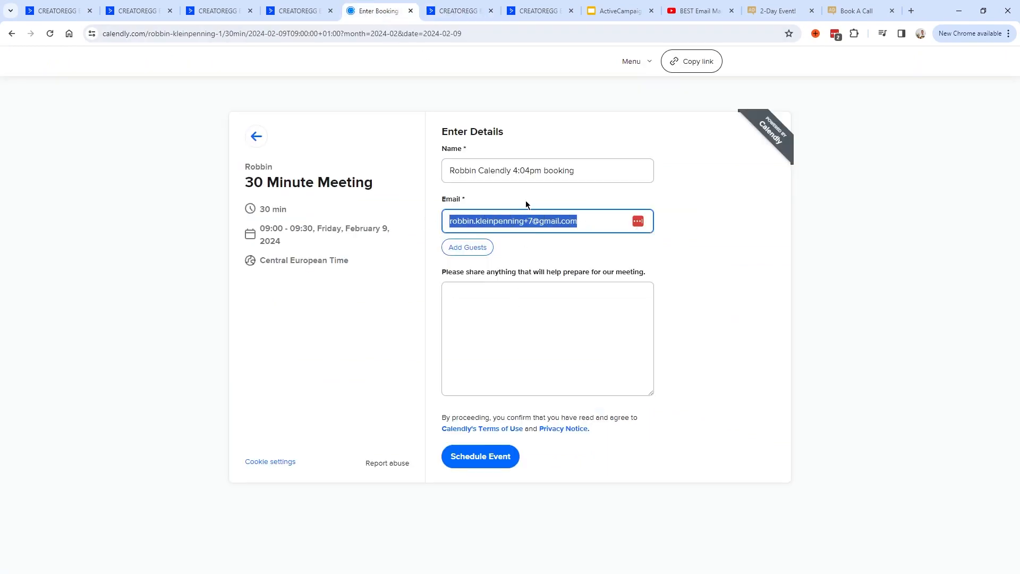
{"action": "left_click_drag", "start_coordinate": [589, 225], "coordinate": [419, 227]}
{"action": "left_click_drag", "start_coordinate": [585, 170], "coordinate": [428, 164]}
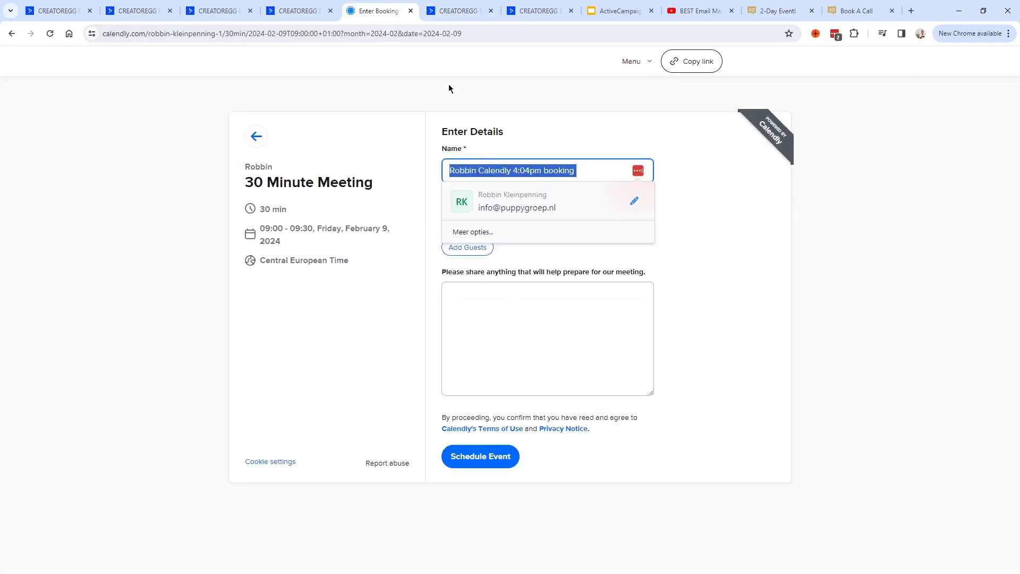
- Open the deal's contact record in ActiveCampaign and find the custom field holding the Calendly preparation question
{"action": "left_click", "coordinate": [450, 12]}
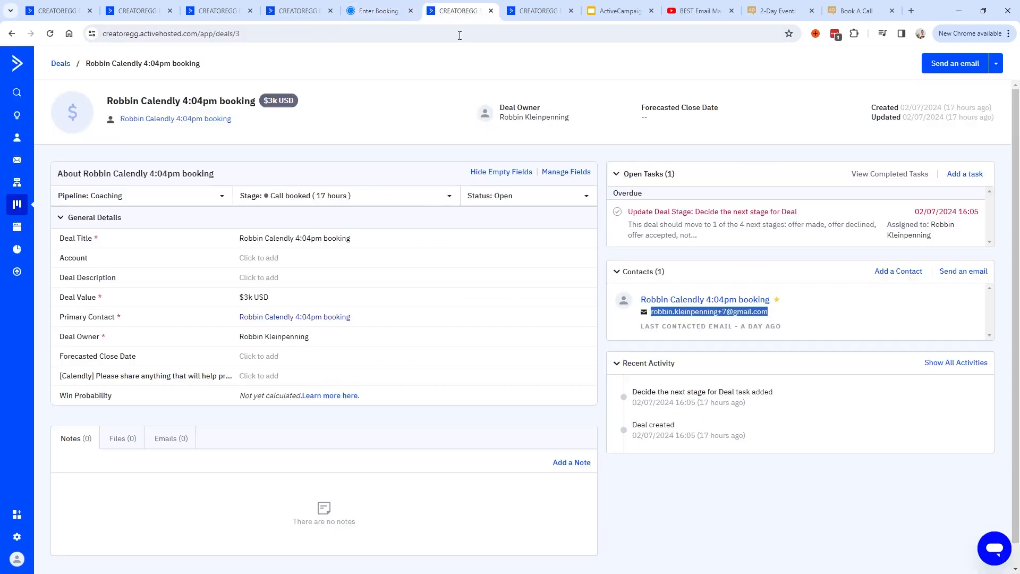
{"action": "left_click", "coordinate": [702, 301]}
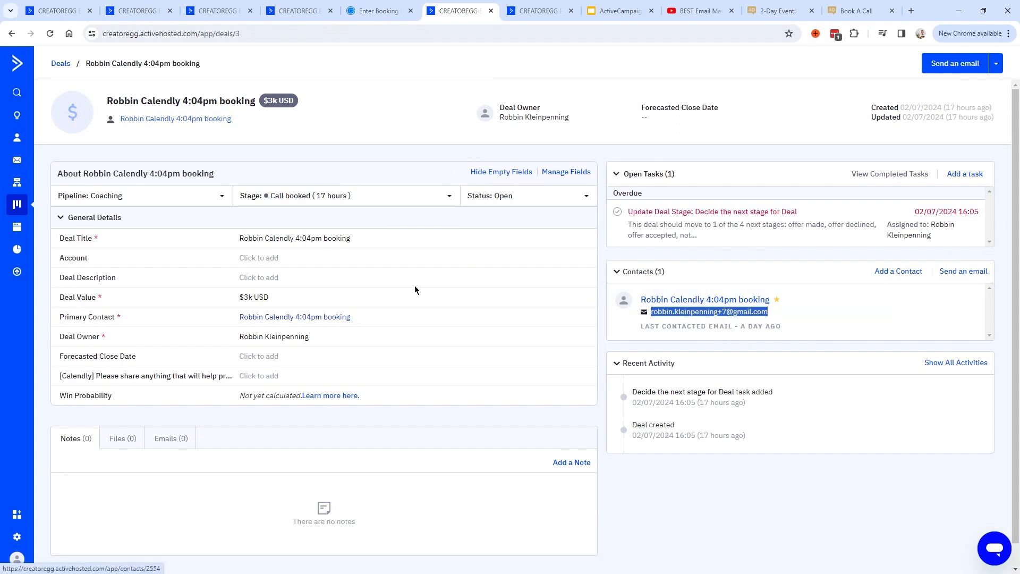
{"action": "left_click_drag", "start_coordinate": [65, 414], "coordinate": [206, 415]}
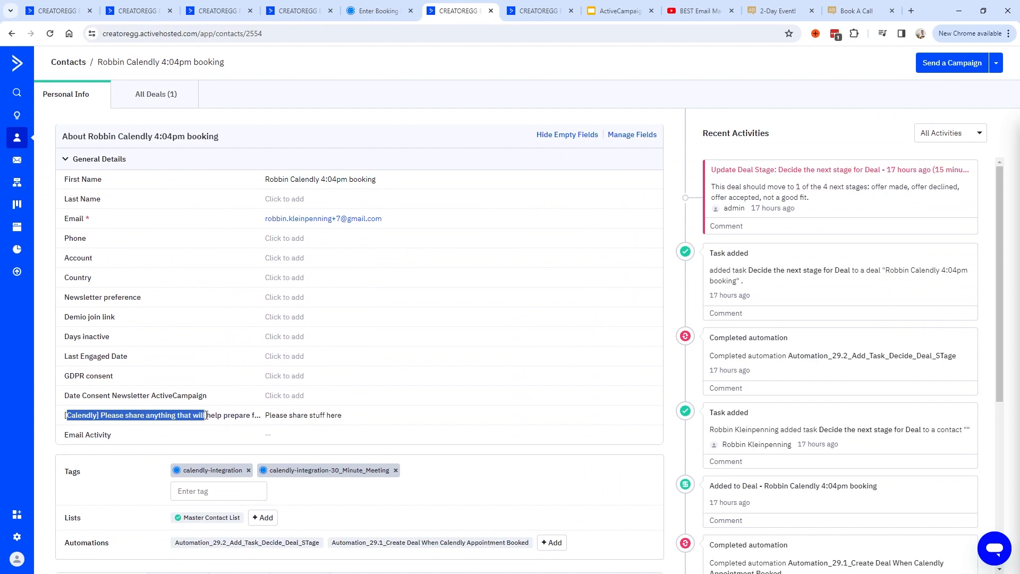
- Copy the answer "Please share stuff here" from the contact record into the preparation question box of the Calendly booking form
{"action": "triple_click", "coordinate": [293, 415]}
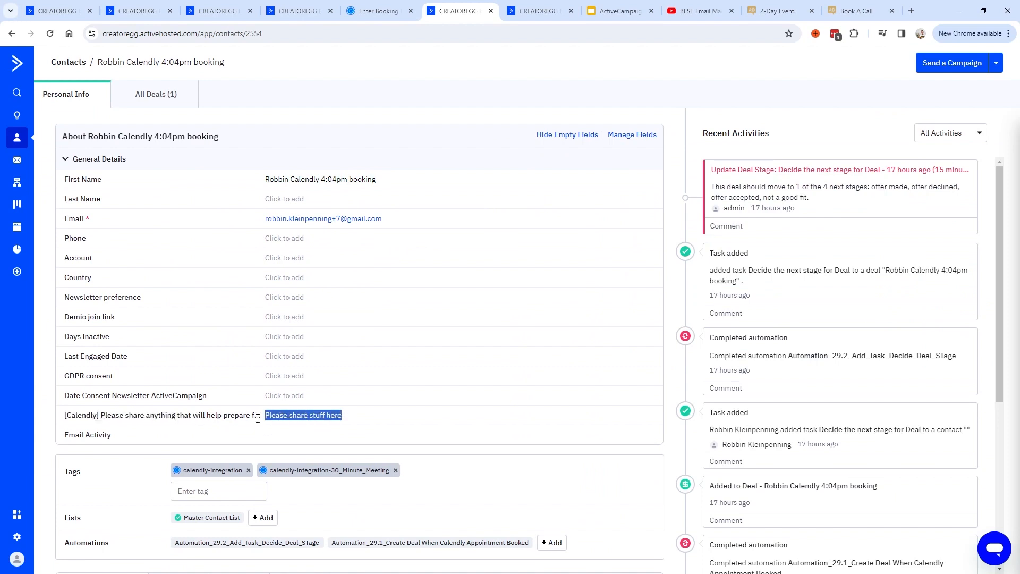
{"action": "left_click", "coordinate": [378, 10]}
{"action": "left_click", "coordinate": [515, 333]}
{"action": "key", "text": "ctrl+v"}
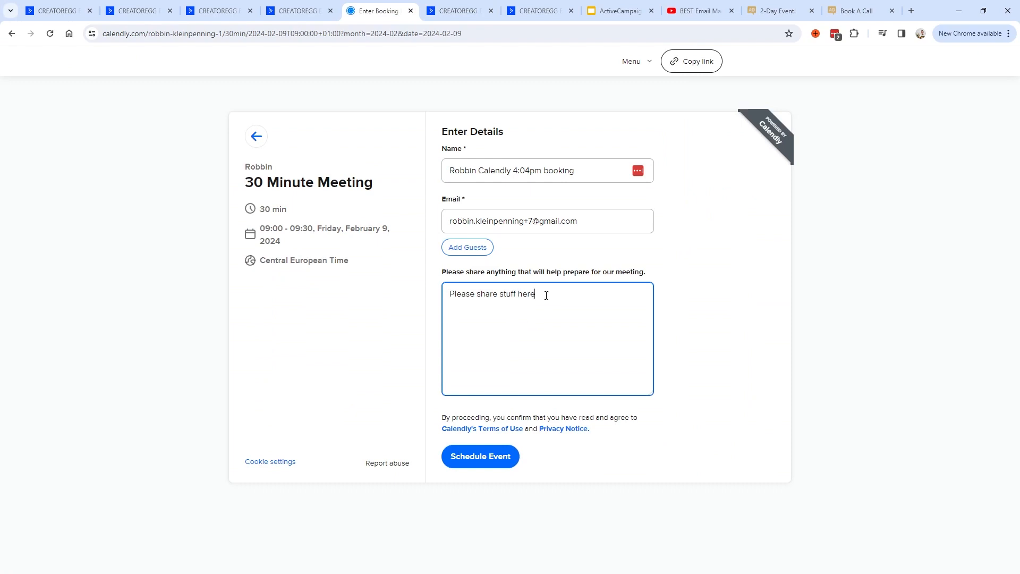
{"action": "key", "text": "ctrl+a"}
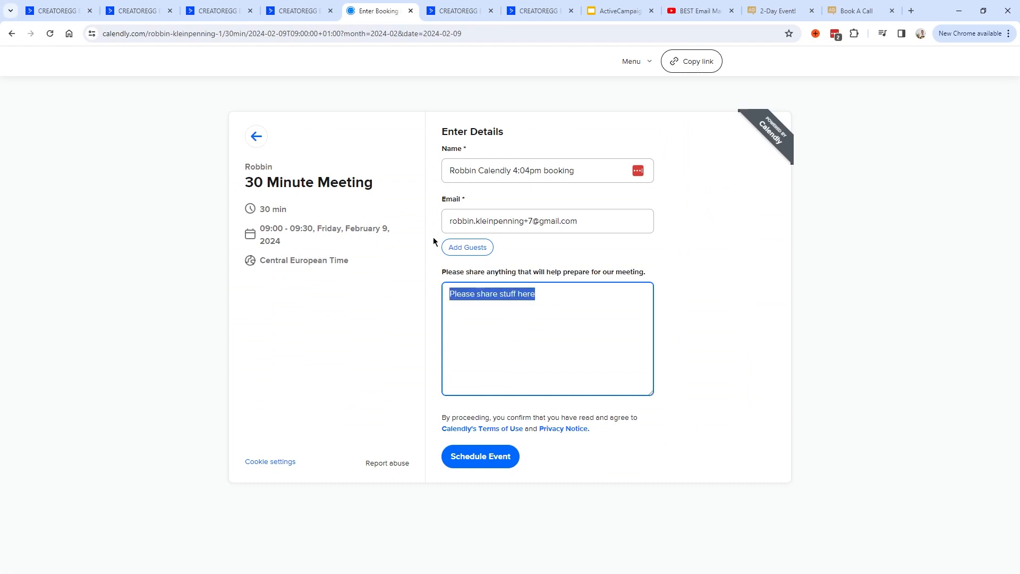
- Check the preparation question answer in the ActiveCampaign contact record and open the contact's deal from its deals list
{"action": "left_click", "coordinate": [458, 10]}
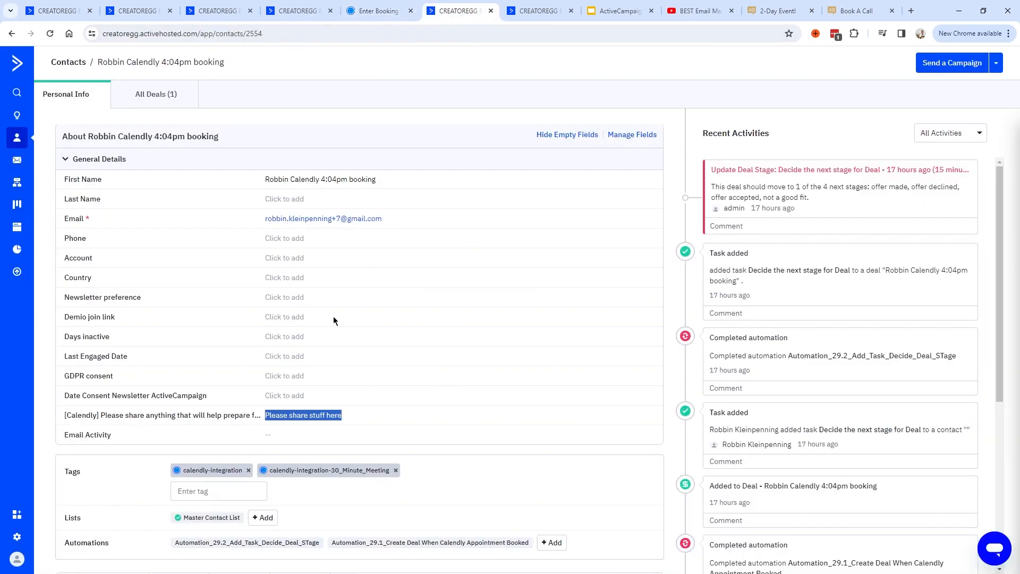
{"action": "triple_click", "coordinate": [295, 417]}
{"action": "left_click", "coordinate": [359, 420]}
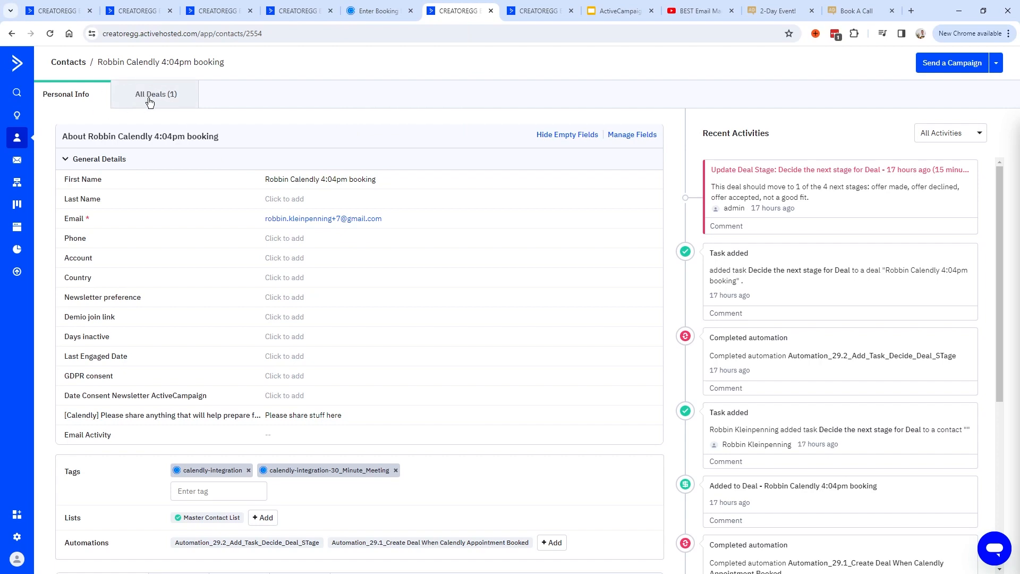
{"action": "left_click", "coordinate": [167, 97]}
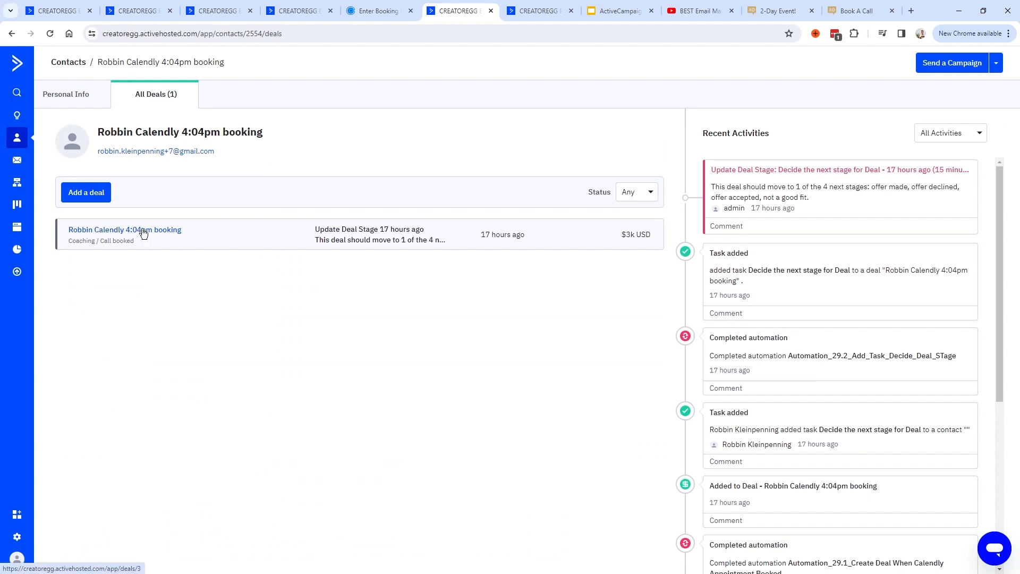
{"action": "left_click", "coordinate": [164, 231]}
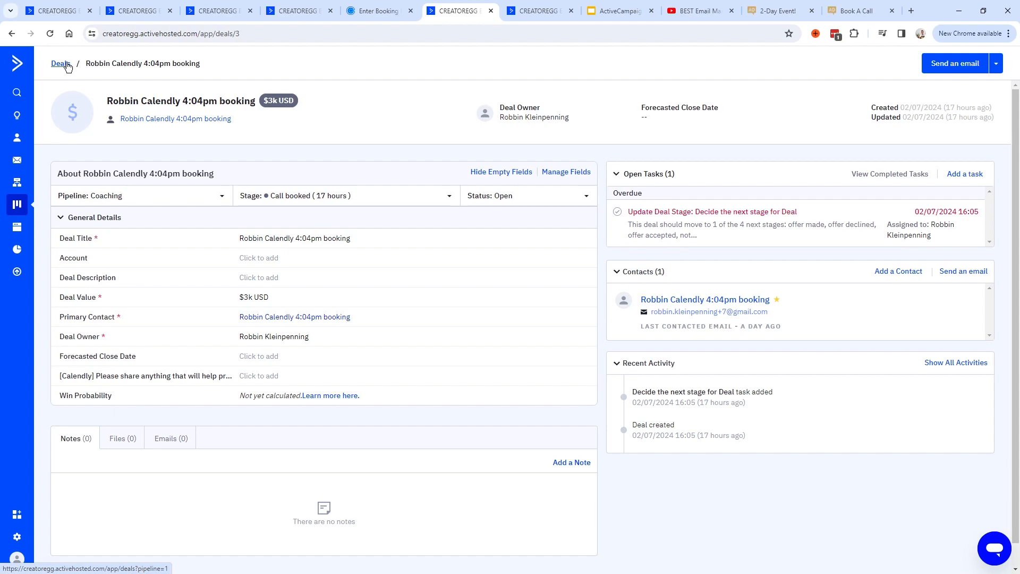
- Review the Calendly booking form's name and email, and finish the Calendly field mapping in ActiveCampaign's connected app
{"action": "left_click", "coordinate": [377, 11]}
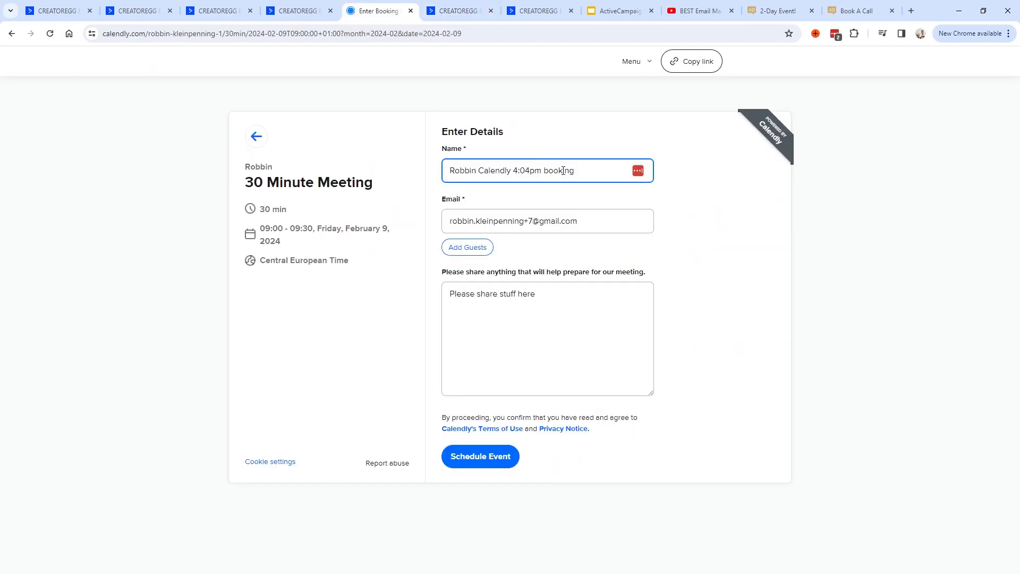
{"action": "triple_click", "coordinate": [587, 221]}
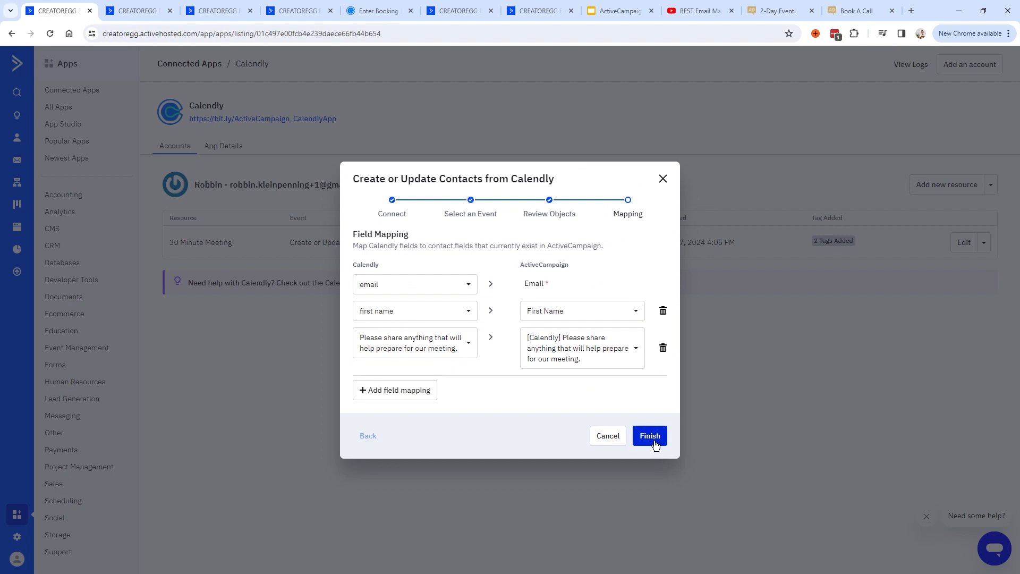
{"action": "left_click", "coordinate": [654, 442]}
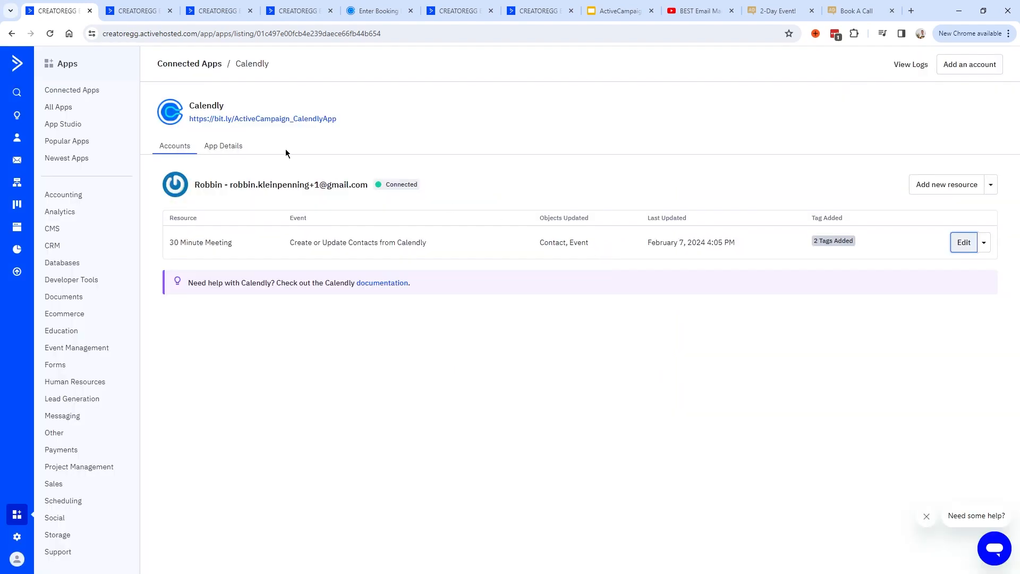
- Enter a new invitee name in the Calendly booking form and change the email address's plus suffix to +9
{"action": "double_click", "coordinate": [477, 171]}
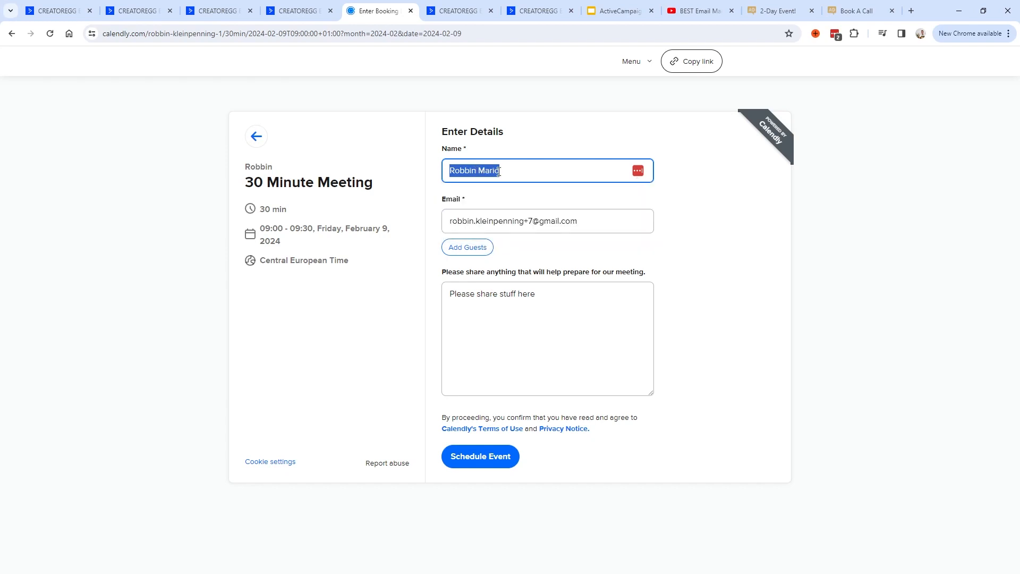
{"action": "triple_click", "coordinate": [523, 169]}
{"action": "left_click", "coordinate": [530, 225]}
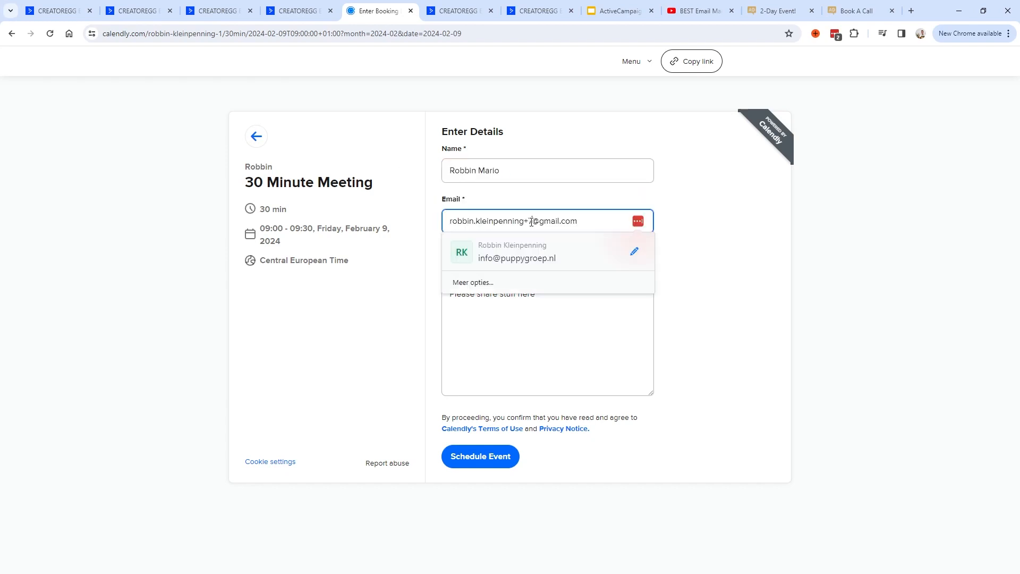
{"action": "key", "text": "BackSpace"}
{"action": "type", "text": "9"}
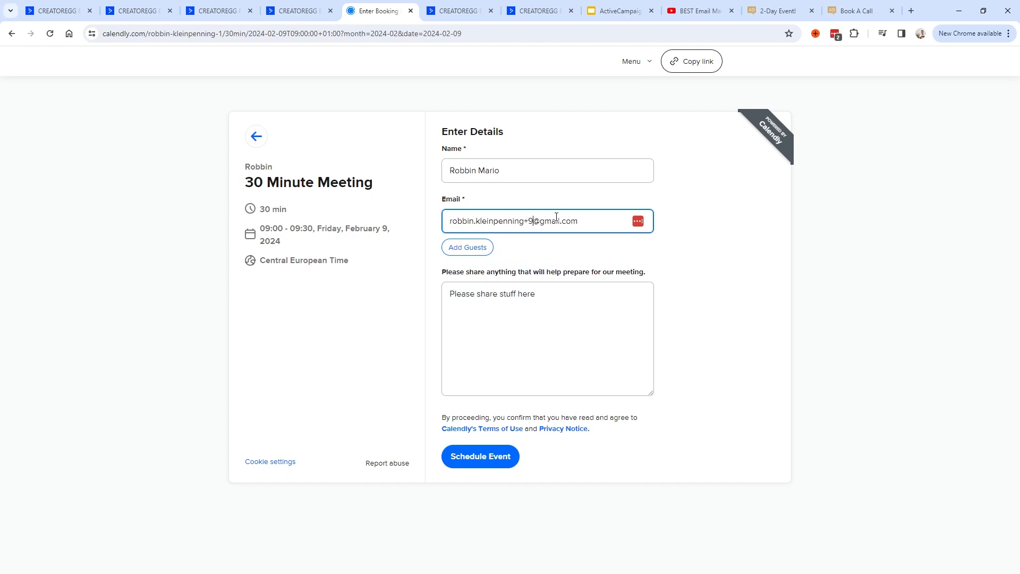
- Remove the plus suffix from the email address and add +9 back before the @ sign
{"action": "key", "text": "ctrl+a"}
{"action": "left_click", "coordinate": [494, 218]}
{"action": "left_click_drag", "start_coordinate": [538, 221], "coordinate": [524, 222]}
{"action": "left_click", "coordinate": [525, 223]}
{"action": "left_click_drag", "start_coordinate": [446, 222], "coordinate": [521, 224]}
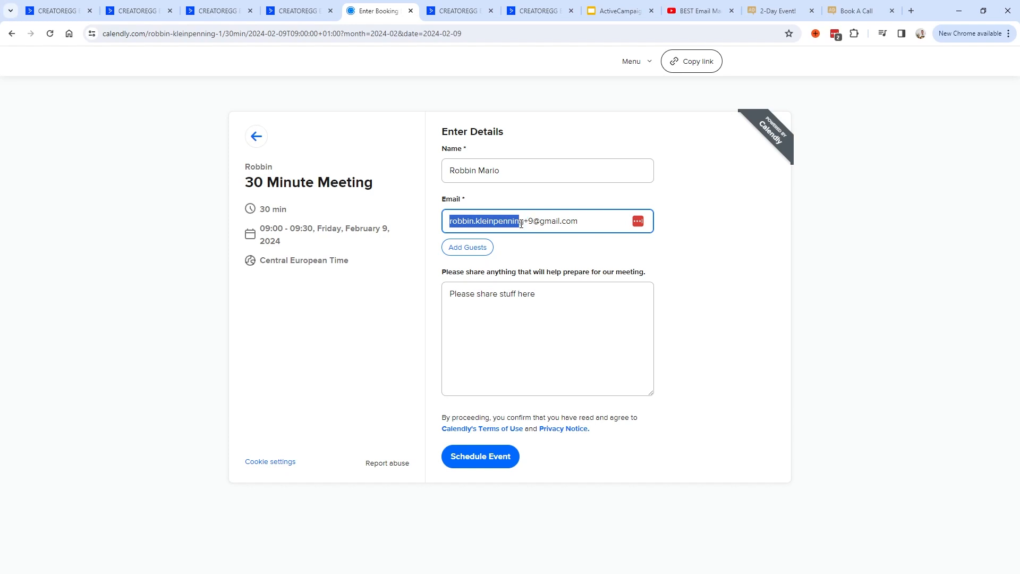
{"action": "left_click", "coordinate": [531, 222]}
{"action": "key", "text": "BackSpace"}
{"action": "key", "text": "BackSpace"}
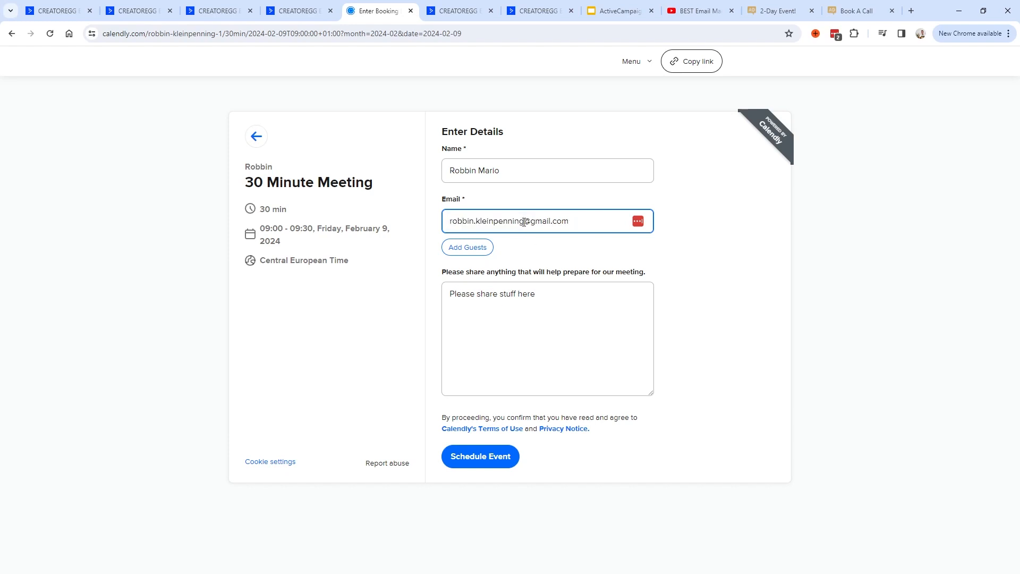
{"action": "type", "text": "+9"}
{"action": "left_click_drag", "start_coordinate": [533, 219], "coordinate": [524, 220]}
{"action": "left_click", "coordinate": [525, 221]}
{"action": "left_click_drag", "start_coordinate": [538, 221], "coordinate": [523, 221]}
{"action": "left_click", "coordinate": [526, 221]}
- Replace the preparation question answer with "Share whatever" and schedule the 30 Minute Meeting
{"action": "left_click", "coordinate": [550, 297]}
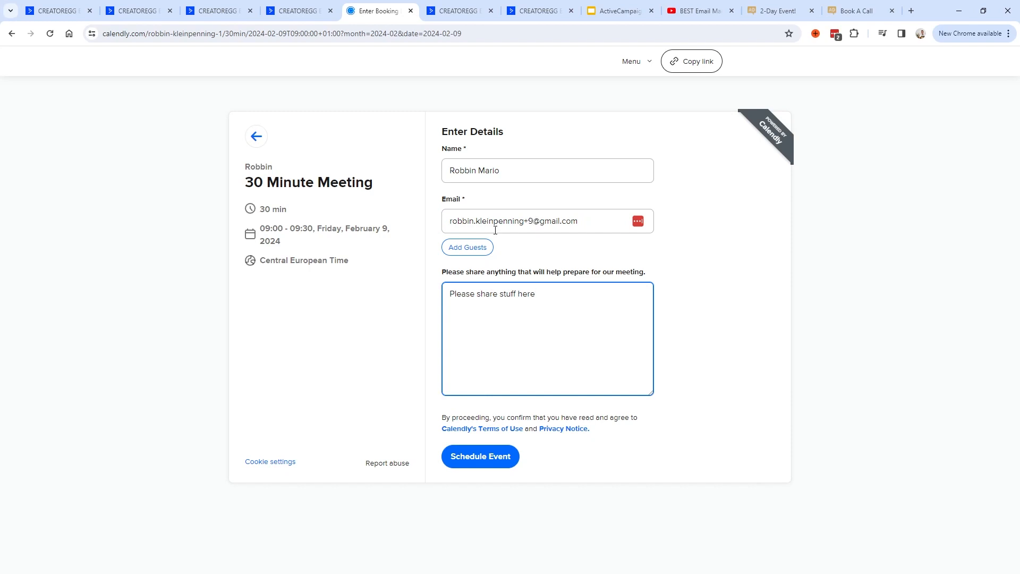
{"action": "key", "text": "ctrl+a"}
{"action": "type", "text": "Share whatever"}
{"action": "triple_click", "coordinate": [519, 294]}
{"action": "left_click_drag", "start_coordinate": [519, 294], "coordinate": [458, 289]}
{"action": "left_click", "coordinate": [458, 295]}
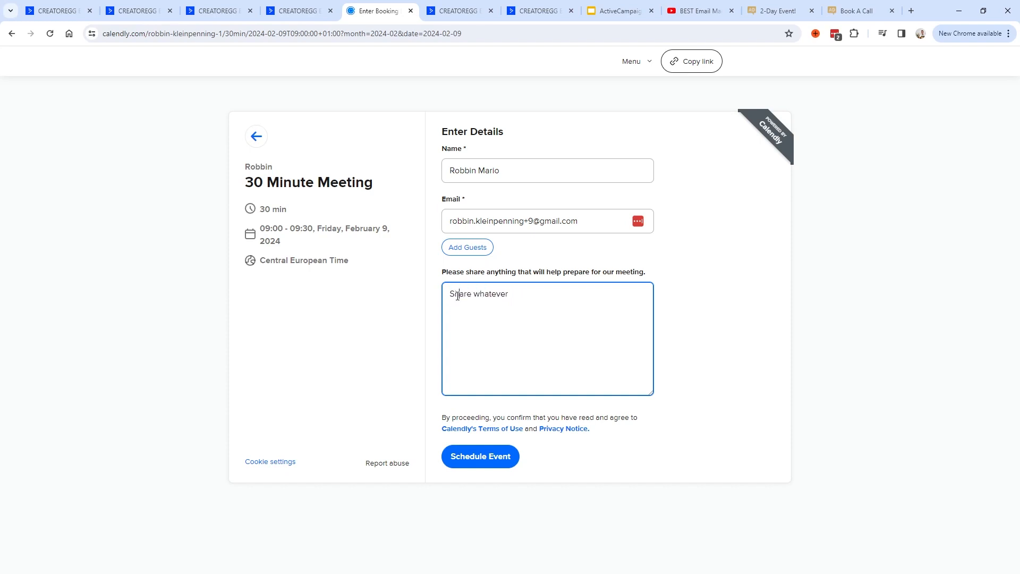
{"action": "left_click", "coordinate": [484, 457]}
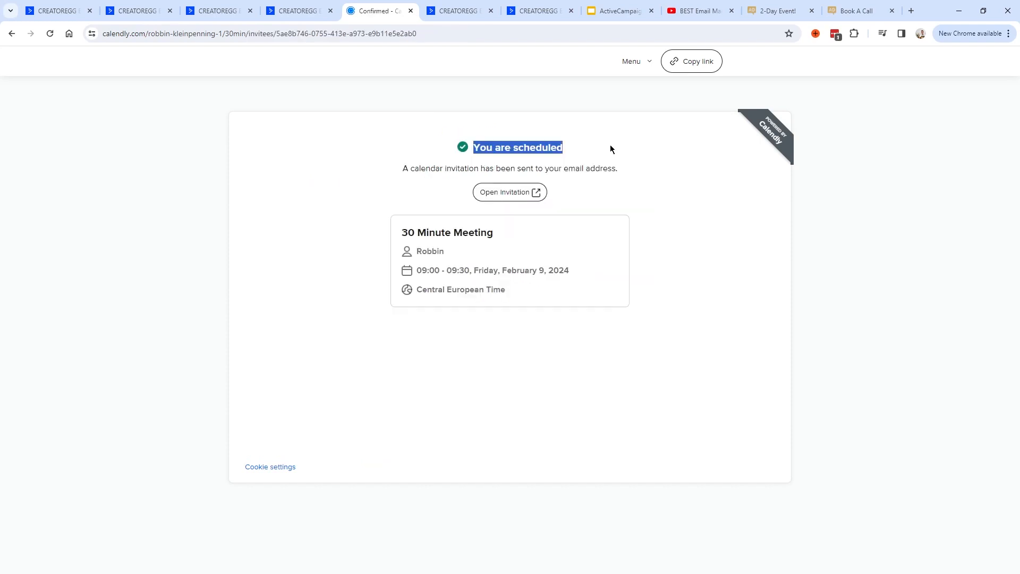
- Look up the newly booked contact in ActiveCampaign's Master Contact List and check the Coaching deals pipeline for its deal
{"action": "left_click", "coordinate": [63, 10]}
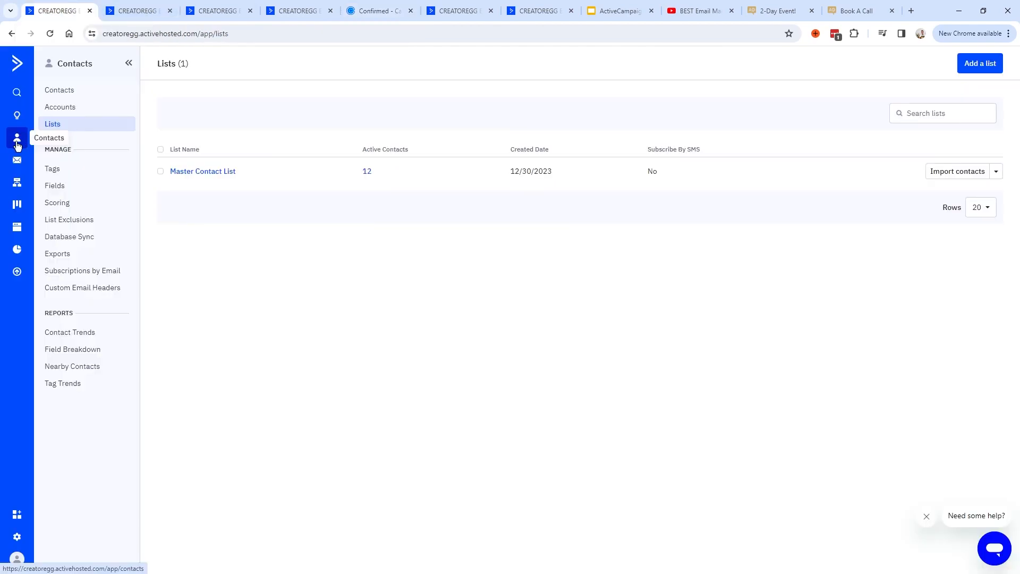
{"action": "left_click", "coordinate": [221, 172]}
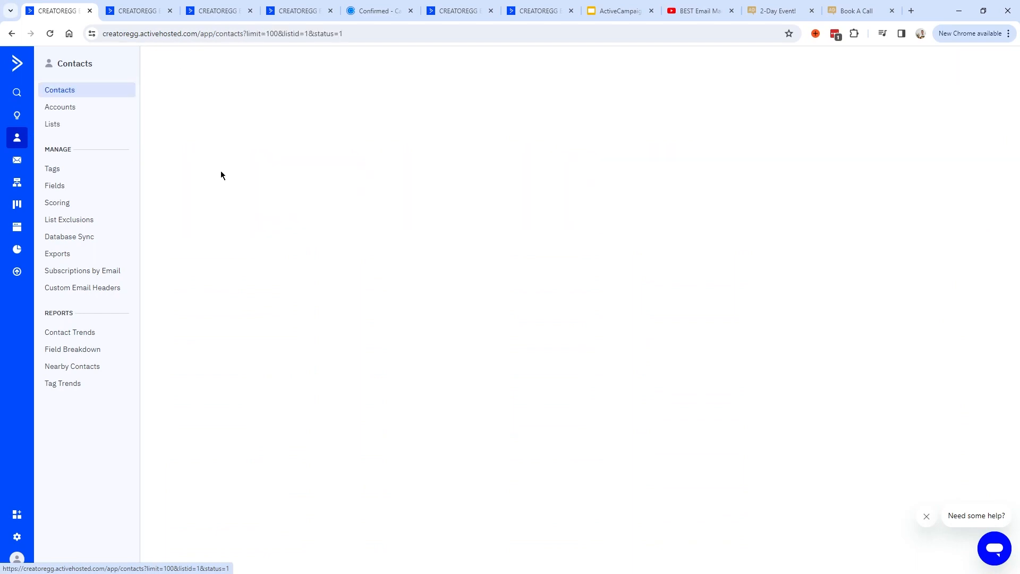
{"action": "left_click_drag", "start_coordinate": [197, 230], "coordinate": [531, 228]}
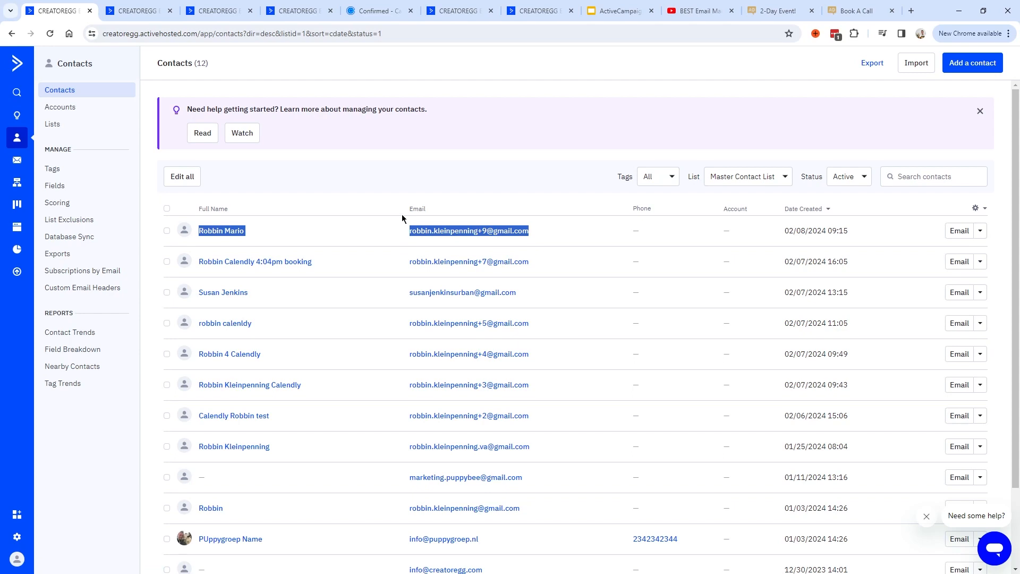
{"action": "left_click", "coordinate": [19, 206]}
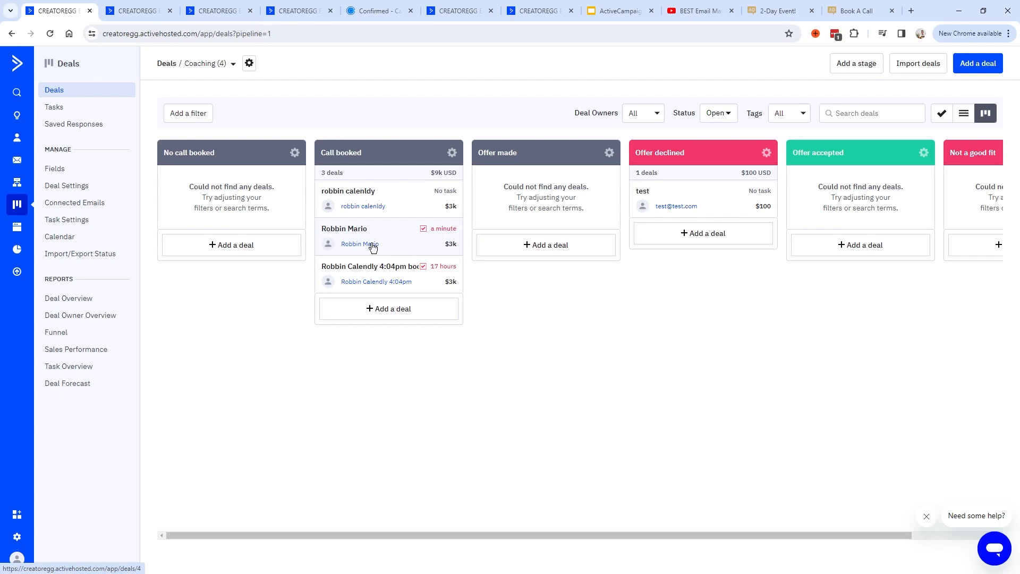
- Open the Automation_29.1_Create Deal When Calendly Appointment Booked automation and look through the Calendly triggers available for a new trigger
{"action": "left_click", "coordinate": [218, 11]}
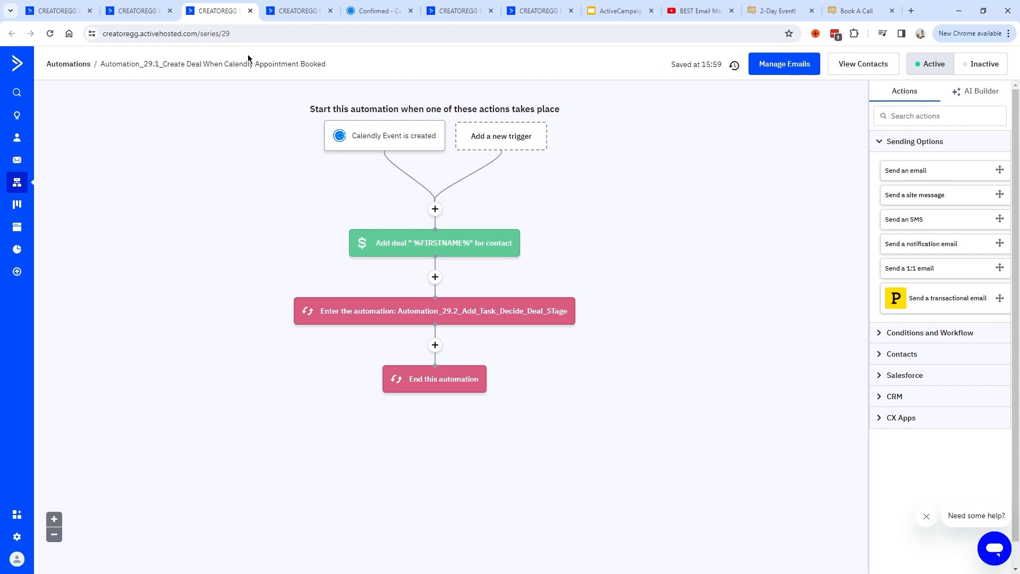
{"action": "mouse_move", "coordinate": [132, 16]}
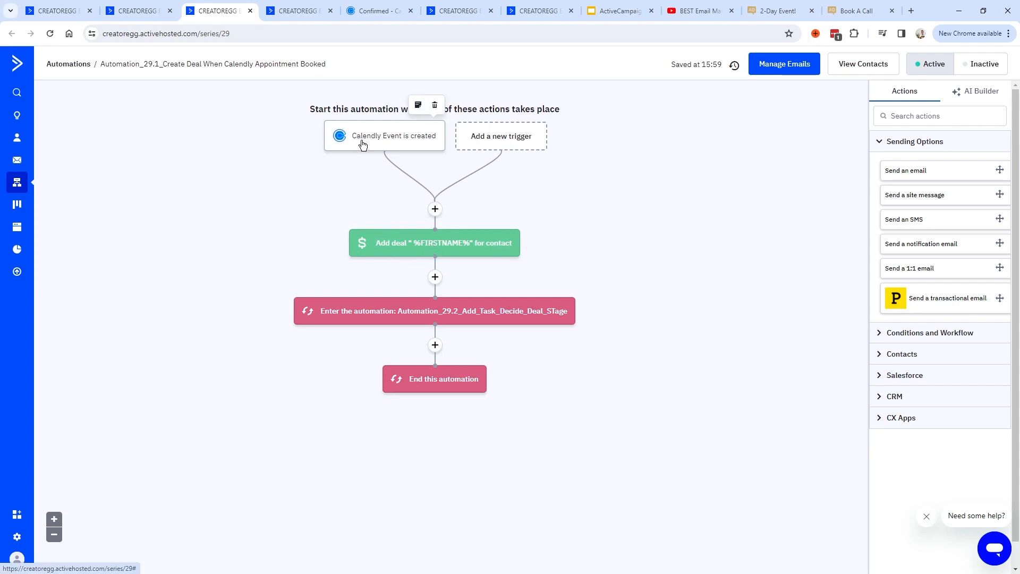
{"action": "left_click", "coordinate": [494, 142]}
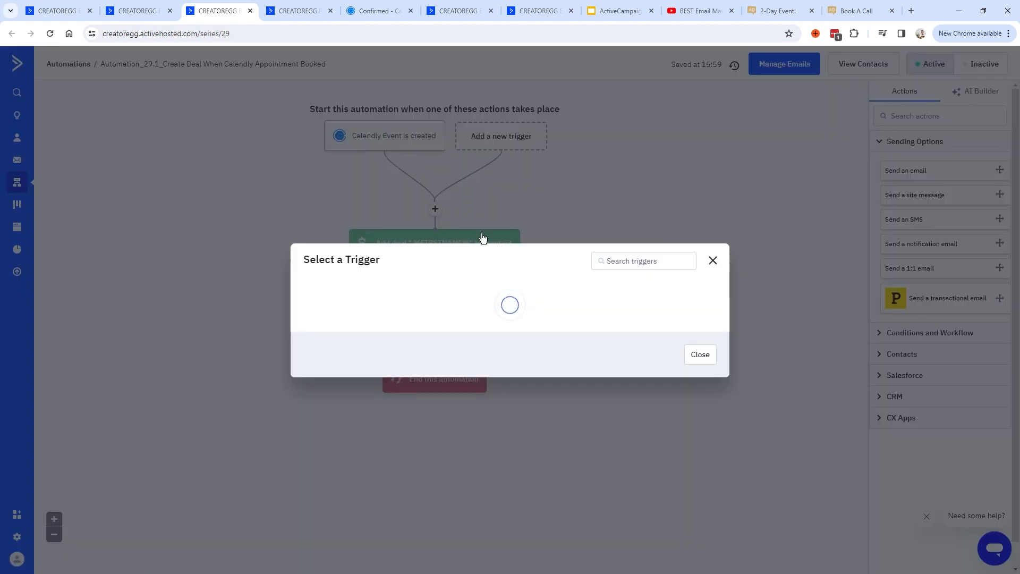
{"action": "left_click", "coordinate": [644, 117]}
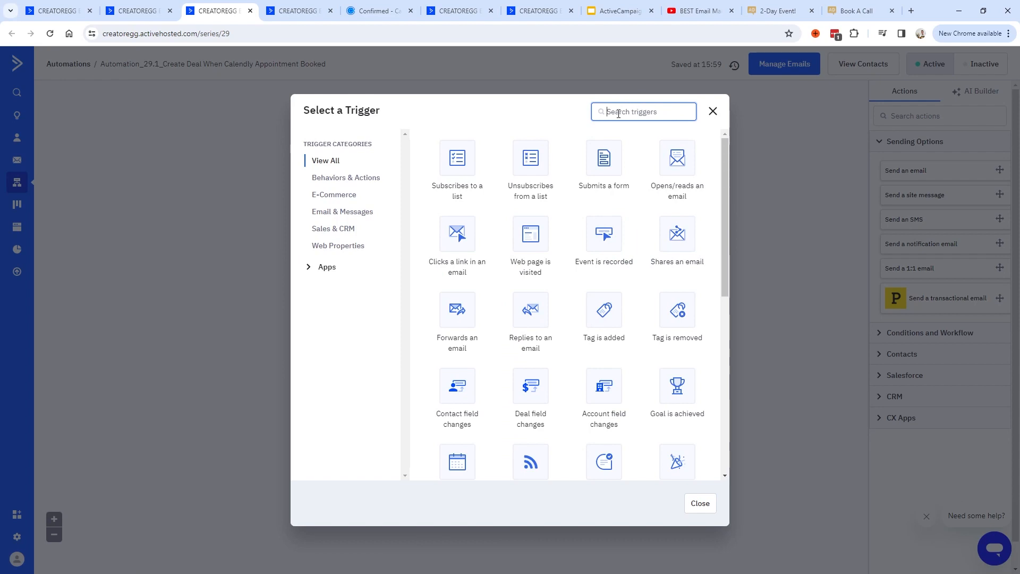
{"action": "left_click", "coordinate": [308, 270]}
{"action": "left_click", "coordinate": [343, 289]}
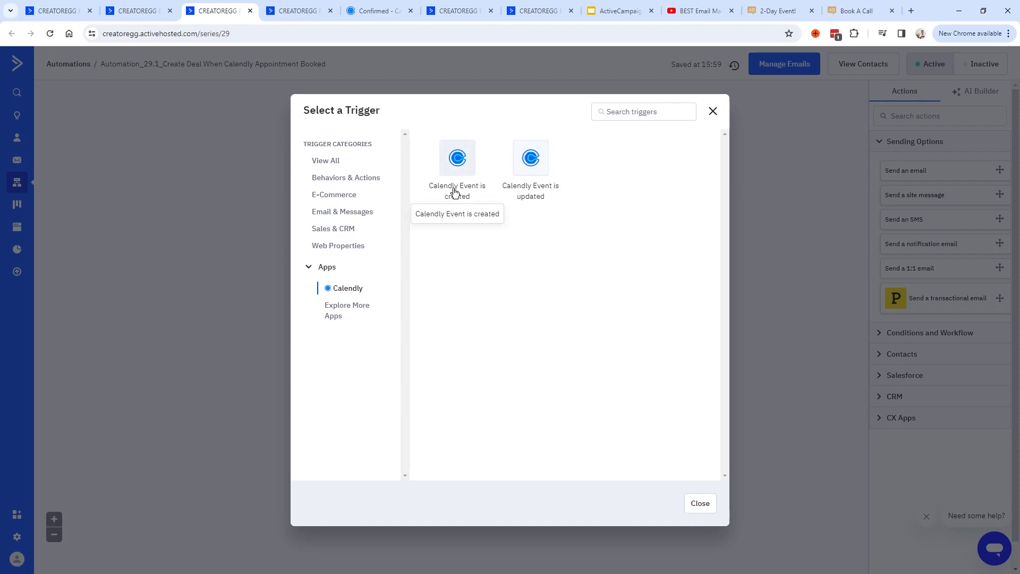
{"action": "left_click", "coordinate": [713, 112]}
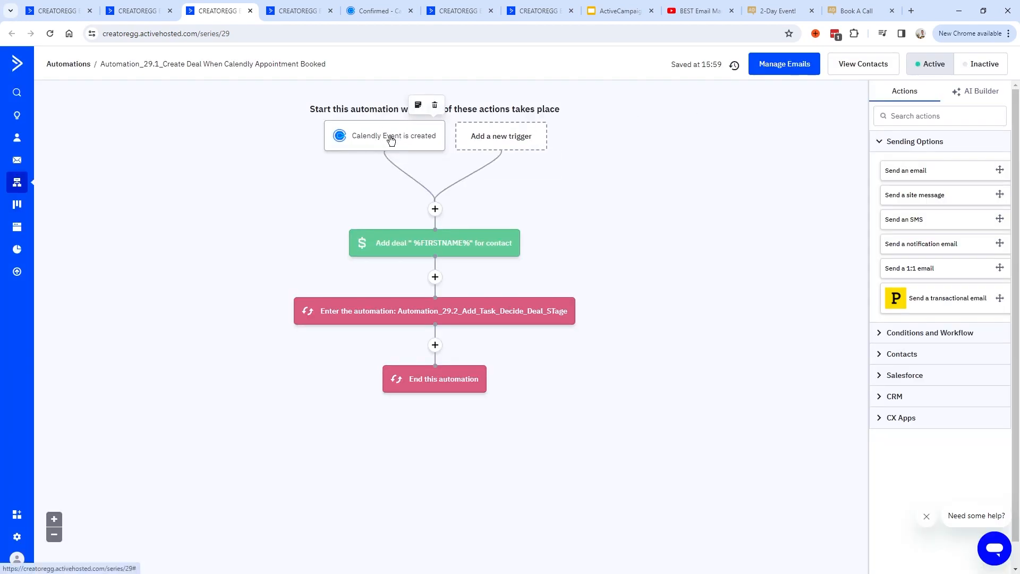
- Save the "Calendly Event is created" trigger with All Calendly Events allowed to start the automation
{"action": "left_click", "coordinate": [391, 139]}
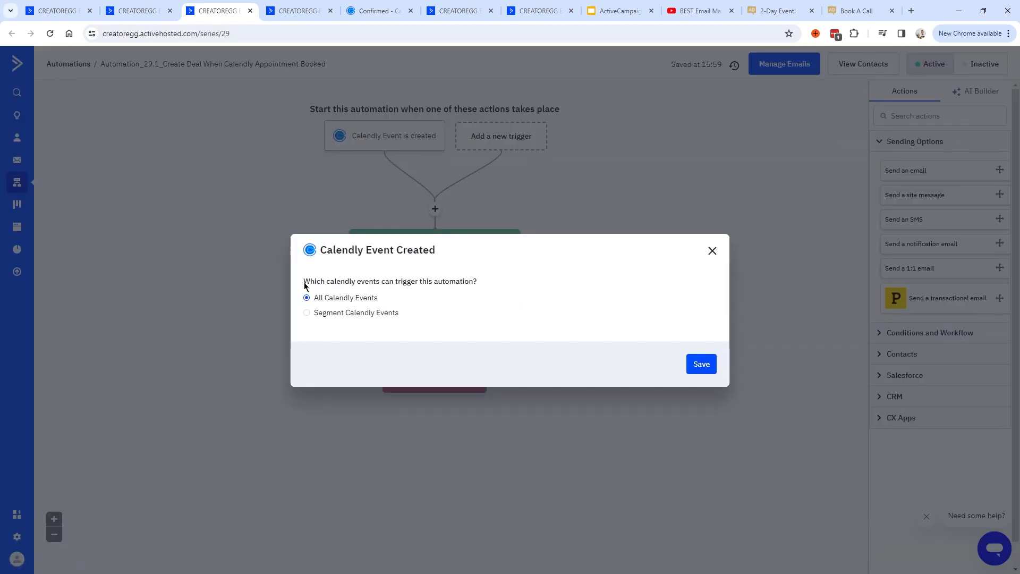
{"action": "left_click_drag", "start_coordinate": [305, 286], "coordinate": [486, 284]}
{"action": "left_click", "coordinate": [487, 280]}
{"action": "left_click", "coordinate": [702, 364]}
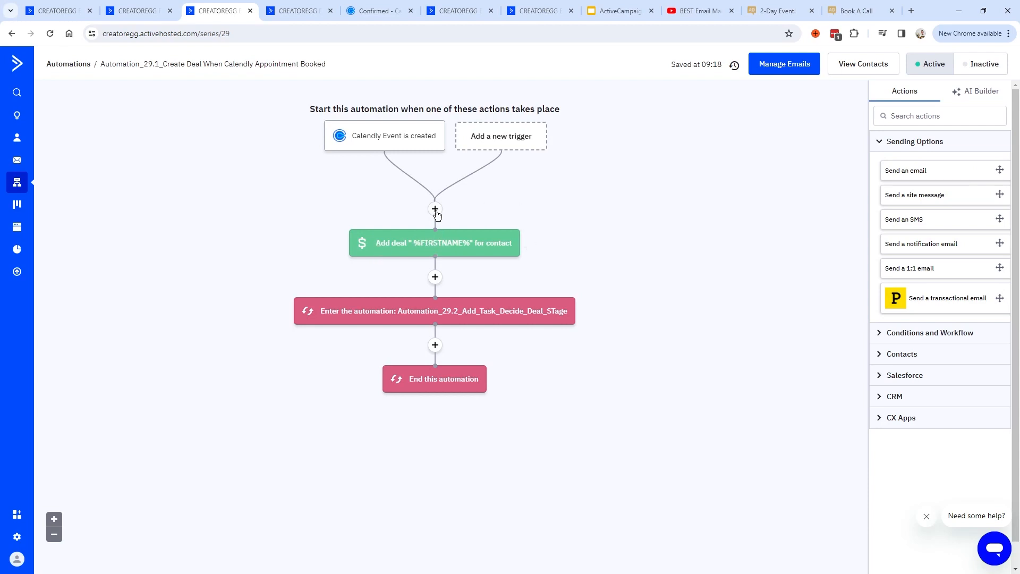
- Look through the CRM actions that can be added below the trigger, including Add a deal
{"action": "left_click", "coordinate": [435, 210]}
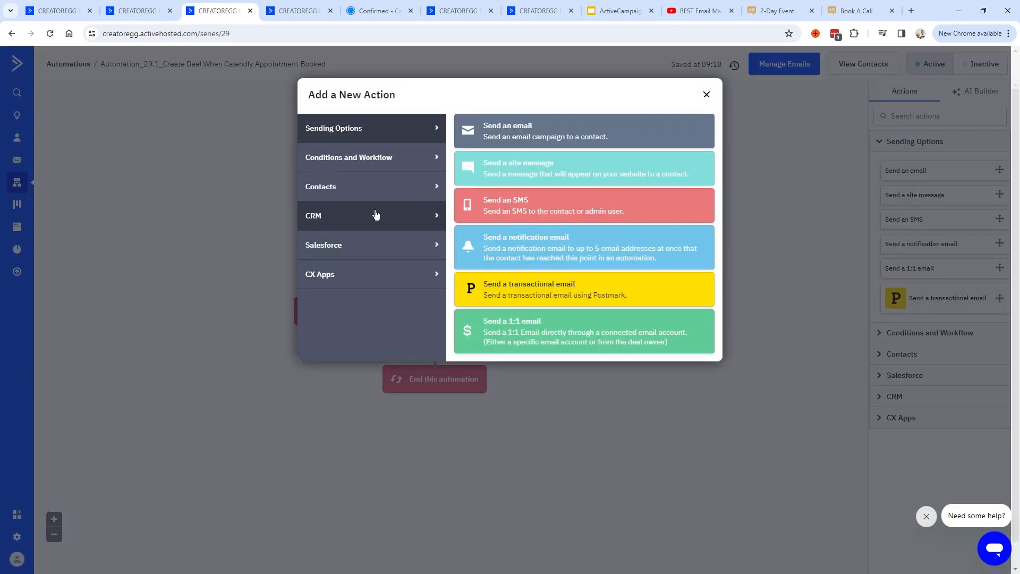
{"action": "left_click", "coordinate": [336, 220]}
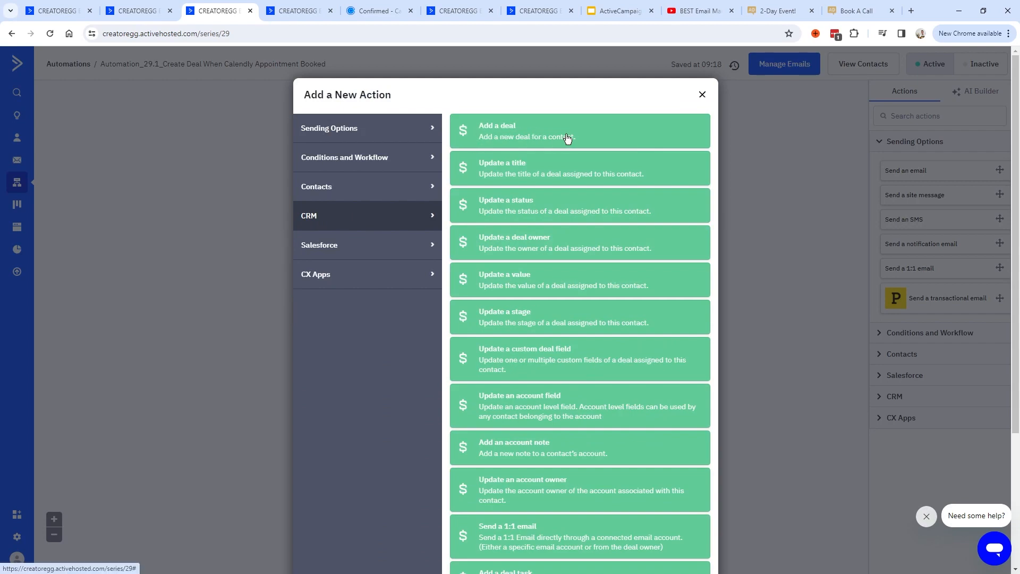
{"action": "left_click", "coordinate": [702, 95]}
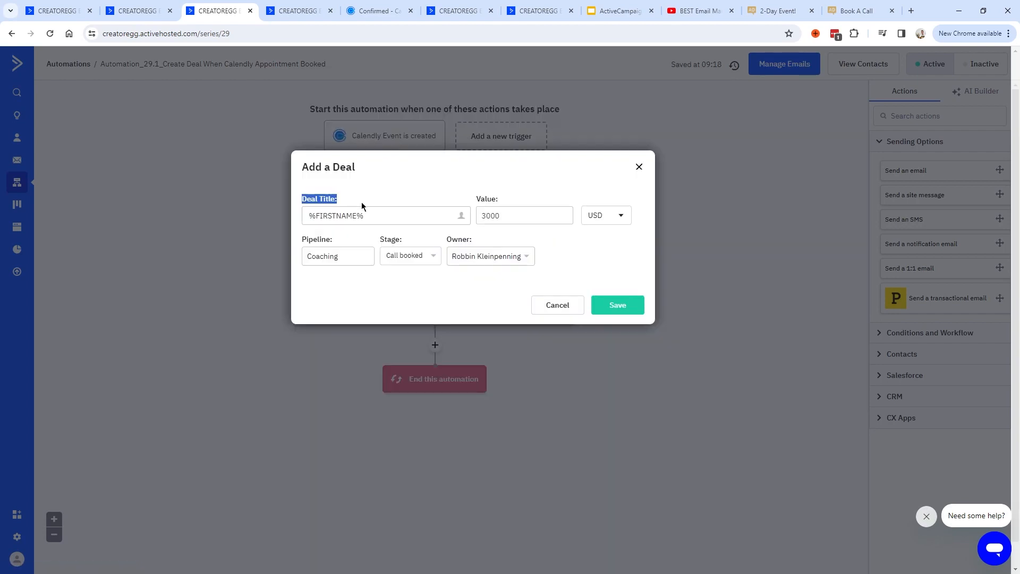
- Compare the %FIRSTNAME% deal title in the Add a Deal settings with the Name field of the Calendly booking form
{"action": "left_click_drag", "start_coordinate": [354, 219], "coordinate": [316, 214]}
{"action": "left_click", "coordinate": [361, 13]}
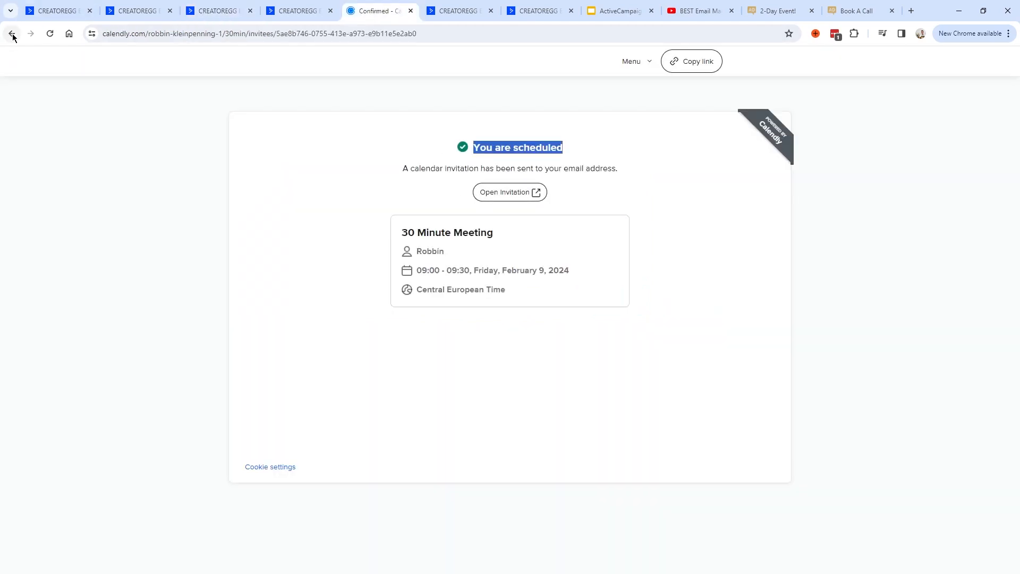
{"action": "left_click", "coordinate": [12, 35]}
{"action": "left_click", "coordinate": [455, 169]}
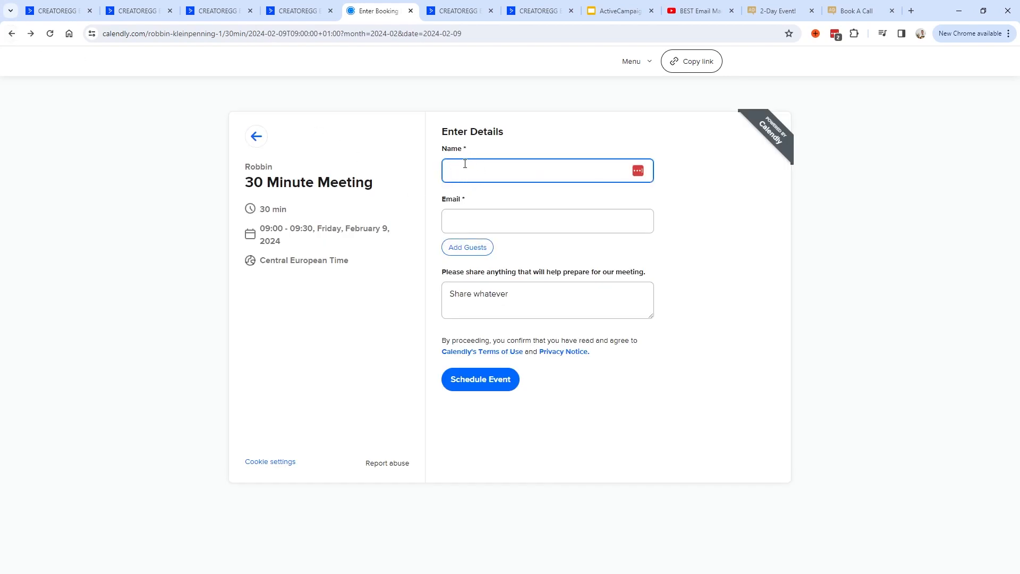
{"action": "left_click", "coordinate": [220, 11]}
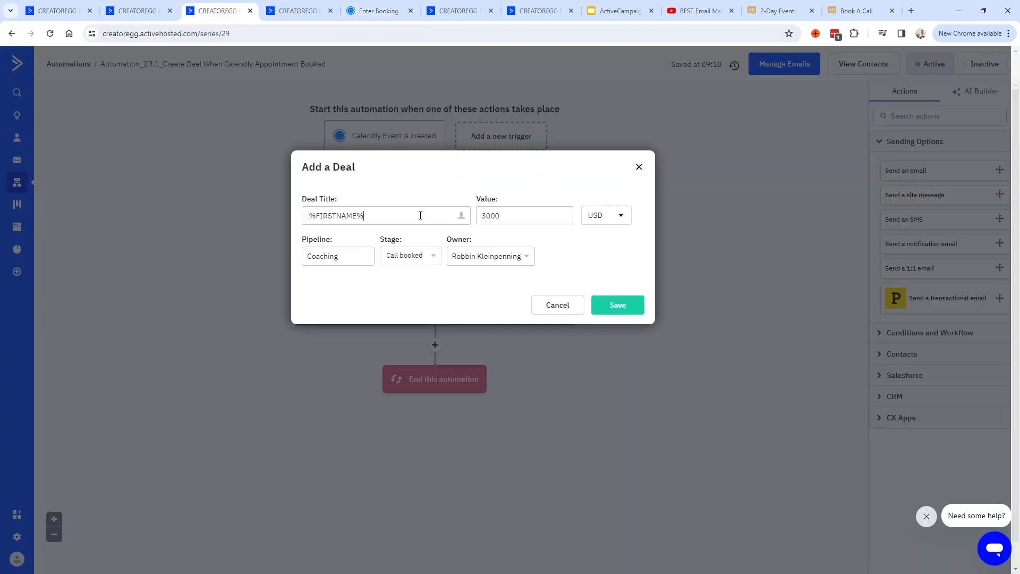
- View the contact fields available for personalizing the deal title
{"action": "left_click", "coordinate": [461, 220]}
{"action": "left_click", "coordinate": [396, 260]}
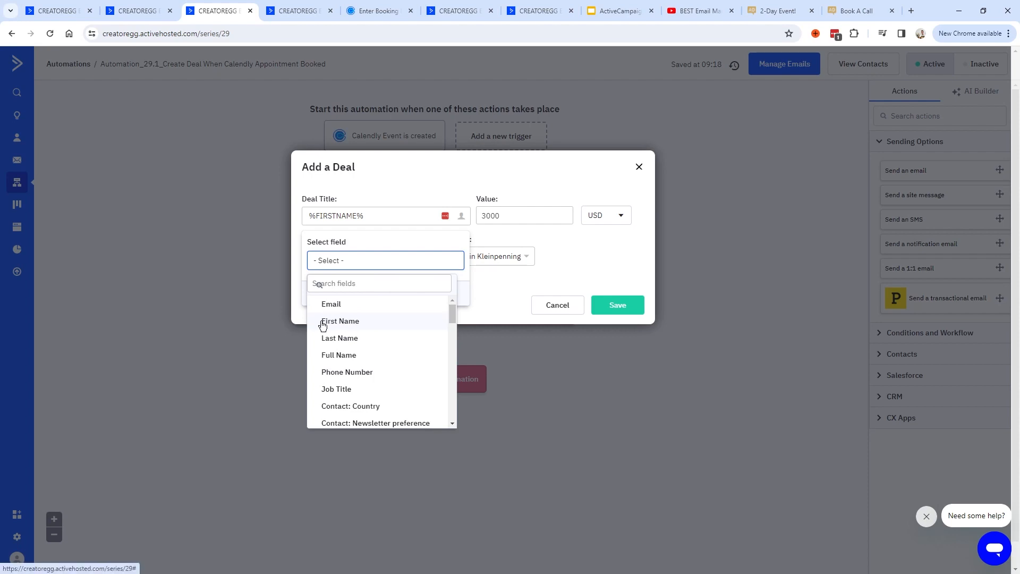
{"action": "left_click", "coordinate": [373, 217]}
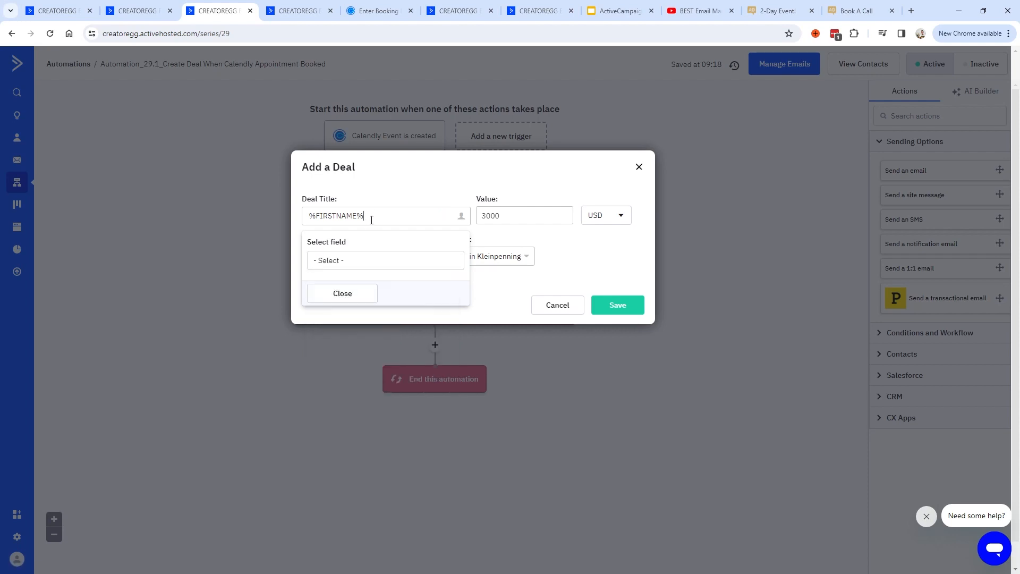
- Review the value, currency and pipeline entered in the Add a Deal settings
{"action": "double_click", "coordinate": [494, 216]}
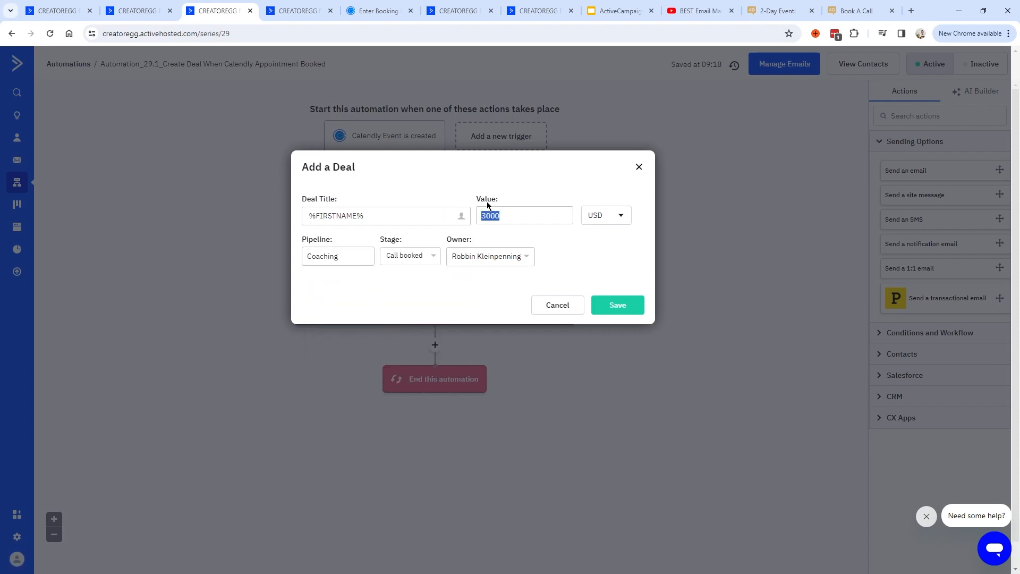
{"action": "left_click_drag", "start_coordinate": [523, 214], "coordinate": [434, 204]}
{"action": "left_click", "coordinate": [522, 216]}
{"action": "double_click", "coordinate": [507, 215]}
{"action": "left_click", "coordinate": [340, 257]}
{"action": "left_click", "coordinate": [319, 260]}
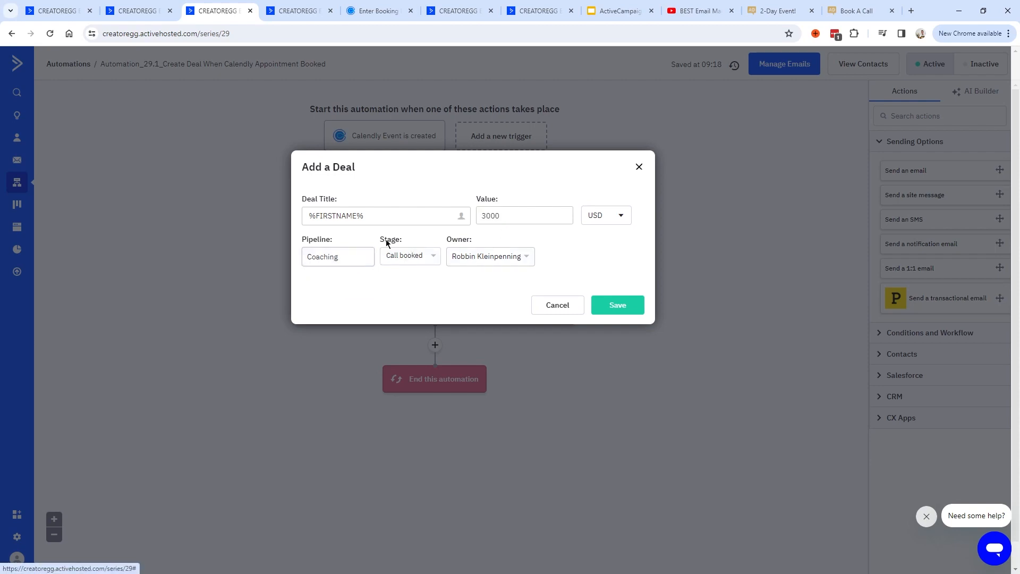
- Check the stage and owner choices for the deal and save the Add a Deal action
{"action": "left_click_drag", "start_coordinate": [381, 243], "coordinate": [399, 243]}
{"action": "left_click", "coordinate": [408, 257]}
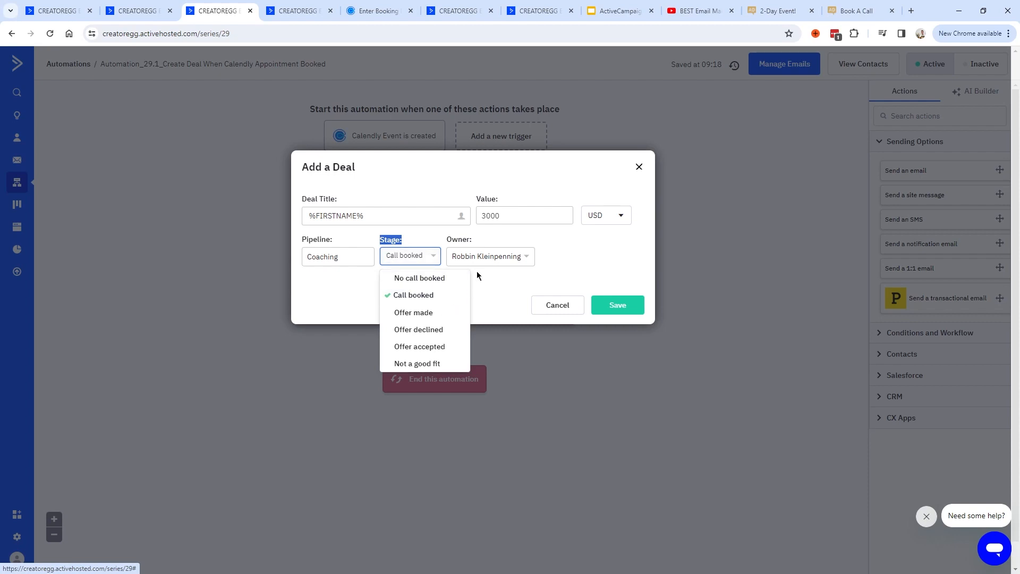
{"action": "left_click", "coordinate": [488, 260]}
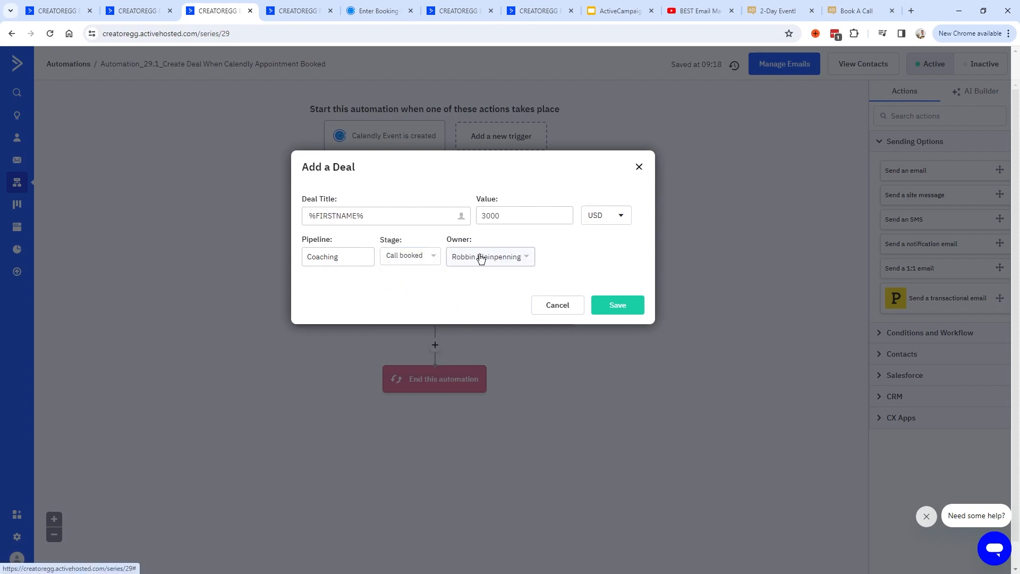
{"action": "left_click", "coordinate": [478, 257]}
{"action": "left_click", "coordinate": [478, 256]}
{"action": "left_click", "coordinate": [620, 305]}
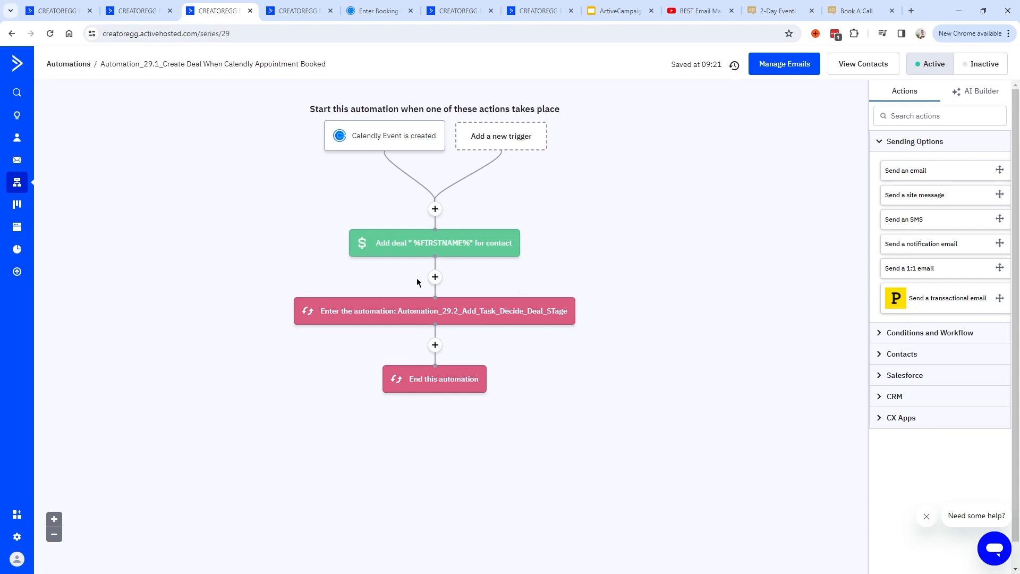
- Open the second Call booked deal in the Coaching pipeline and review its linked contact's details, tags and automations
{"action": "mouse_move", "coordinate": [432, 313]}
{"action": "left_click", "coordinate": [60, 11]}
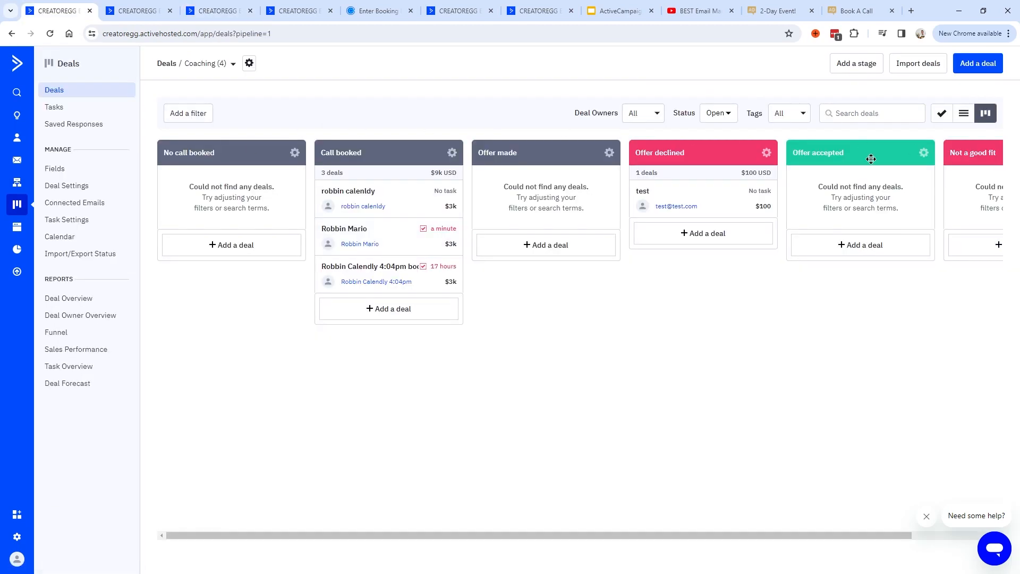
{"action": "left_click", "coordinate": [392, 237]}
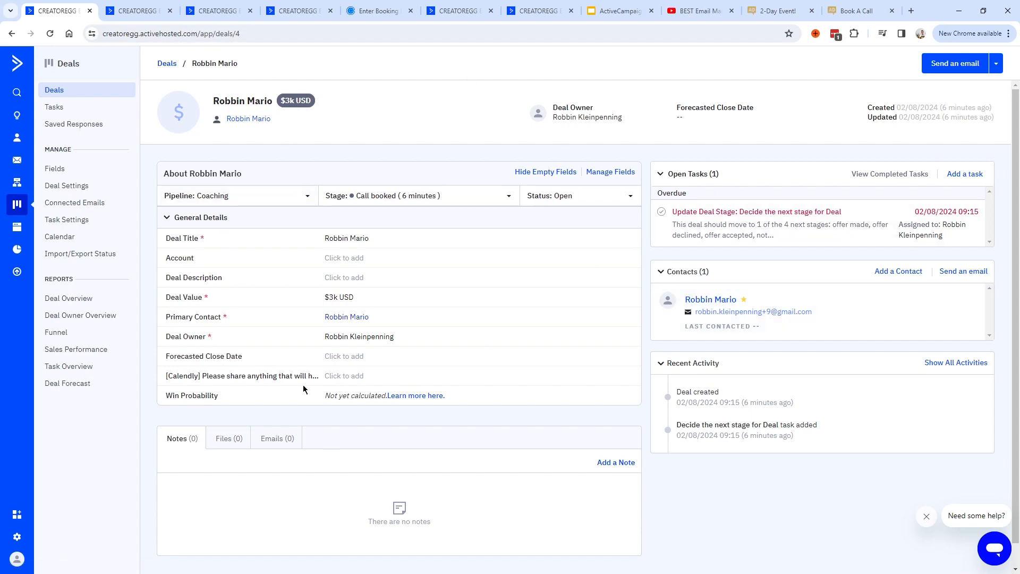
{"action": "left_click", "coordinate": [722, 302]}
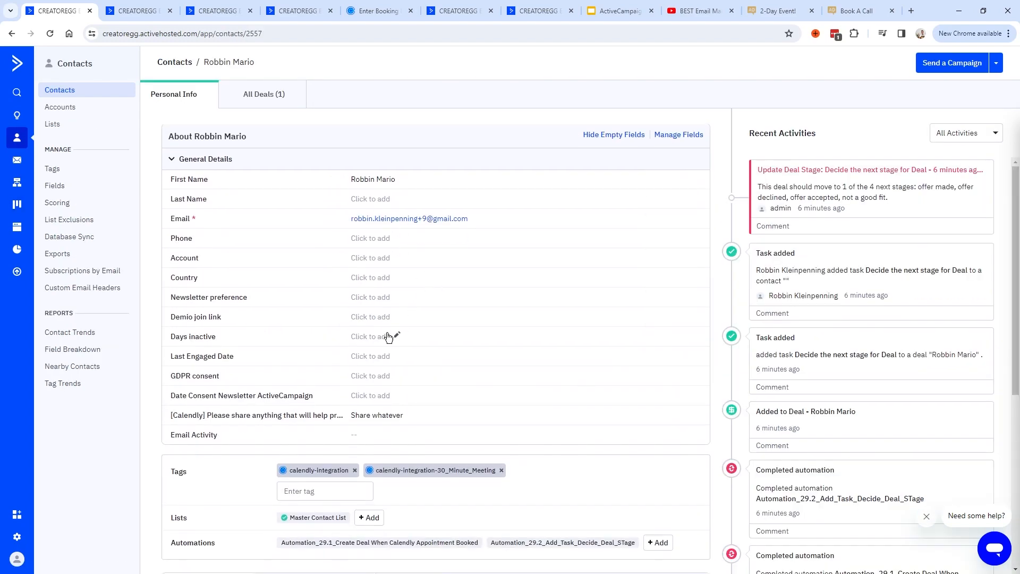
{"action": "scroll", "coordinate": [382, 293], "scroll_direction": "down", "scroll_amount": 3}
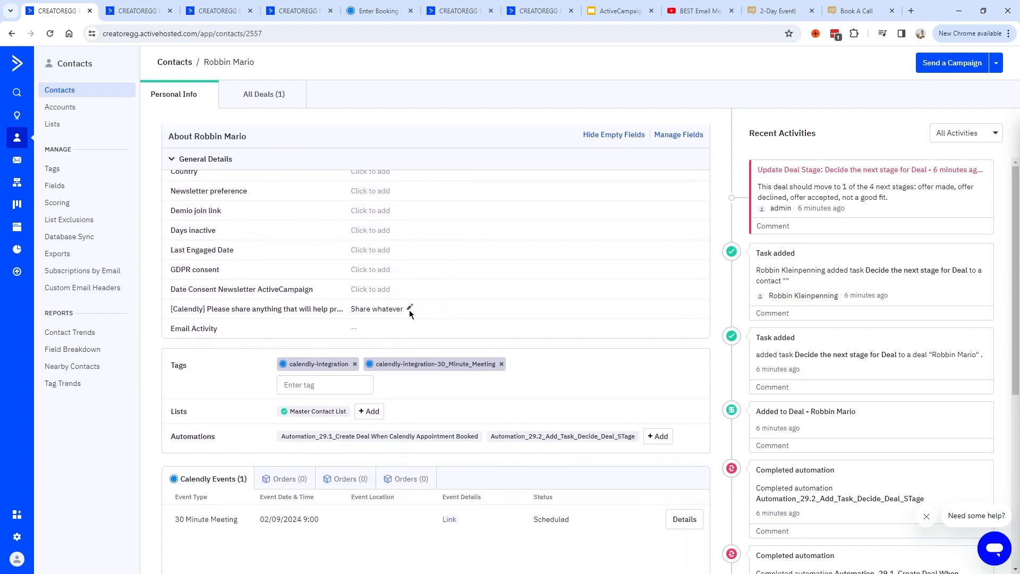
{"action": "scroll", "coordinate": [372, 329], "scroll_direction": "up", "scroll_amount": 2}
{"action": "scroll", "coordinate": [368, 415], "scroll_direction": "down", "scroll_amount": 1}
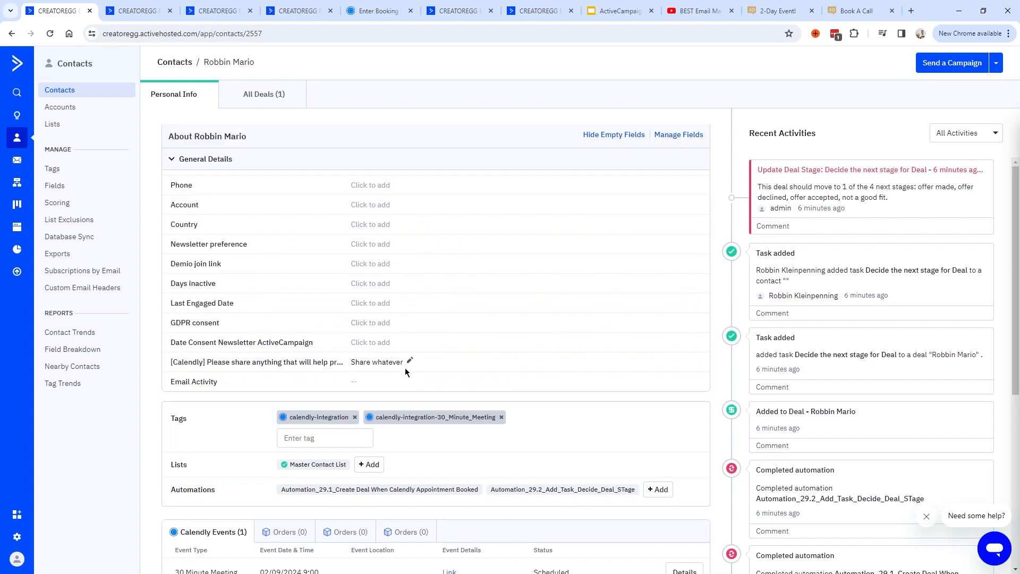
{"action": "scroll", "coordinate": [181, 321], "scroll_direction": "down", "scroll_amount": 4}
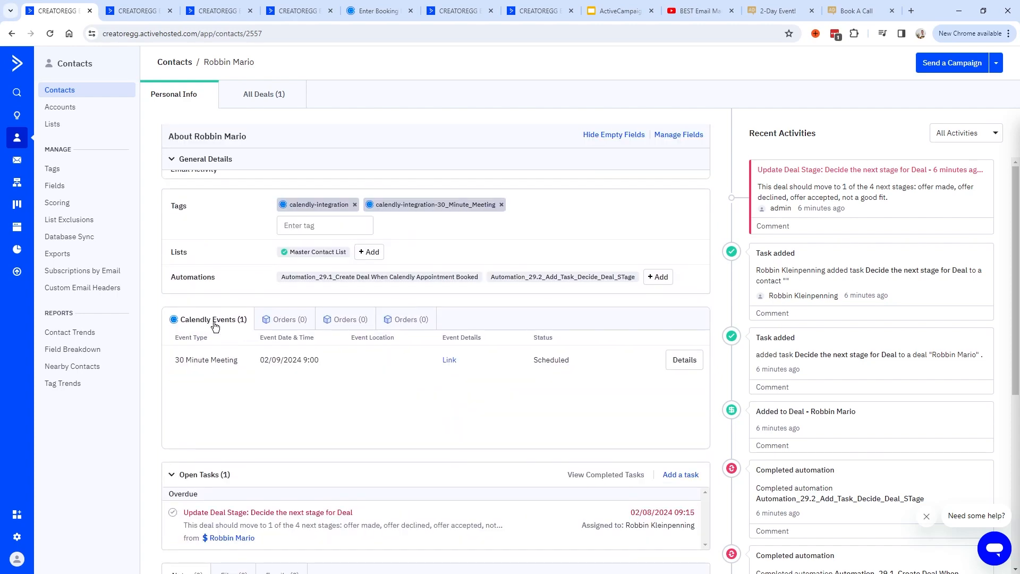
- Examine the date, time and full details of the contact's 30 Minute Meeting Calendly event
{"action": "triple_click", "coordinate": [263, 359]}
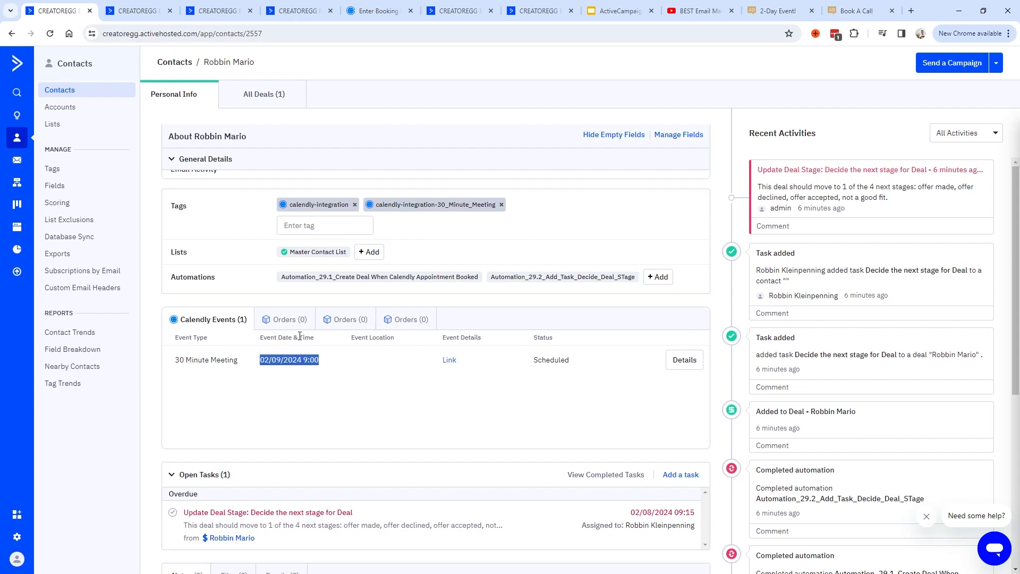
{"action": "left_click", "coordinate": [316, 360]}
{"action": "mouse_move", "coordinate": [319, 360]}
{"action": "left_mouse_down"}
{"action": "mouse_move", "coordinate": [249, 358]}
{"action": "mouse_move", "coordinate": [319, 362]}
{"action": "left_mouse_up"}
{"action": "left_click", "coordinate": [258, 361]}
{"action": "left_click", "coordinate": [684, 359]}
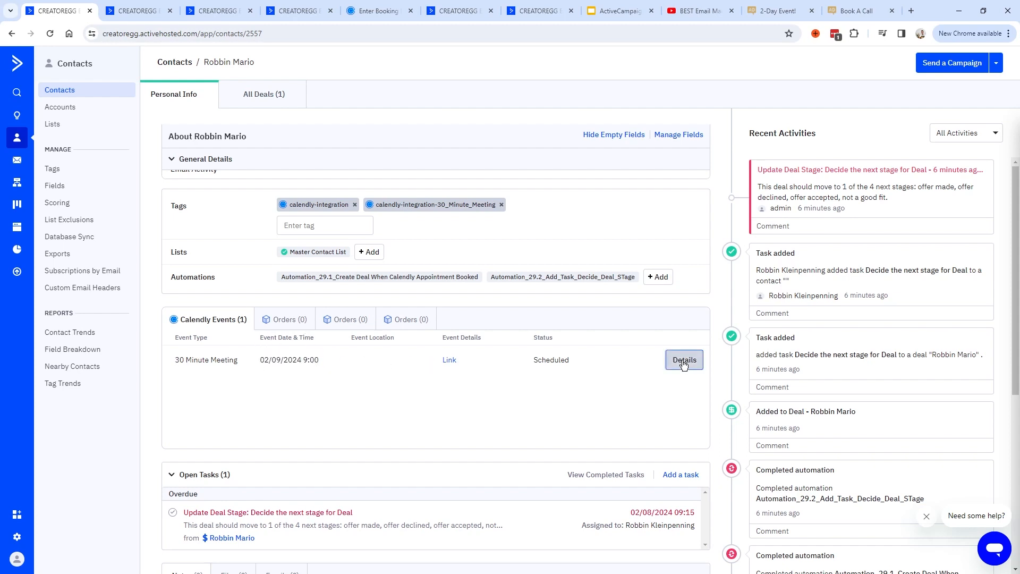
{"action": "scroll", "coordinate": [830, 416], "scroll_direction": "down", "scroll_amount": 10}
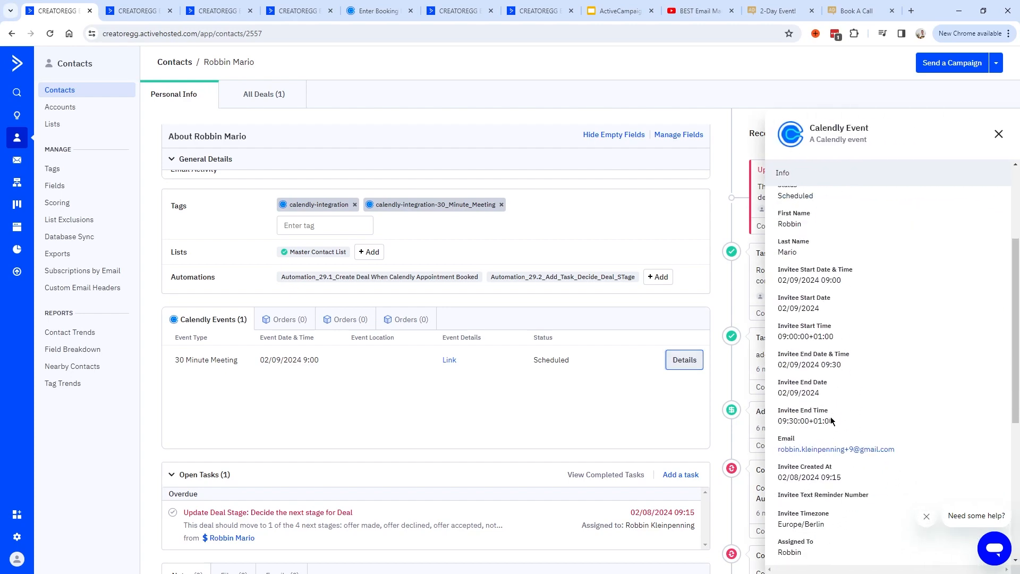
{"action": "scroll", "coordinate": [831, 426], "scroll_direction": "down", "scroll_amount": 2}
- Review the Recent Activities timeline on the contact's record
{"action": "scroll", "coordinate": [834, 398], "scroll_direction": "up", "scroll_amount": 10}
{"action": "left_click", "coordinate": [748, 133]}
{"action": "left_click_drag", "start_coordinate": [749, 133], "coordinate": [823, 130]}
{"action": "left_click", "coordinate": [818, 133]}
{"action": "left_click", "coordinate": [745, 132]}
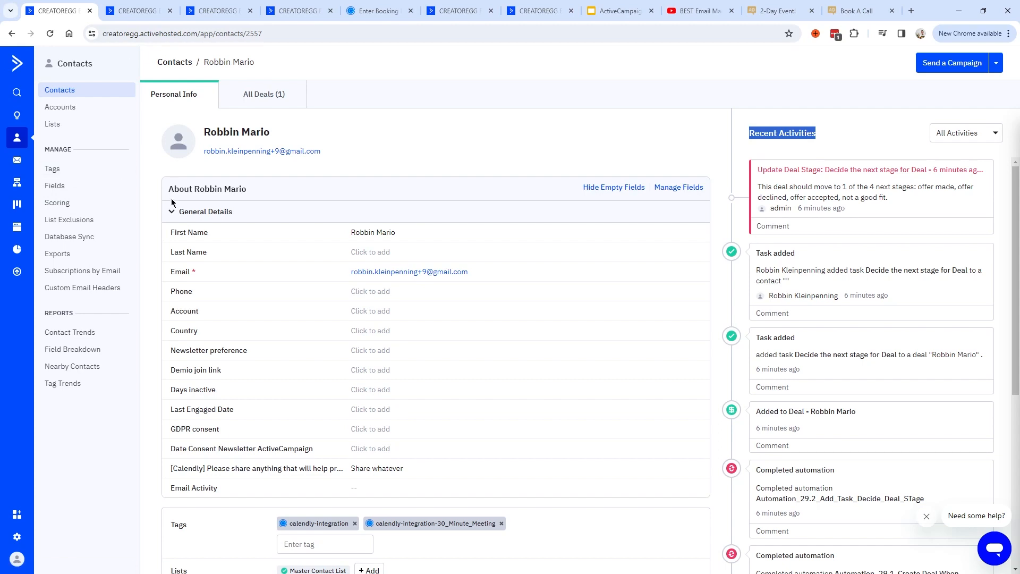
- Open the deal from the contact's list of deals and check its open tasks
{"action": "left_click", "coordinate": [264, 93]}
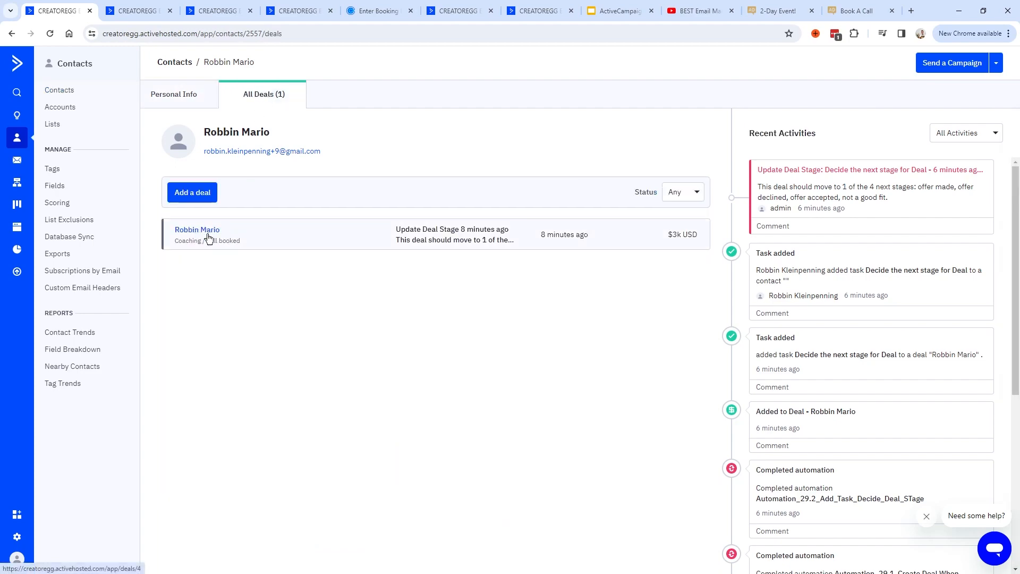
{"action": "left_click", "coordinate": [204, 230]}
{"action": "left_click_drag", "start_coordinate": [670, 177], "coordinate": [723, 175]}
{"action": "left_click", "coordinate": [666, 177]}
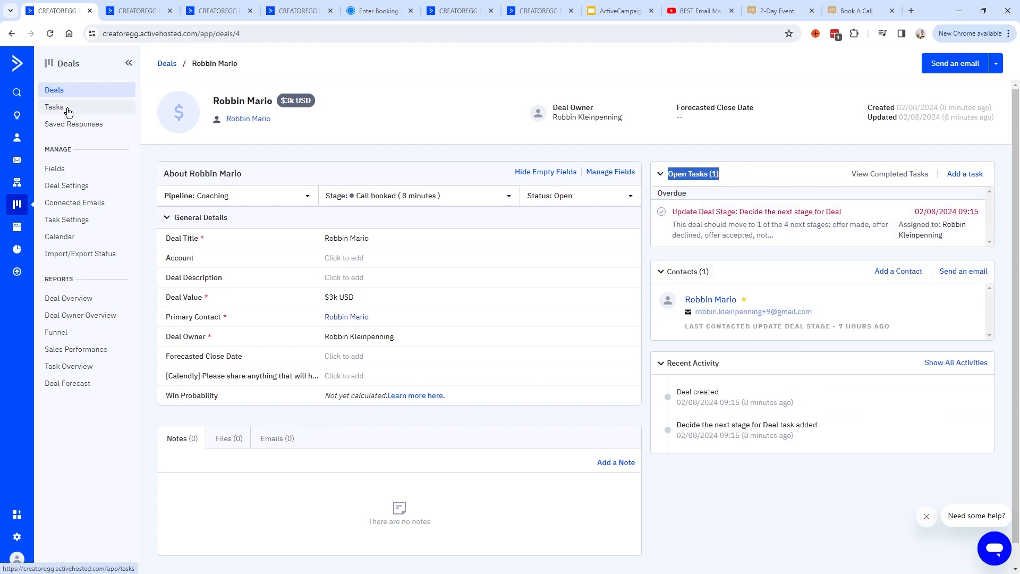
{"action": "left_click", "coordinate": [552, 116]}
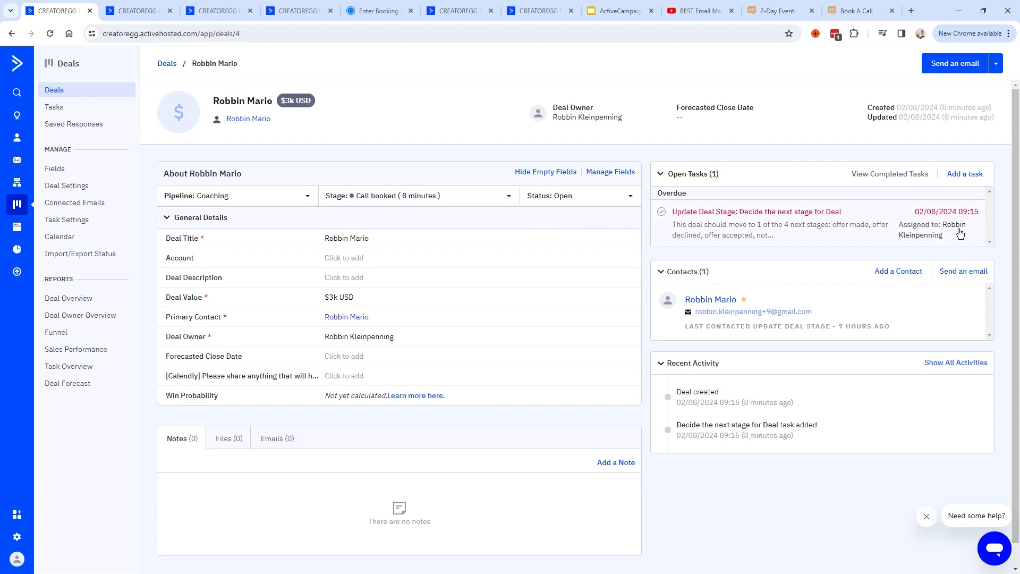
- Check the due date of the first task in the Tasks list and open its related deal
{"action": "left_click", "coordinate": [58, 112]}
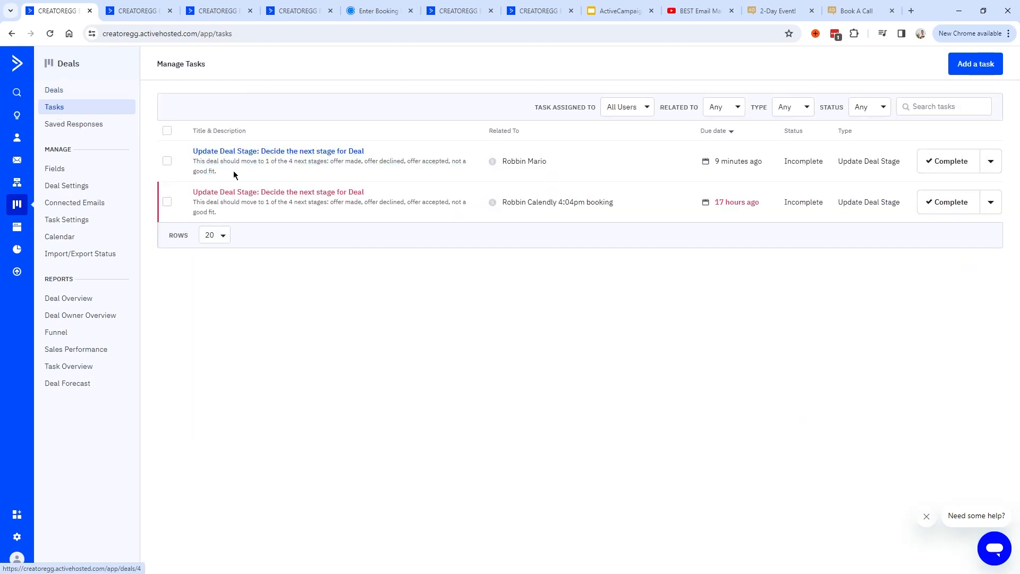
{"action": "triple_click", "coordinate": [718, 162]}
{"action": "left_click", "coordinate": [744, 165]}
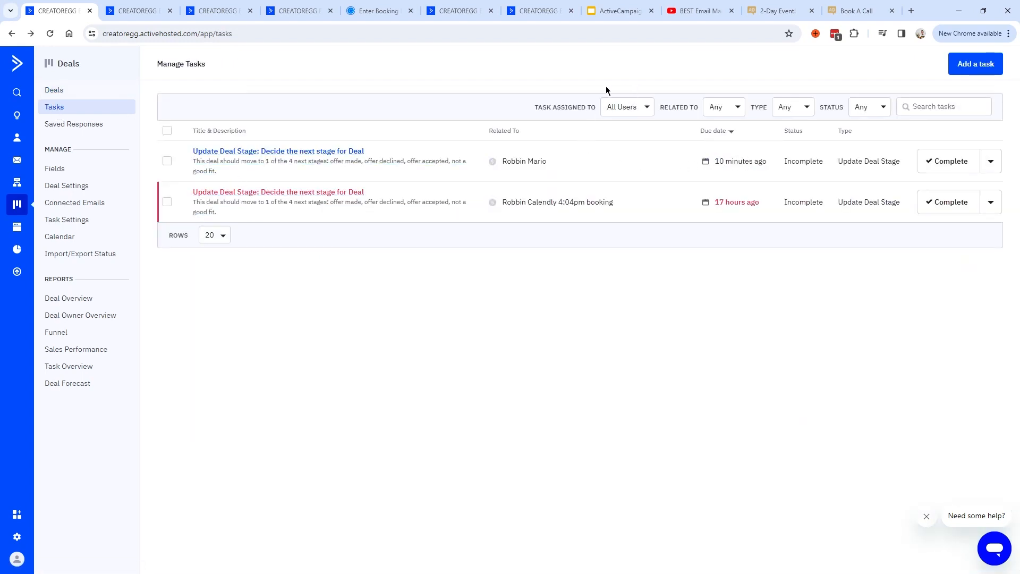
{"action": "left_click", "coordinate": [246, 155]}
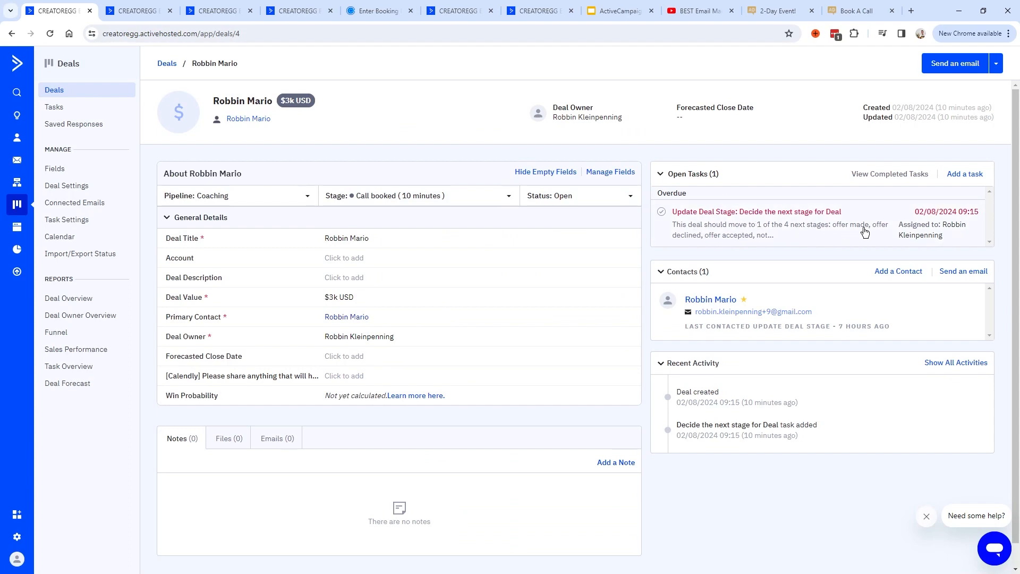
- Open the deal's "Decide the next stage for Deal" task and review its title and description
{"action": "left_click", "coordinate": [744, 233]}
{"action": "left_click_drag", "start_coordinate": [530, 193], "coordinate": [399, 188]}
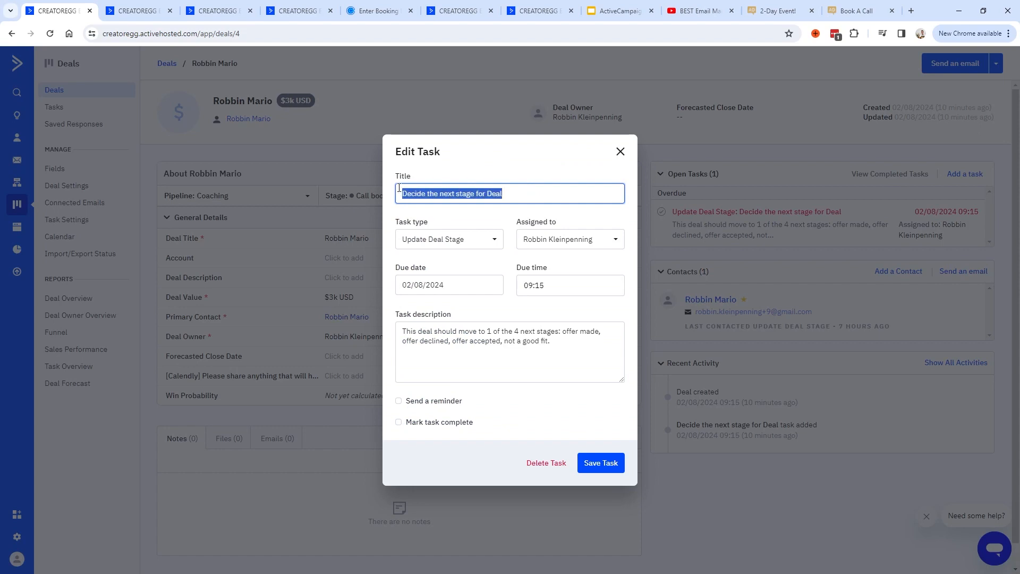
{"action": "left_click", "coordinate": [517, 190]}
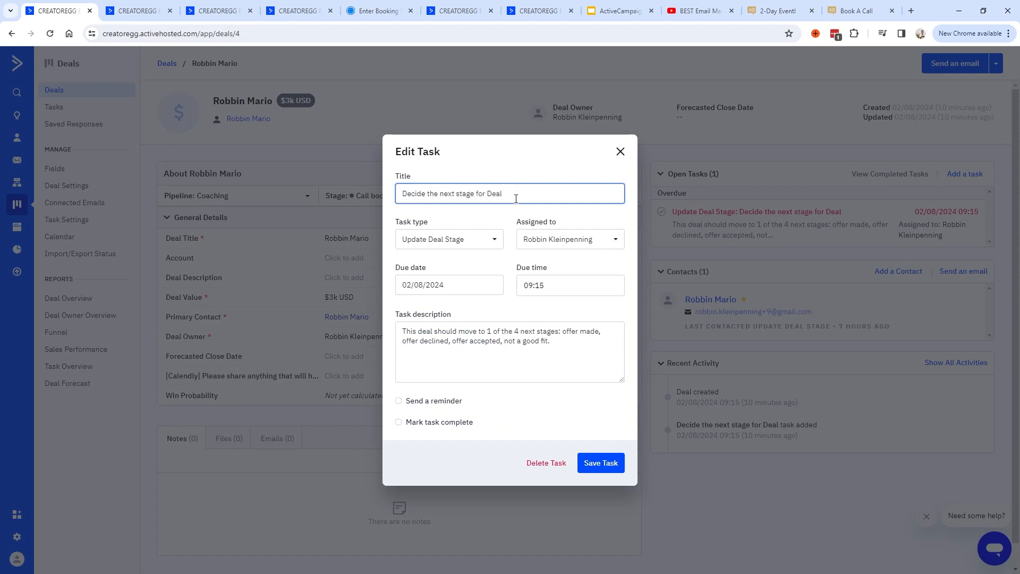
{"action": "mouse_move", "coordinate": [520, 197]}
{"action": "left_mouse_down"}
{"action": "mouse_move", "coordinate": [364, 193]}
{"action": "mouse_move", "coordinate": [504, 191]}
{"action": "left_mouse_up"}
{"action": "left_click", "coordinate": [399, 192]}
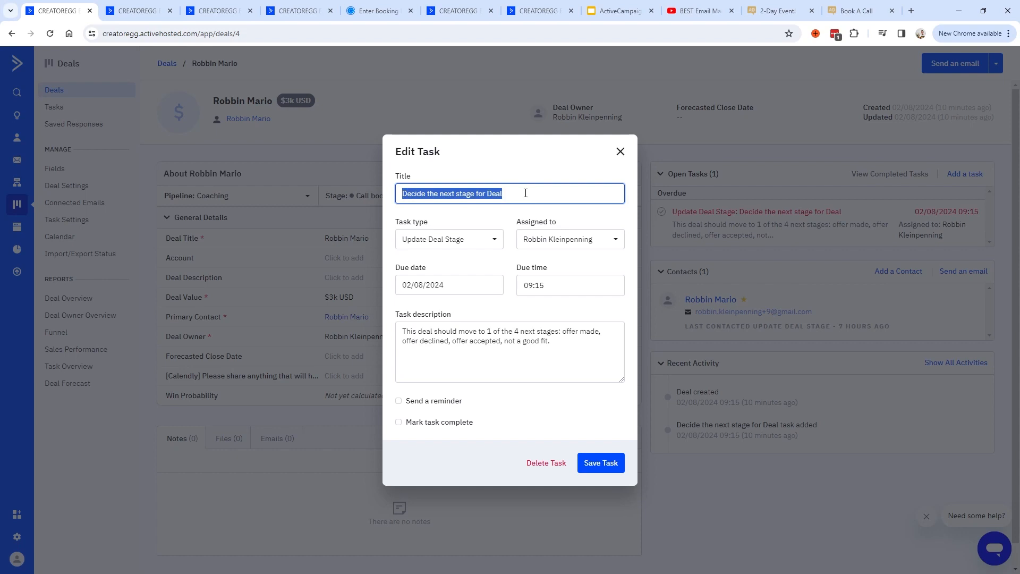
{"action": "left_click", "coordinate": [400, 330]}
{"action": "left_click_drag", "start_coordinate": [399, 332], "coordinate": [601, 330]}
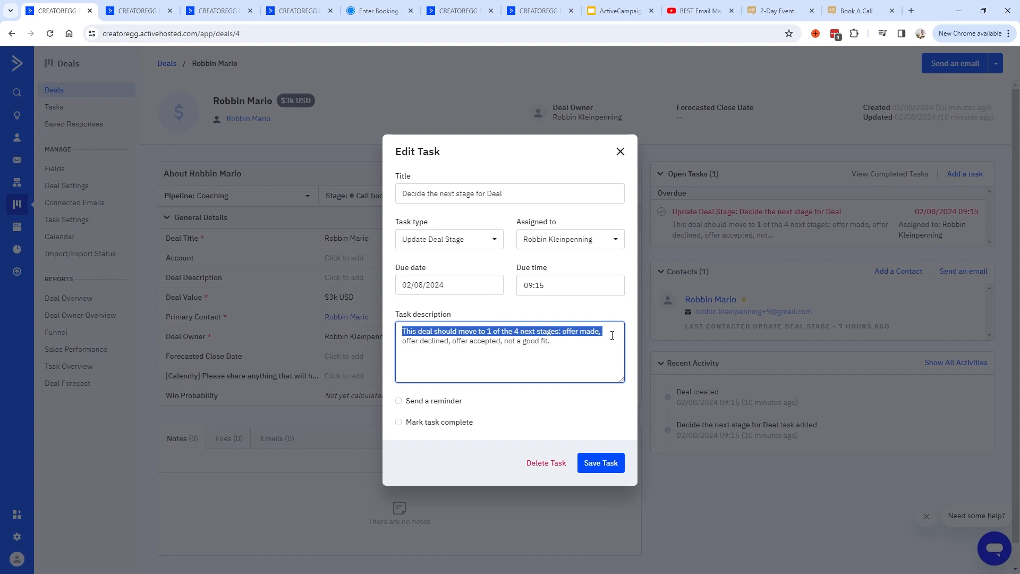
{"action": "left_click_drag", "start_coordinate": [456, 340], "coordinate": [569, 341]}
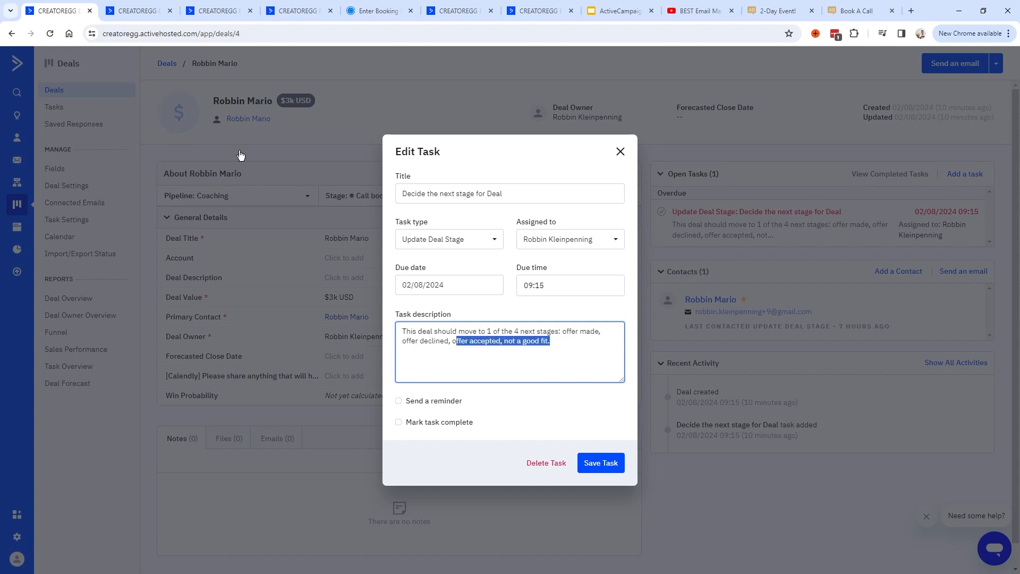
- Review all stages of the Coaching pipeline and view the stage choices inside the second Call booked deal
{"action": "left_click", "coordinate": [137, 12]}
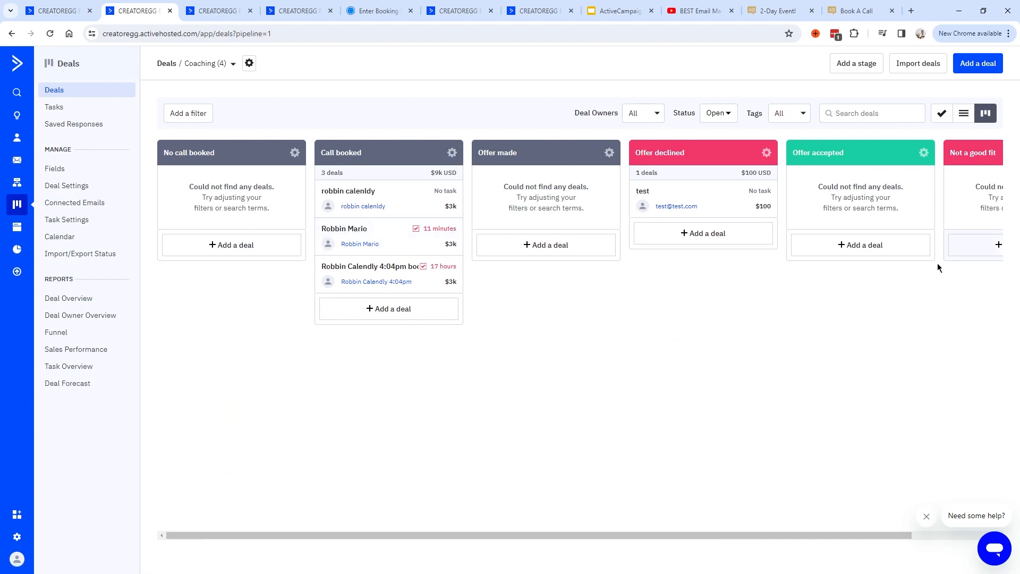
{"action": "left_click_drag", "start_coordinate": [526, 533], "coordinate": [611, 534]}
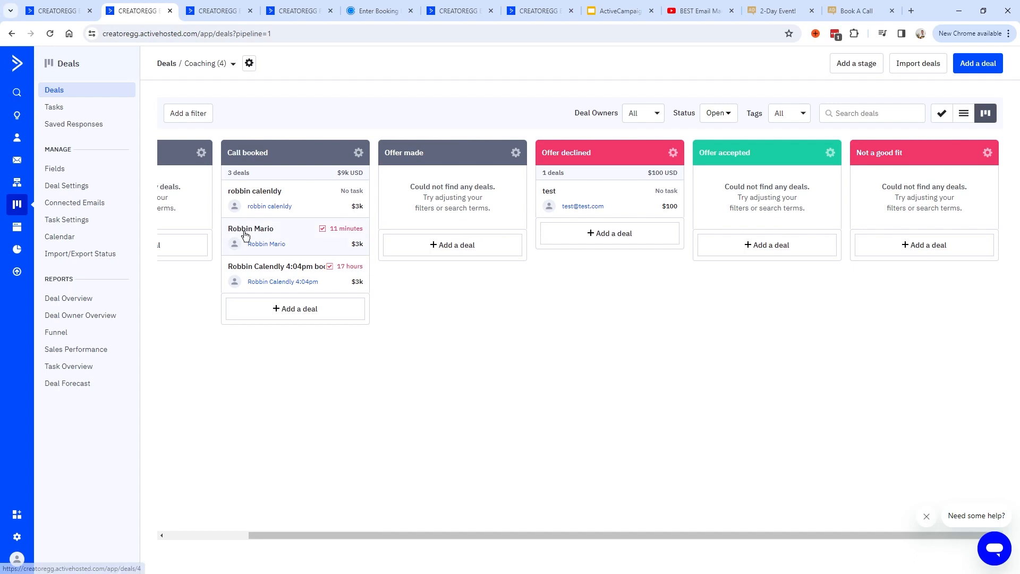
{"action": "left_click", "coordinate": [303, 245]}
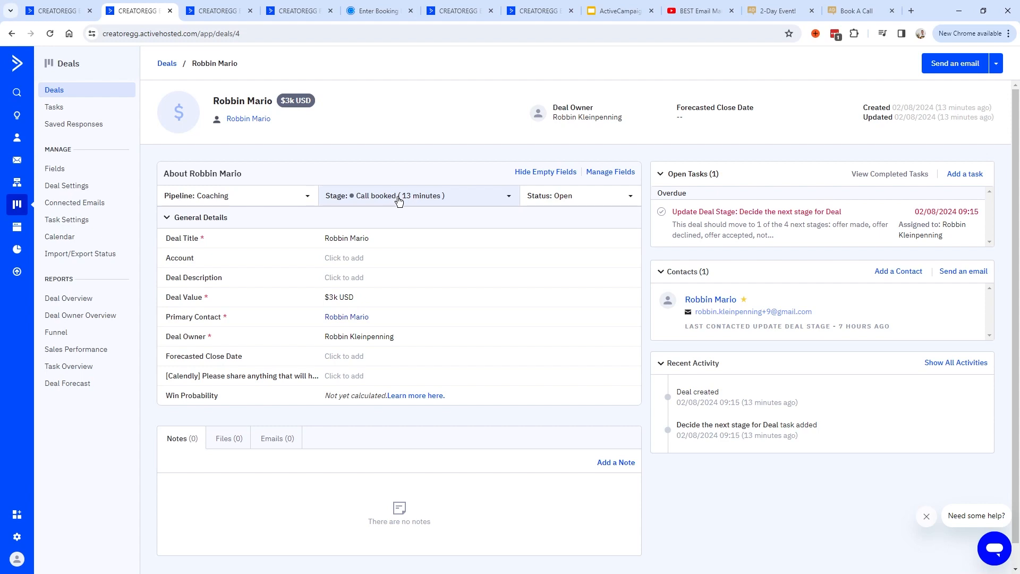
{"action": "left_click", "coordinate": [397, 201]}
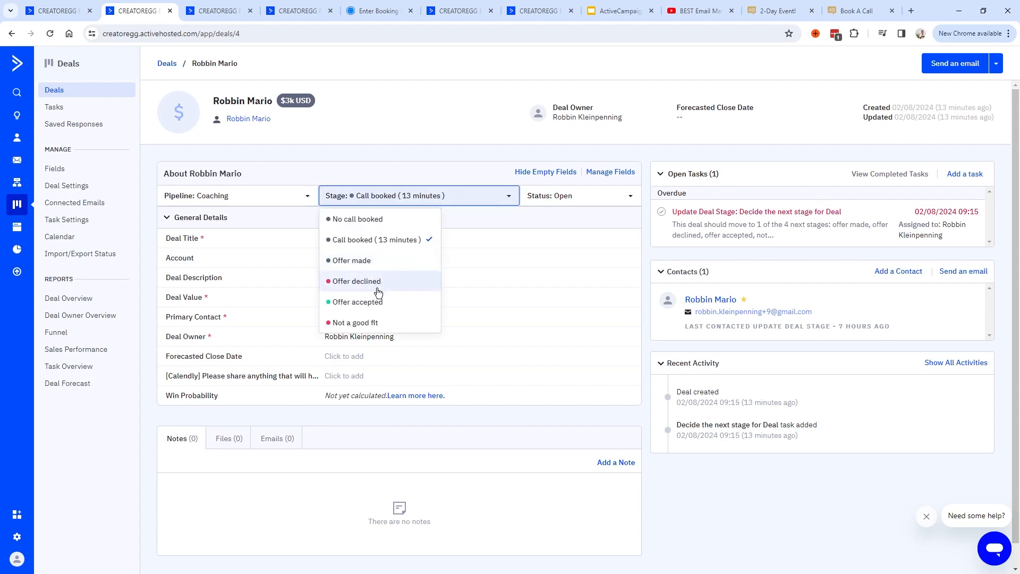
{"action": "left_click", "coordinate": [430, 198]}
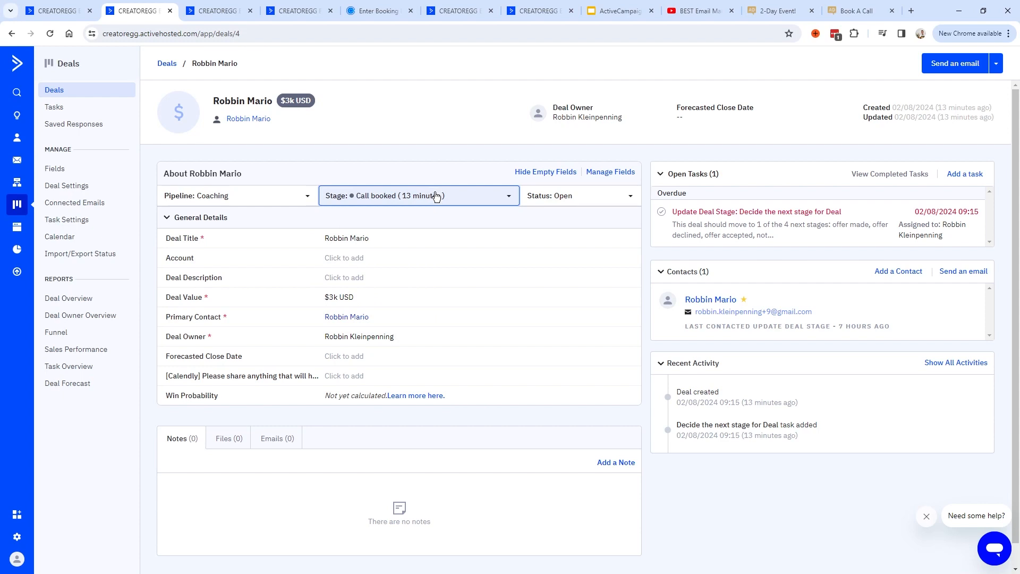
{"action": "left_click", "coordinate": [437, 199]}
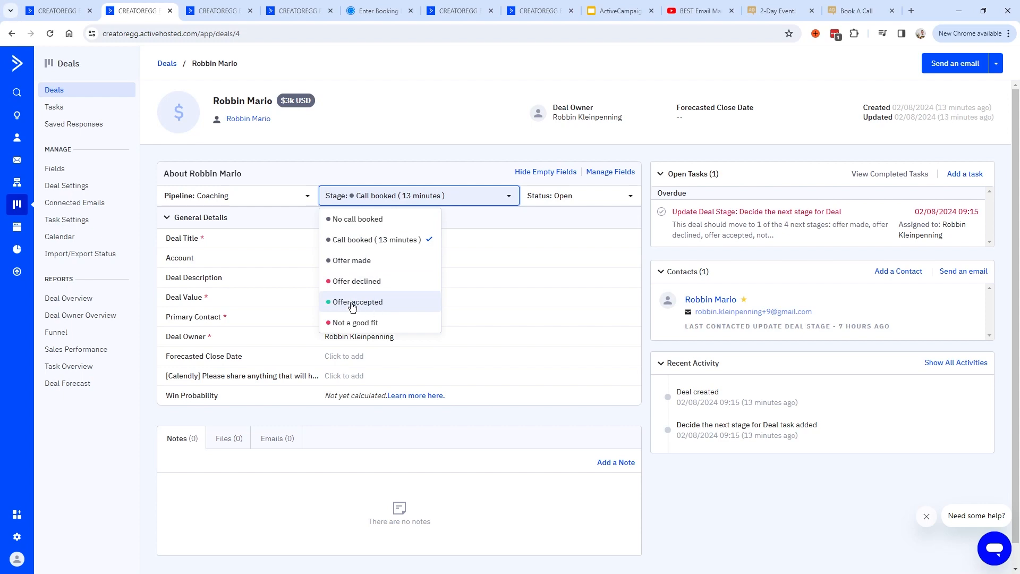
- Return to the Coaching pipeline and move the deal from Call booked to Offer accepted
{"action": "left_click", "coordinate": [167, 64]}
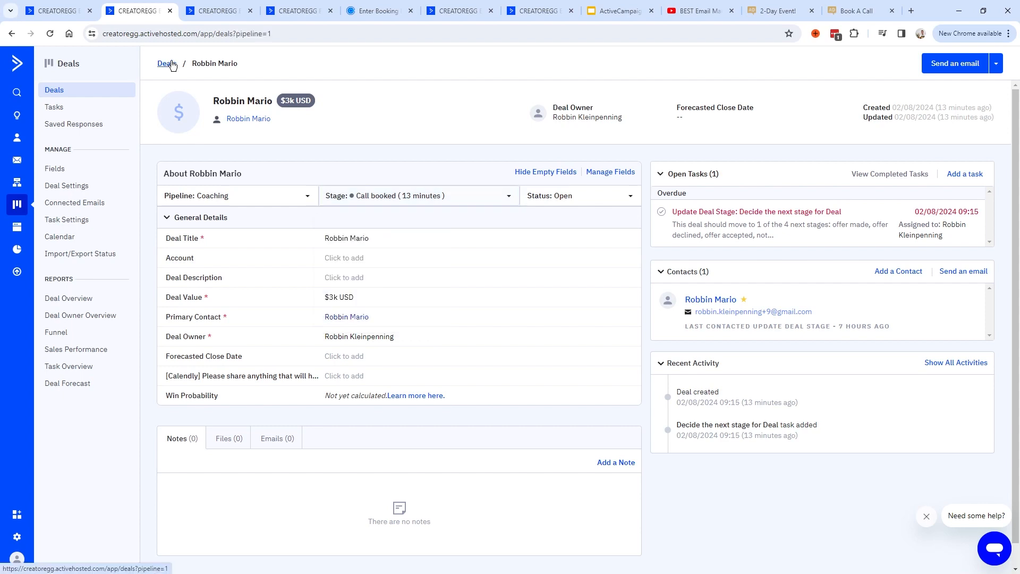
{"action": "left_click_drag", "start_coordinate": [372, 235], "coordinate": [854, 196]}
{"action": "scroll", "coordinate": [652, 405], "scroll_direction": "right", "scroll_amount": 2}
- Open the deal moved to Offer accepted and set its status to Won
{"action": "left_click_drag", "start_coordinate": [744, 192], "coordinate": [760, 200]}
{"action": "left_click", "coordinate": [760, 199]}
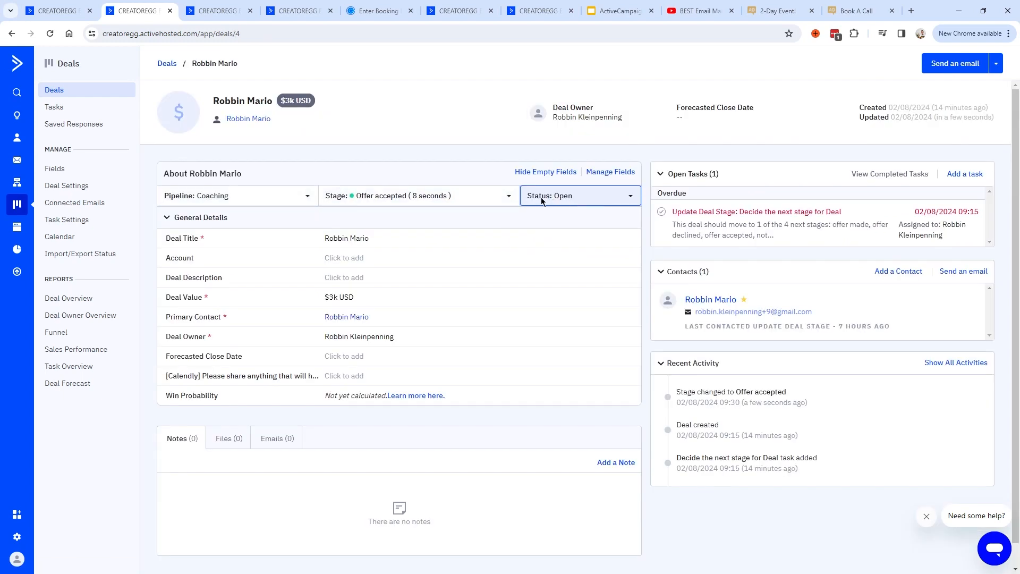
{"action": "left_click", "coordinate": [562, 200]}
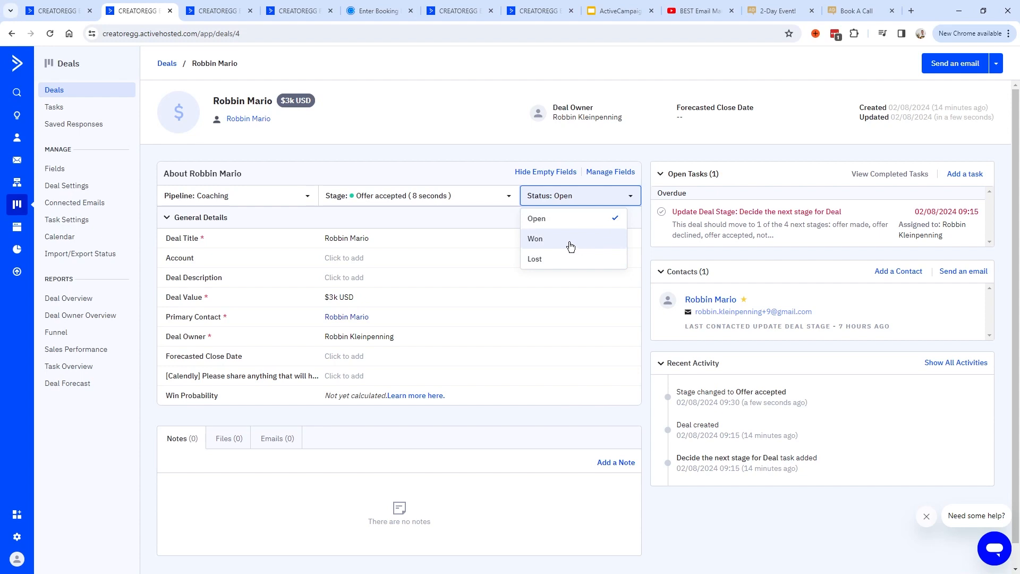
{"action": "left_click", "coordinate": [539, 242]}
{"action": "left_click", "coordinate": [599, 174]}
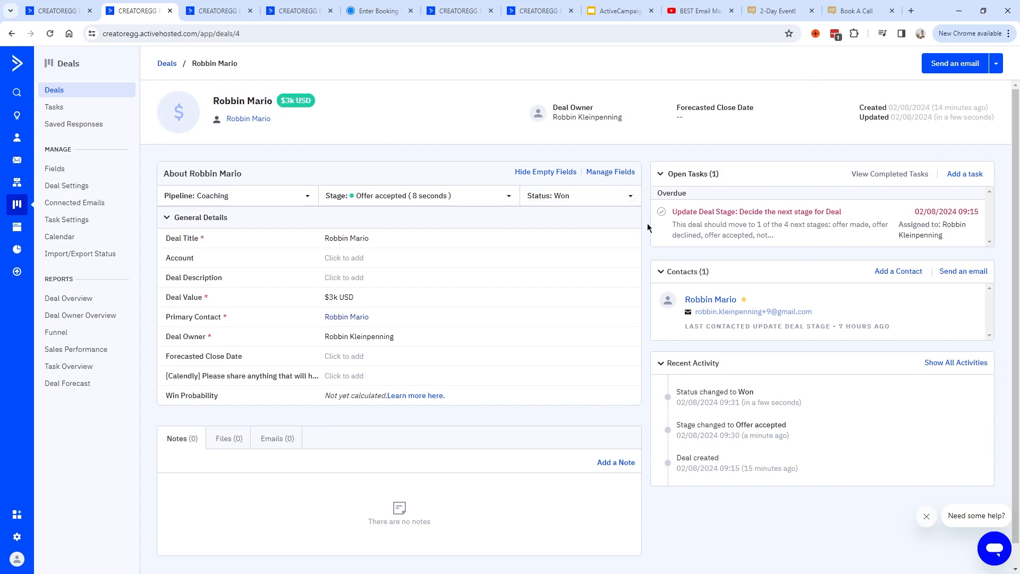
- Check the status change in the deal's recent activity and complete its "Decide the next stage for Deal" task
{"action": "left_click_drag", "start_coordinate": [681, 396], "coordinate": [771, 397]}
{"action": "left_click", "coordinate": [771, 396]}
{"action": "left_click", "coordinate": [660, 213]}
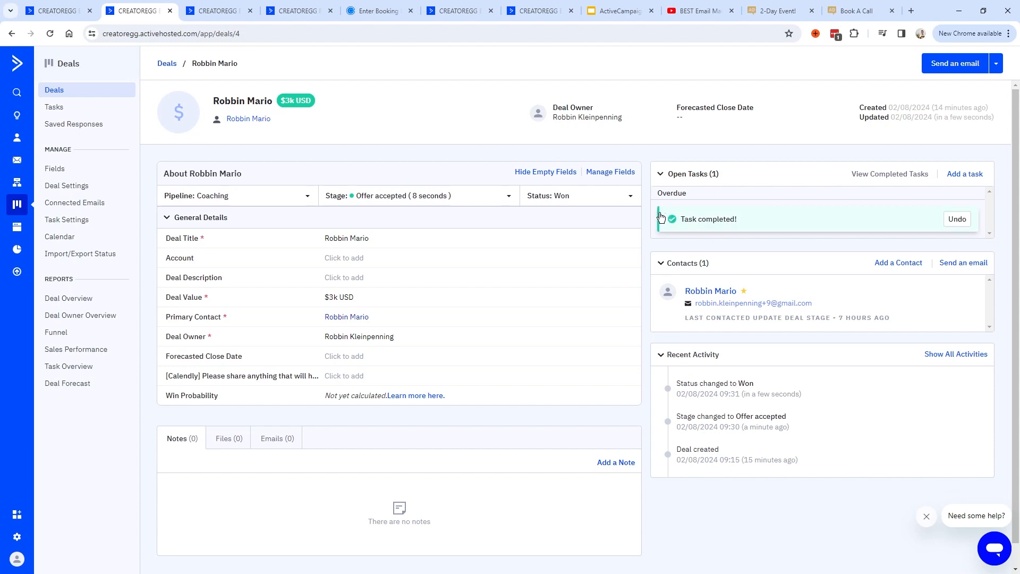
{"action": "left_click_drag", "start_coordinate": [781, 220], "coordinate": [877, 223]}
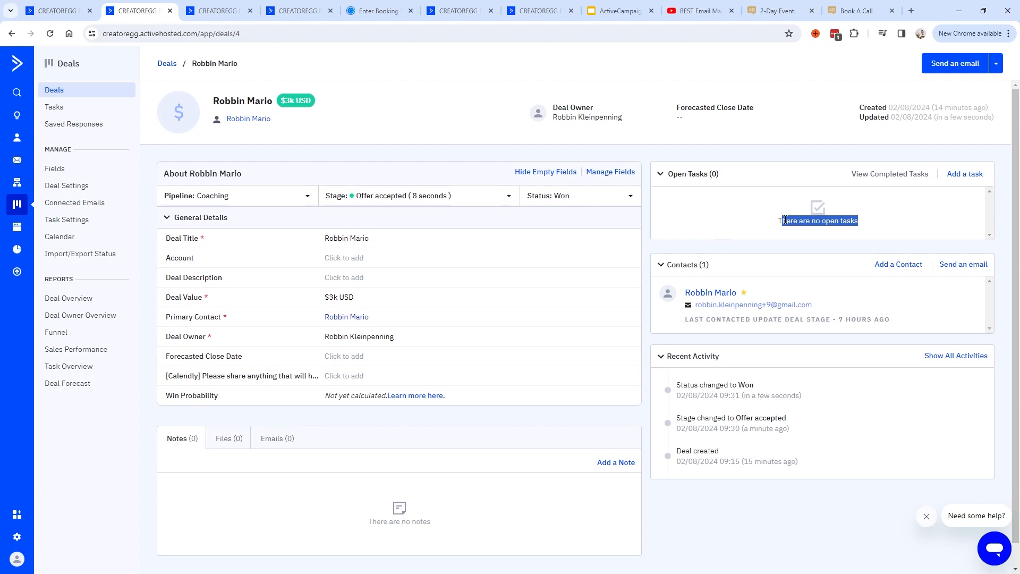
- Review how Automation_29.1_Create Deal When Calendly Appointment Booked leads into Automation_29.2_Add_Task_Decide_Deal_STage
{"action": "left_click", "coordinate": [220, 14]}
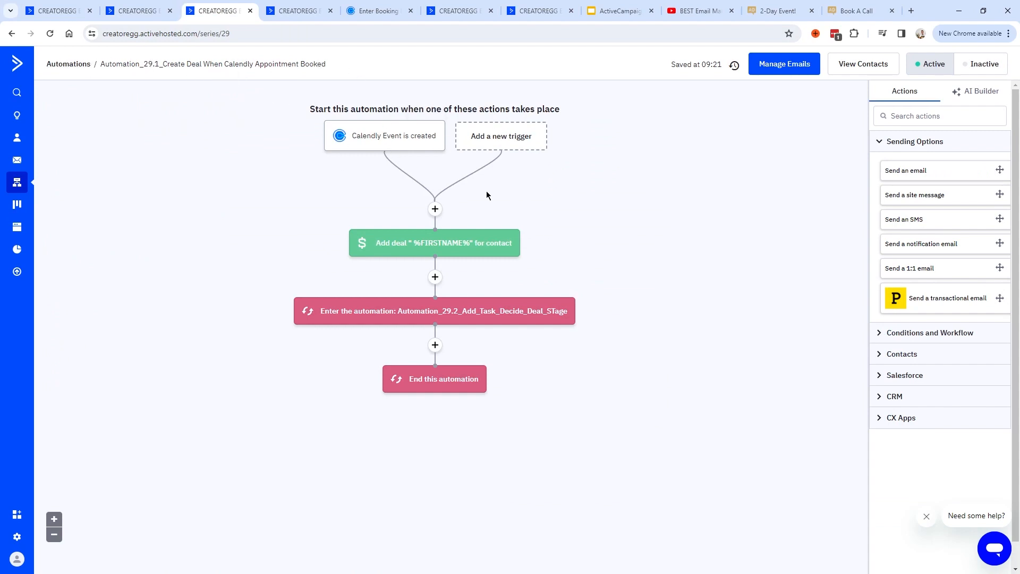
{"action": "mouse_move", "coordinate": [367, 308]}
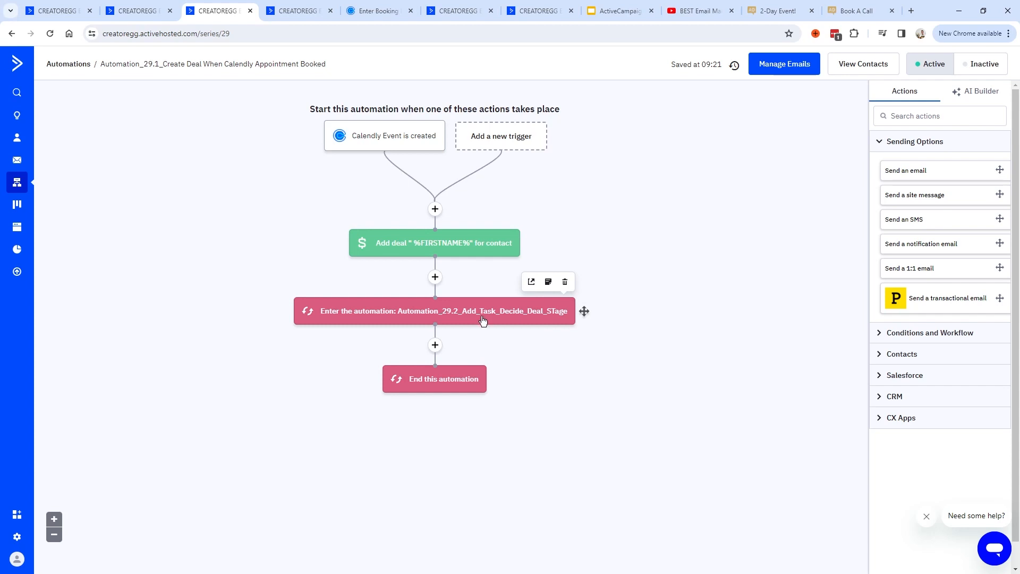
{"action": "left_click", "coordinate": [297, 11]}
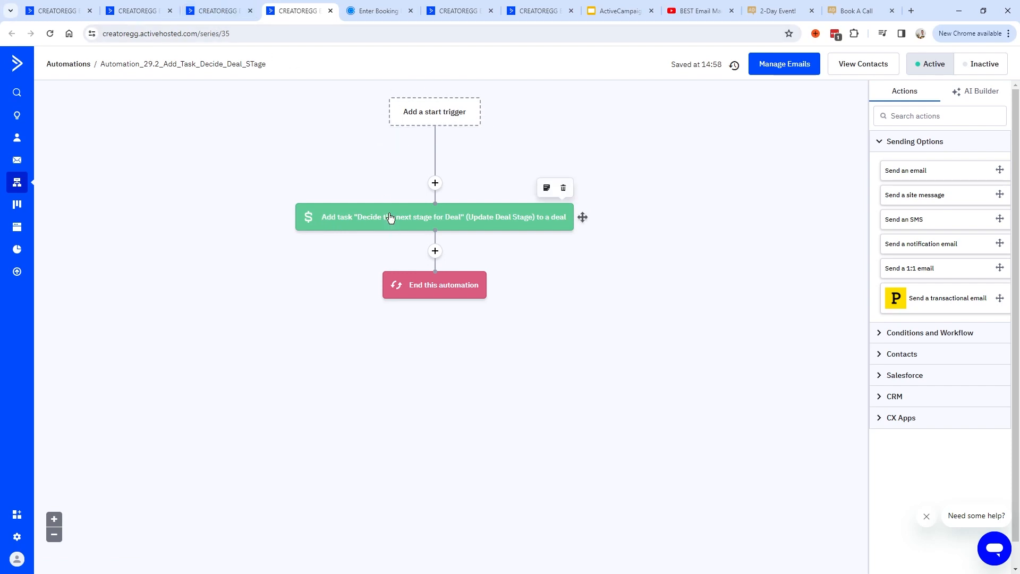
{"action": "left_click", "coordinate": [215, 10]}
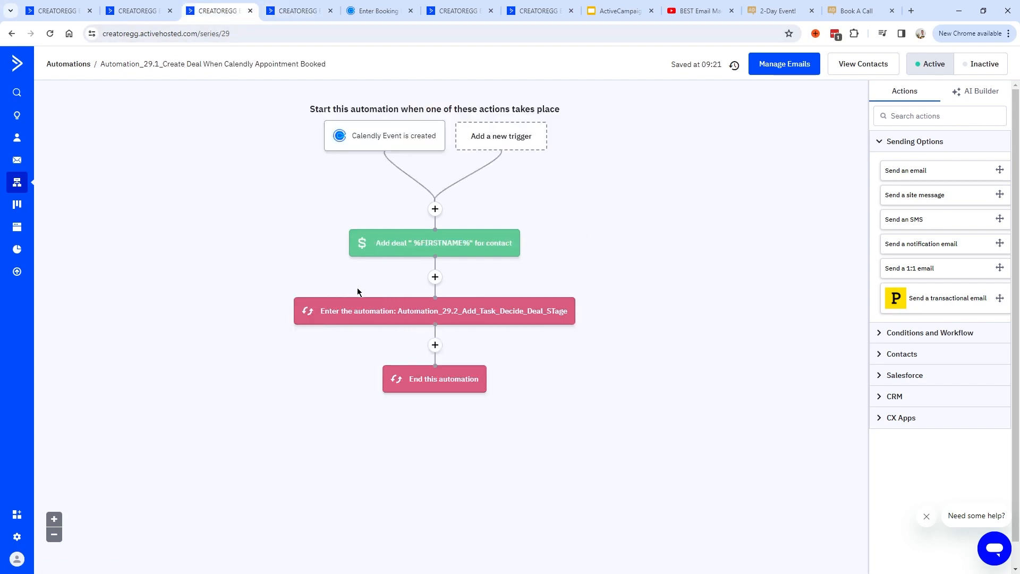
{"action": "key", "text": "ctrl+Tab"}
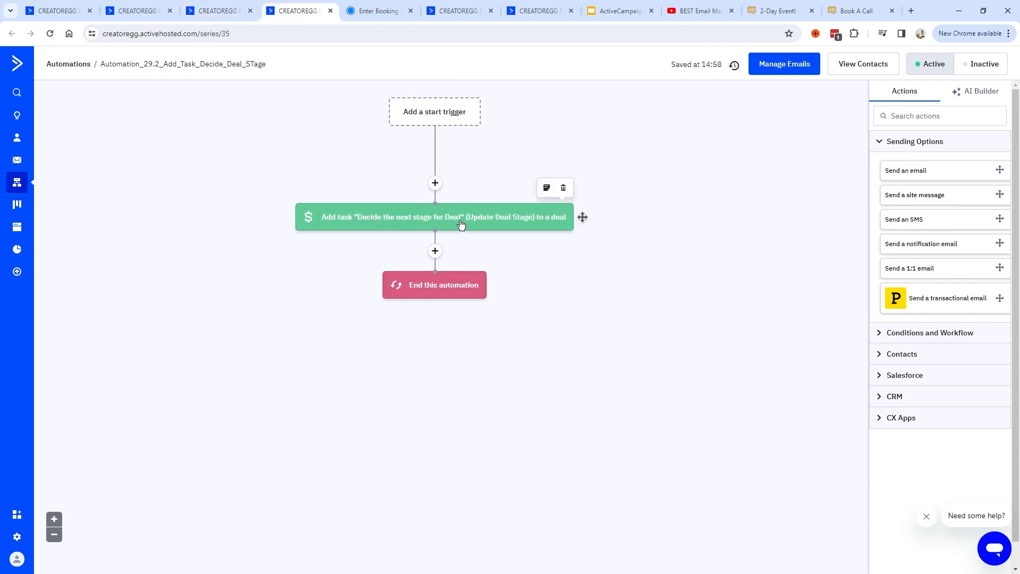
- Locate the Add a deal task action among the CRM actions available for Automation_29.2
{"action": "left_click", "coordinate": [434, 184]}
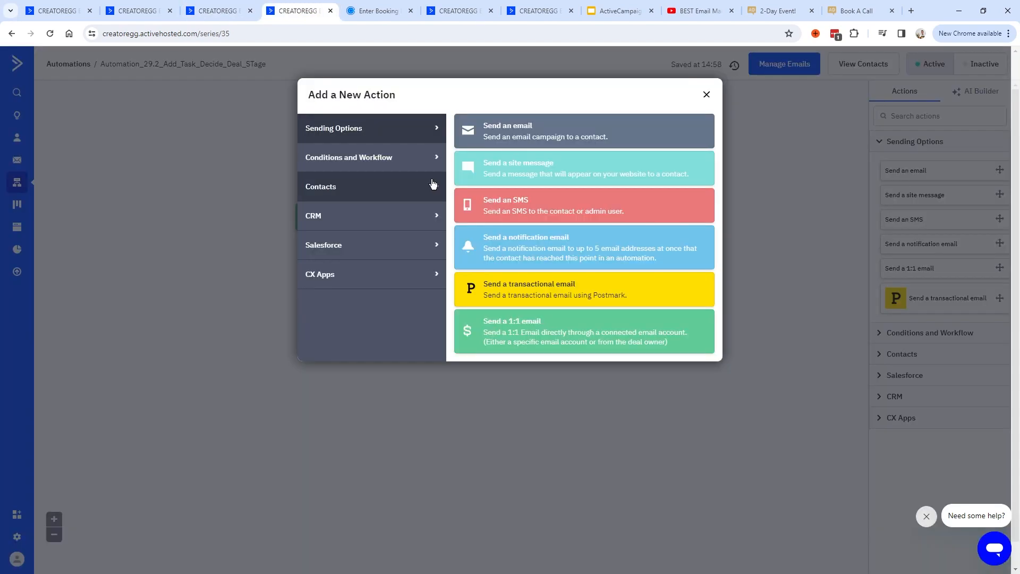
{"action": "left_click", "coordinate": [312, 222]}
{"action": "scroll", "coordinate": [493, 396], "scroll_direction": "down", "scroll_amount": 3}
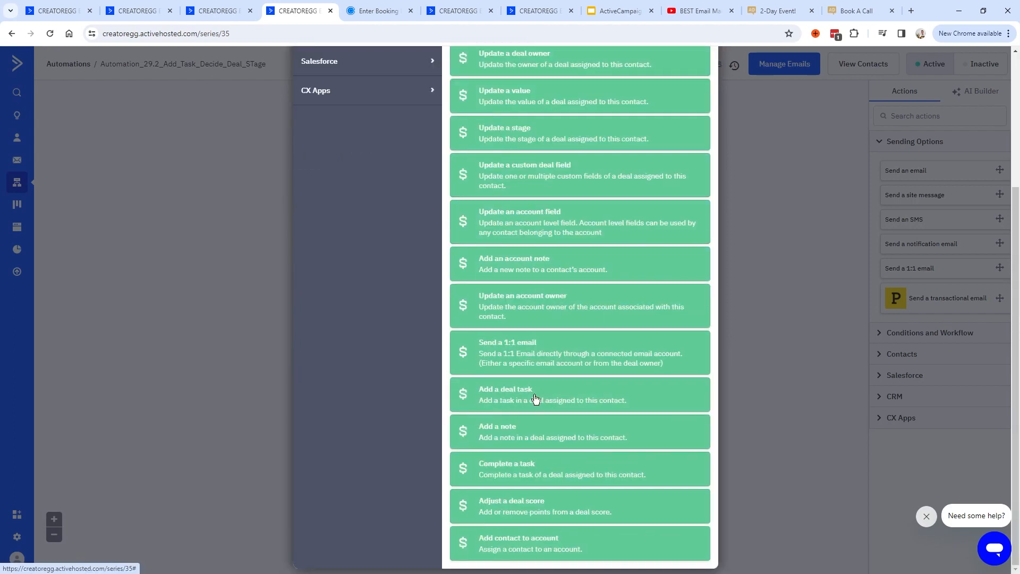
{"action": "left_click", "coordinate": [493, 397]}
- Review the title, description and available task types of the automation's "Decide the next stage for Deal" task action
{"action": "left_click_drag", "start_coordinate": [465, 89], "coordinate": [351, 89]}
{"action": "left_click", "coordinate": [377, 92]}
{"action": "left_click_drag", "start_coordinate": [505, 143], "coordinate": [509, 156]}
{"action": "left_click_drag", "start_coordinate": [433, 147], "coordinate": [345, 129]}
{"action": "left_click", "coordinate": [433, 147]}
{"action": "left_click_drag", "start_coordinate": [433, 147], "coordinate": [346, 129]}
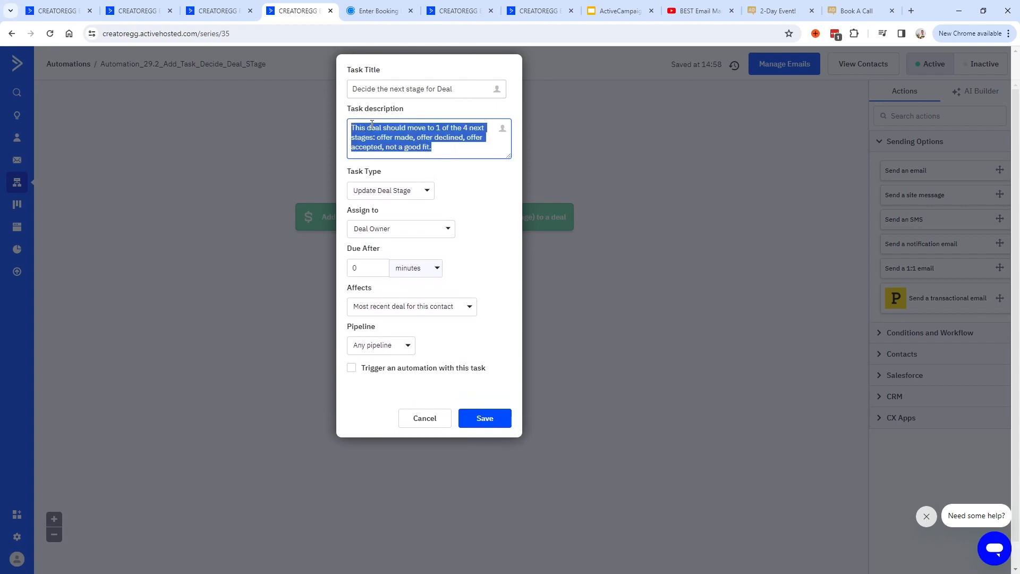
{"action": "left_click", "coordinate": [433, 147]}
{"action": "left_click_drag", "start_coordinate": [433, 147], "coordinate": [349, 131]}
{"action": "triple_click", "coordinate": [380, 171]}
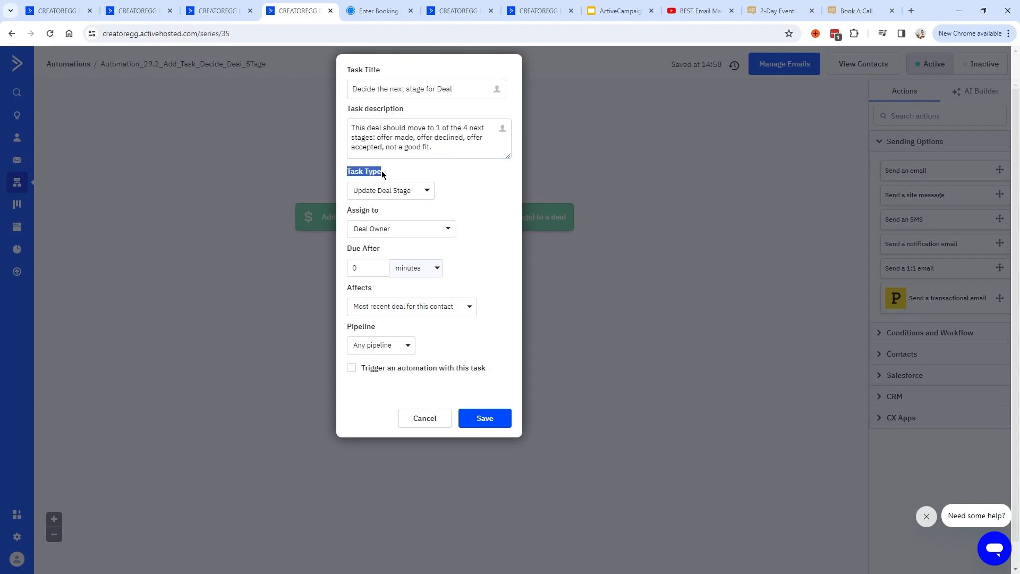
{"action": "left_click", "coordinate": [391, 198]}
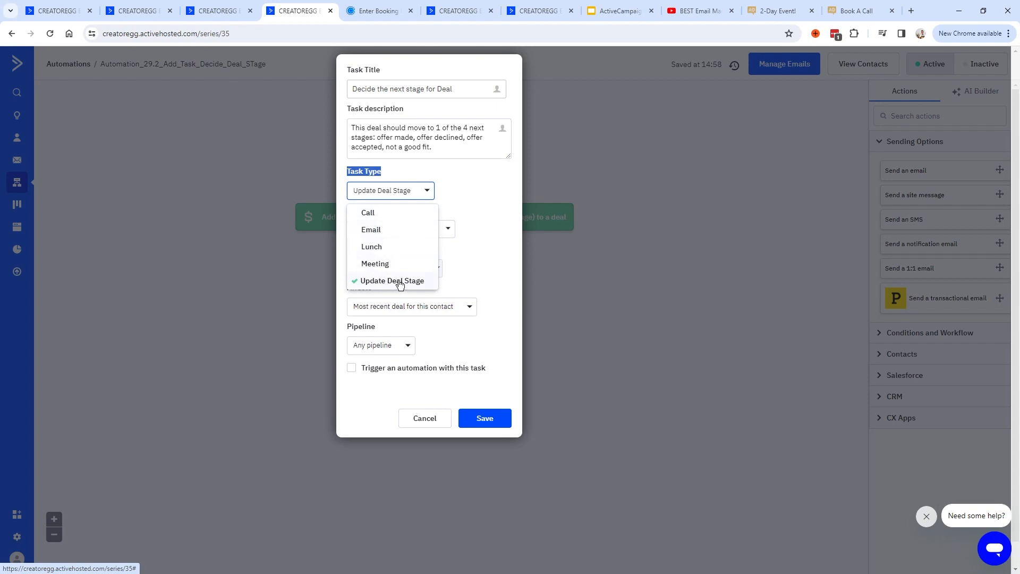
- Examine the Update Deal Stage task type in the deal Task Settings and try adding another task type
{"action": "key", "text": "ctrl+shift+Tab"}
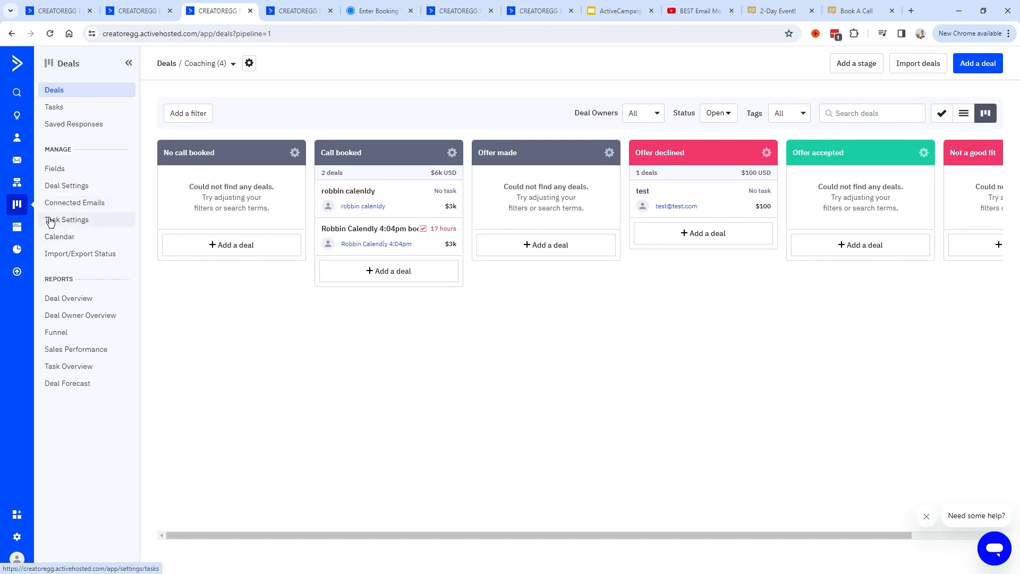
{"action": "left_click", "coordinate": [72, 222]}
{"action": "left_click_drag", "start_coordinate": [247, 328], "coordinate": [177, 329]}
{"action": "left_click", "coordinate": [243, 329]}
{"action": "left_click_drag", "start_coordinate": [243, 330], "coordinate": [160, 328]}
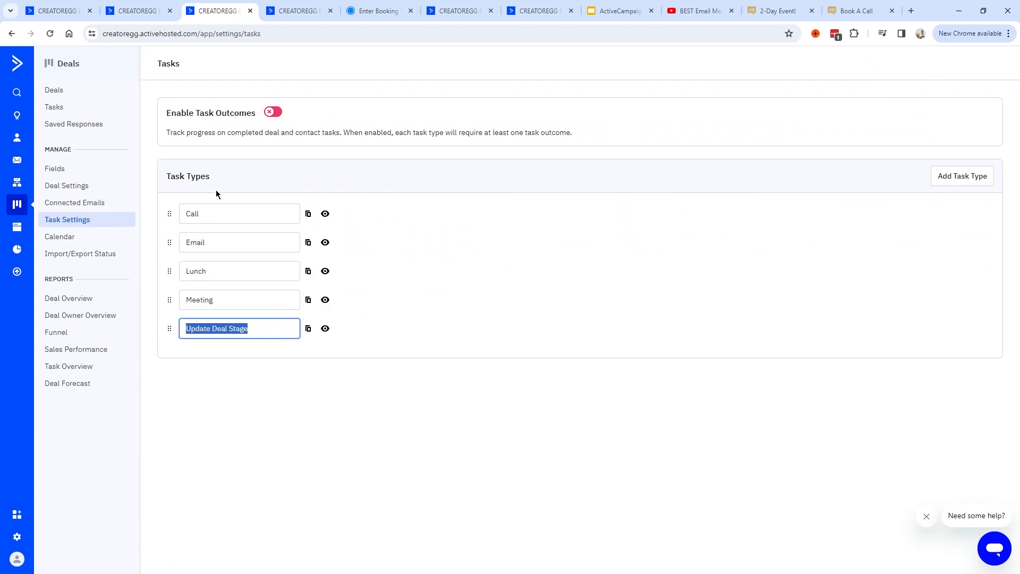
{"action": "left_click", "coordinate": [978, 177]}
{"action": "left_click", "coordinate": [237, 357]}
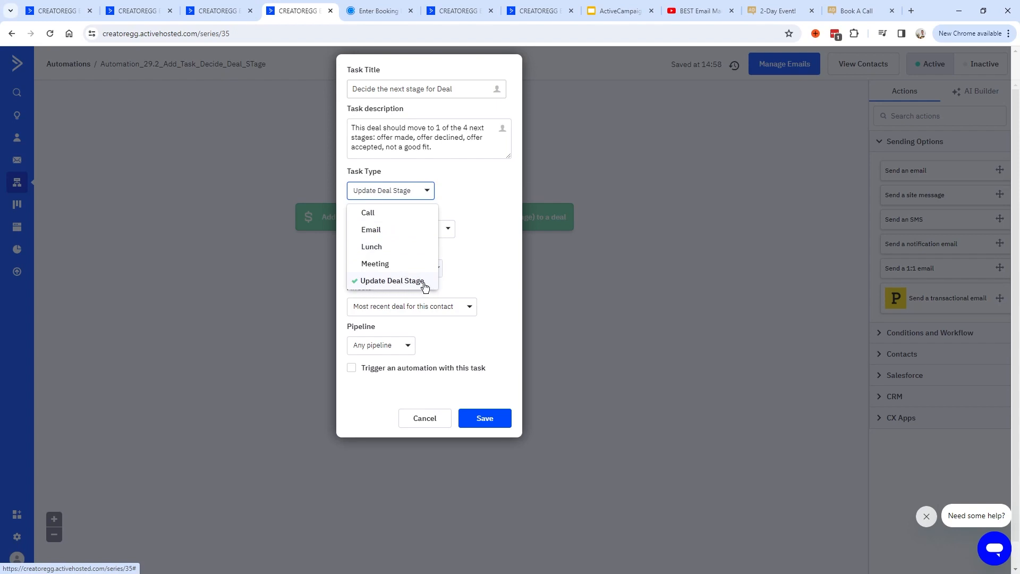
- Select Update Deal Stage as the task type of the automation's deal task
{"action": "left_click", "coordinate": [422, 198]}
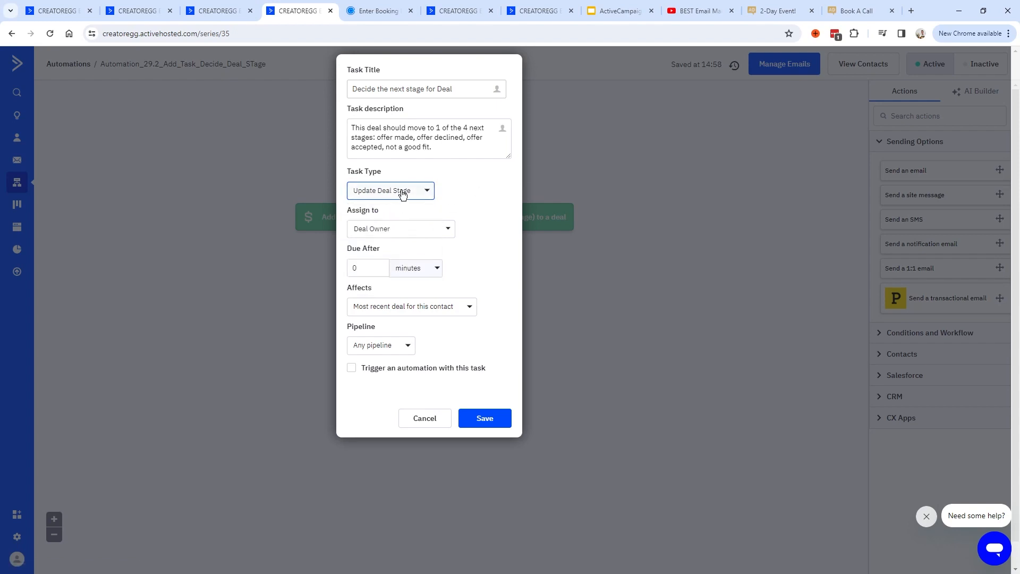
{"action": "left_click", "coordinate": [402, 194]}
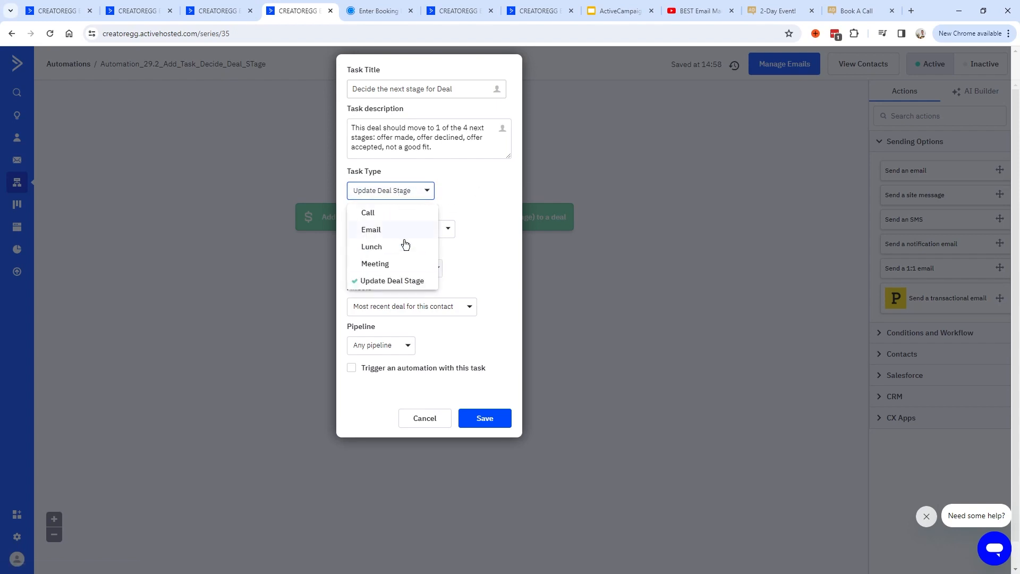
{"action": "left_click", "coordinate": [405, 286]}
- Check the task's assignee, due time and pipeline, make it affect the most recent deal for this contact, and save it
{"action": "mouse_move", "coordinate": [346, 211]}
{"action": "left_mouse_down"}
{"action": "mouse_move", "coordinate": [382, 215]}
{"action": "mouse_move", "coordinate": [351, 215]}
{"action": "left_mouse_up"}
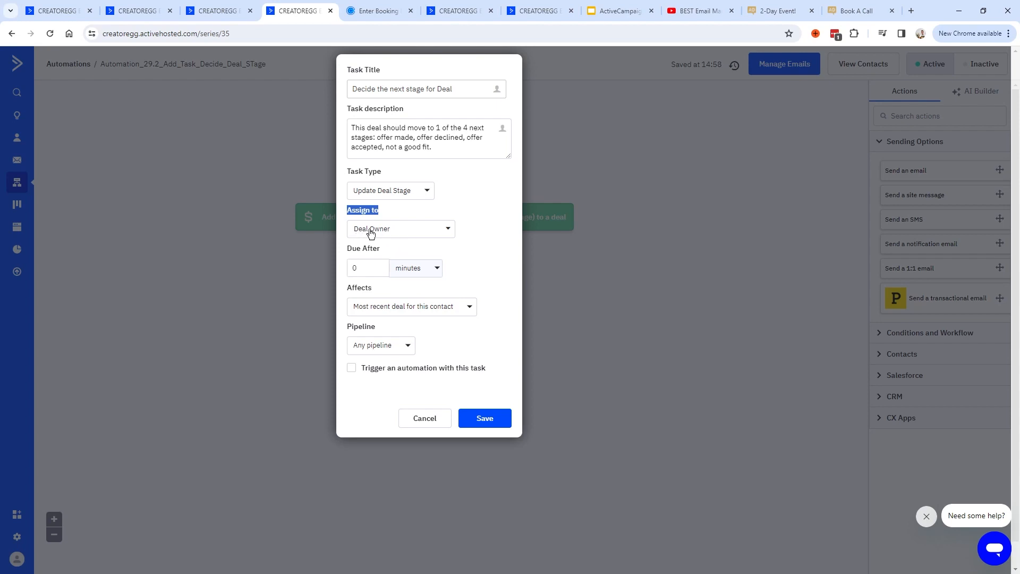
{"action": "left_click", "coordinate": [352, 269]}
{"action": "left_click", "coordinate": [400, 307]}
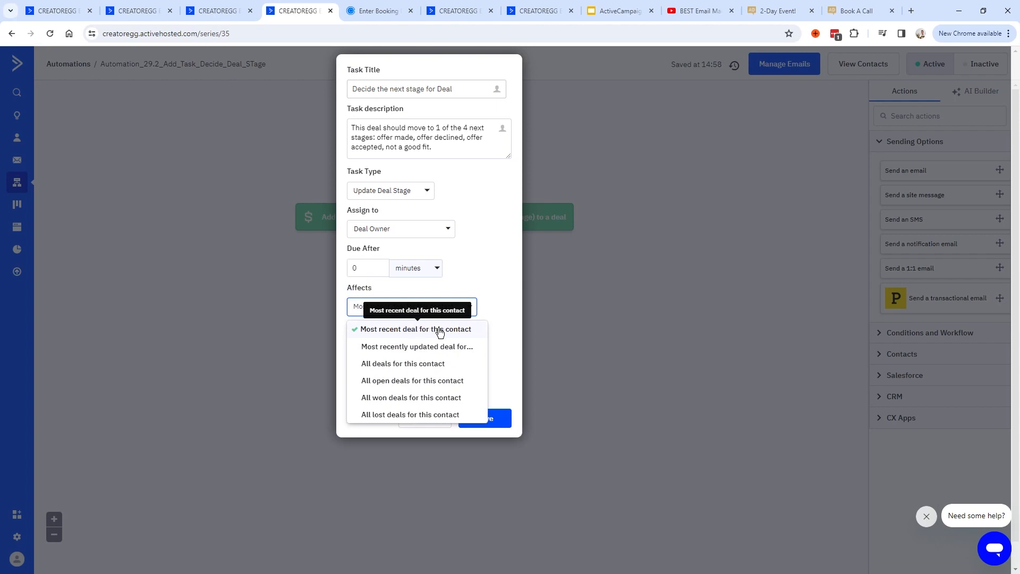
{"action": "left_click", "coordinate": [416, 328]}
{"action": "left_click", "coordinate": [379, 345]}
{"action": "left_click", "coordinate": [381, 348]}
{"action": "left_click", "coordinate": [485, 418]}
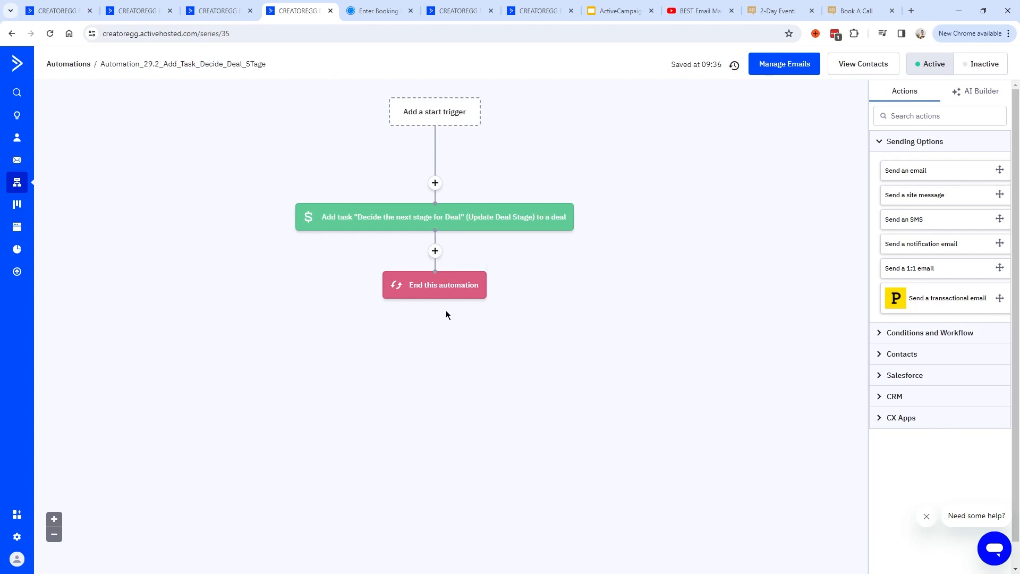
- Compare the missing start trigger in Automation_29.2 with the action that enters it from Automation_29.1
{"action": "left_click", "coordinate": [213, 11]}
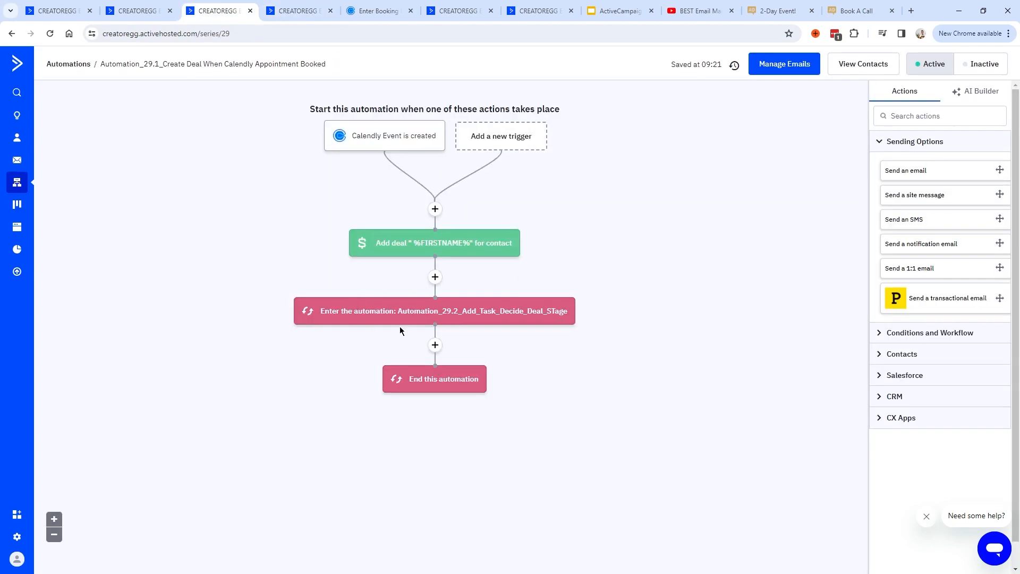
{"action": "left_click", "coordinate": [294, 16]}
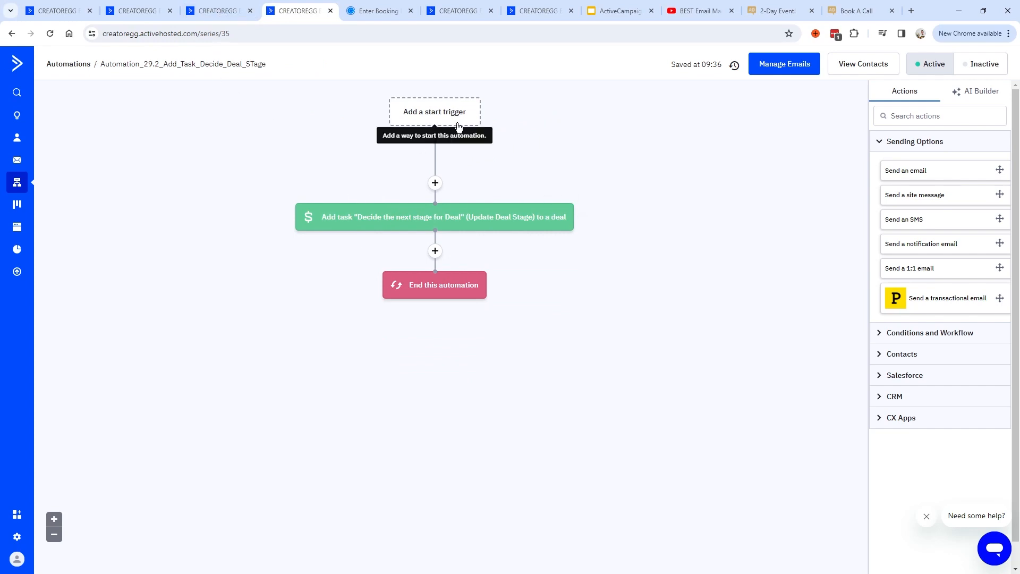
{"action": "key", "text": "ctrl+shift+Tab"}
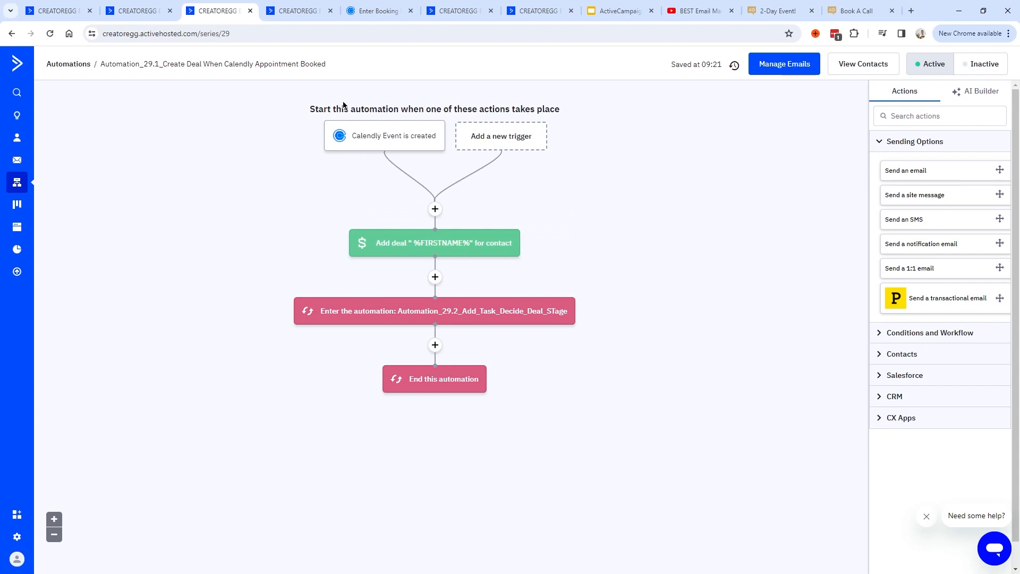
{"action": "left_click", "coordinate": [286, 13]}
{"action": "key", "text": "ctrl+shift+Tab"}
- Try to add a Start an automation action for Automation_29.2 below the Add deal action in Automation_29.1
{"action": "left_click", "coordinate": [435, 276]}
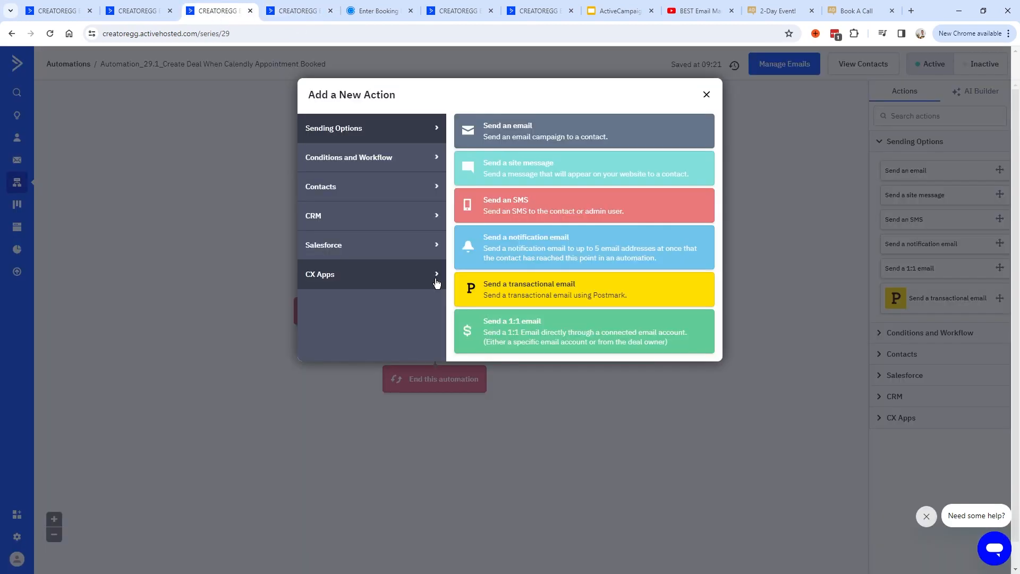
{"action": "left_click", "coordinate": [330, 163]}
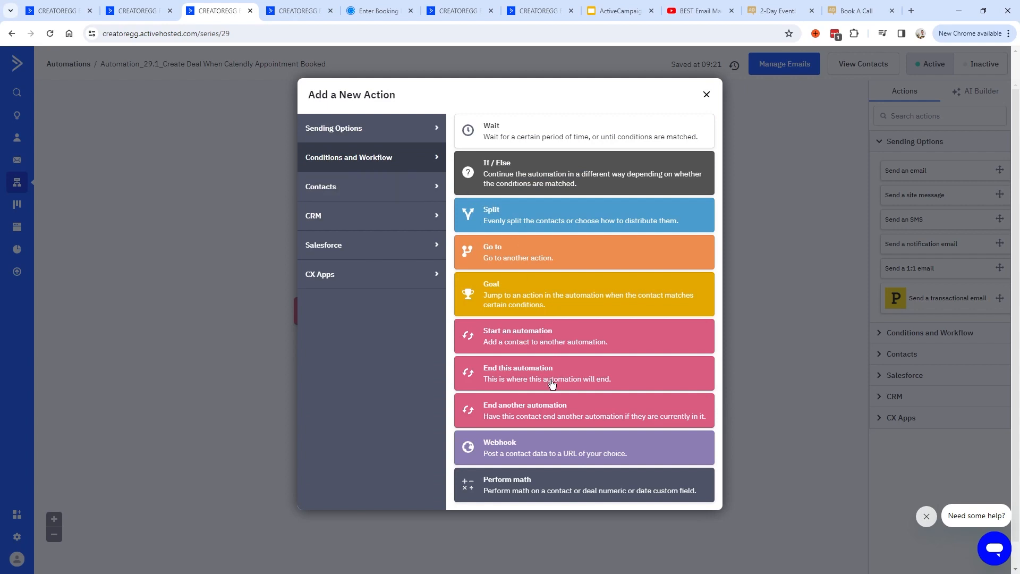
{"action": "left_click", "coordinate": [543, 336]}
{"action": "left_click", "coordinate": [421, 266]}
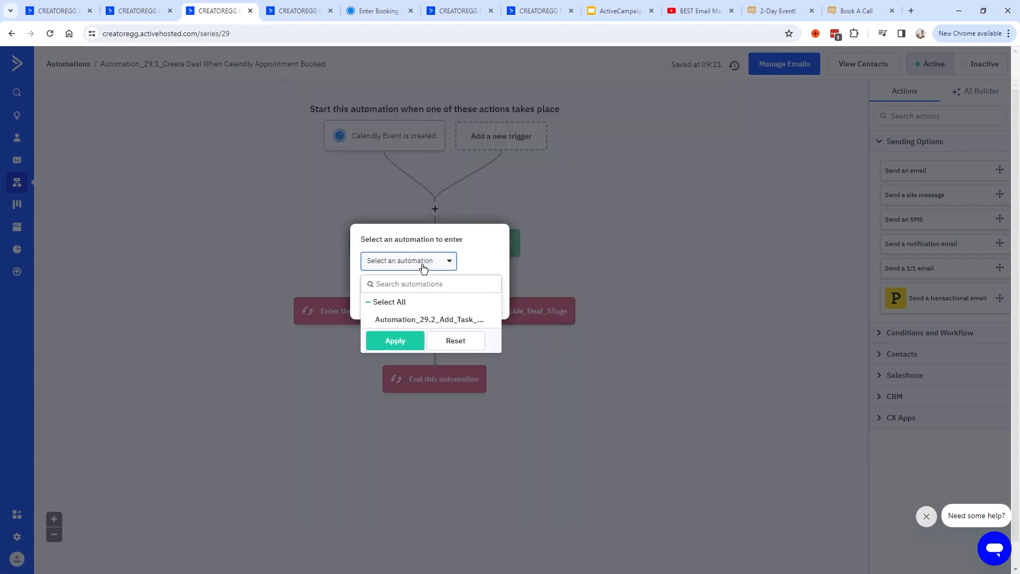
{"action": "left_click", "coordinate": [439, 319]}
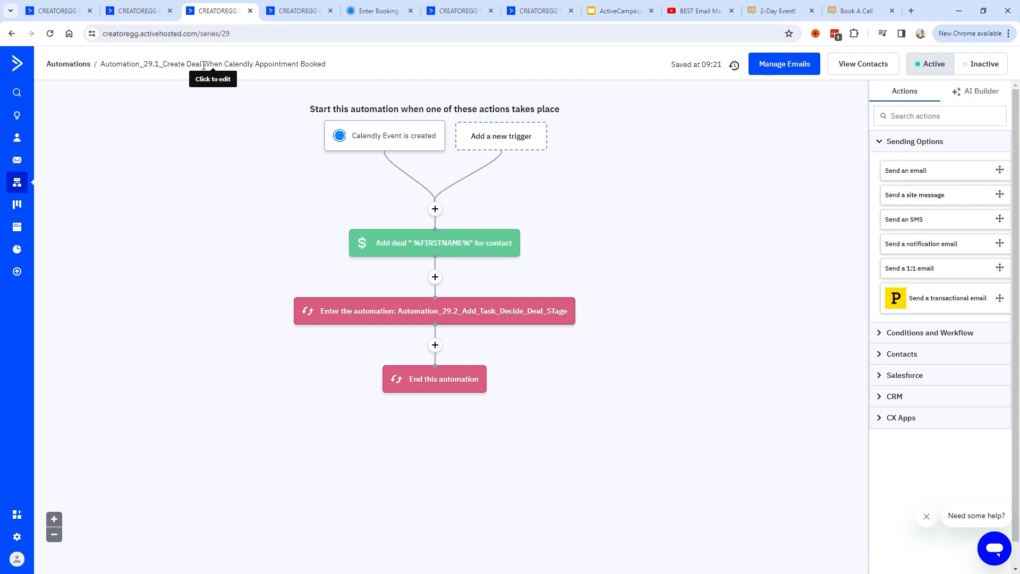
- Compare the 29.1 and 29.2 numbering in the names of the two automations
{"action": "left_click", "coordinate": [282, 11]}
{"action": "left_click", "coordinate": [231, 11]}
{"action": "left_click_drag", "start_coordinate": [102, 64], "coordinate": [164, 64]}
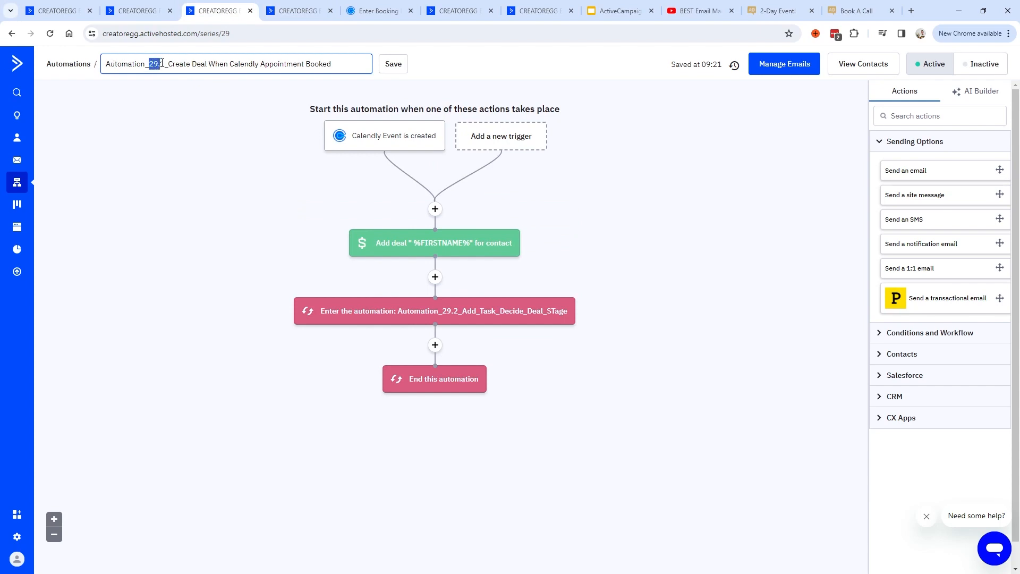
{"action": "left_click", "coordinate": [278, 11]}
{"action": "left_click_drag", "start_coordinate": [146, 64], "coordinate": [166, 63]}
{"action": "left_click", "coordinate": [221, 12]}
- Move the 4:04pm booking deal from Call booked to Offer accepted in the Coaching pipeline and open it
{"action": "left_click", "coordinate": [113, 8]}
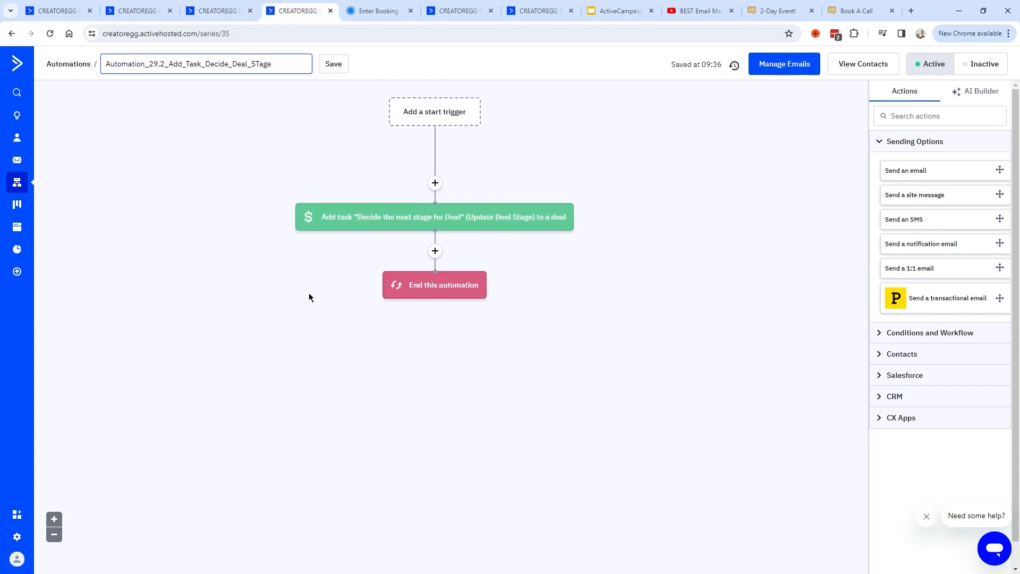
{"action": "left_click", "coordinate": [159, 10]}
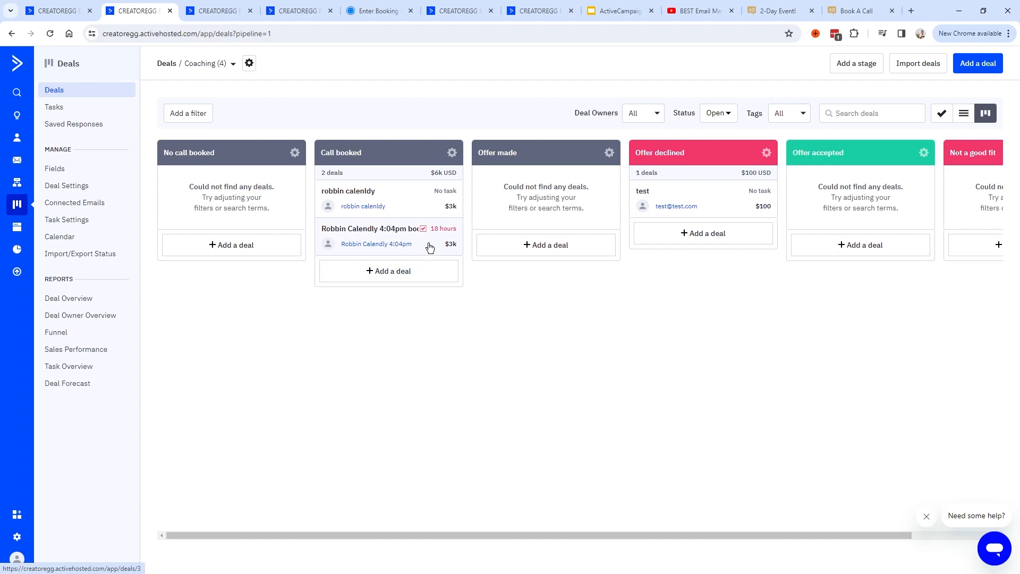
{"action": "left_click_drag", "start_coordinate": [419, 248], "coordinate": [896, 204]}
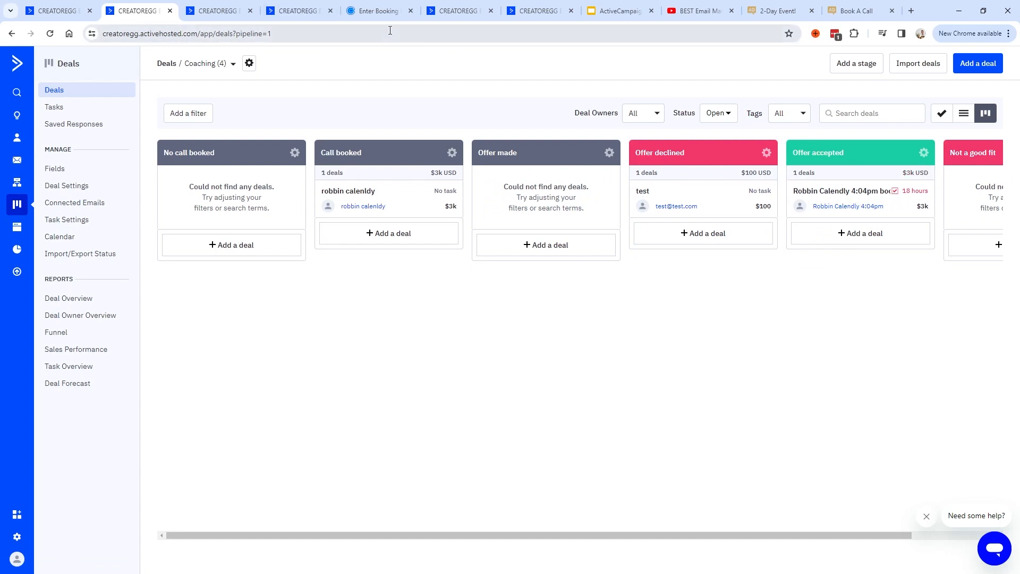
{"action": "left_click", "coordinate": [897, 211]}
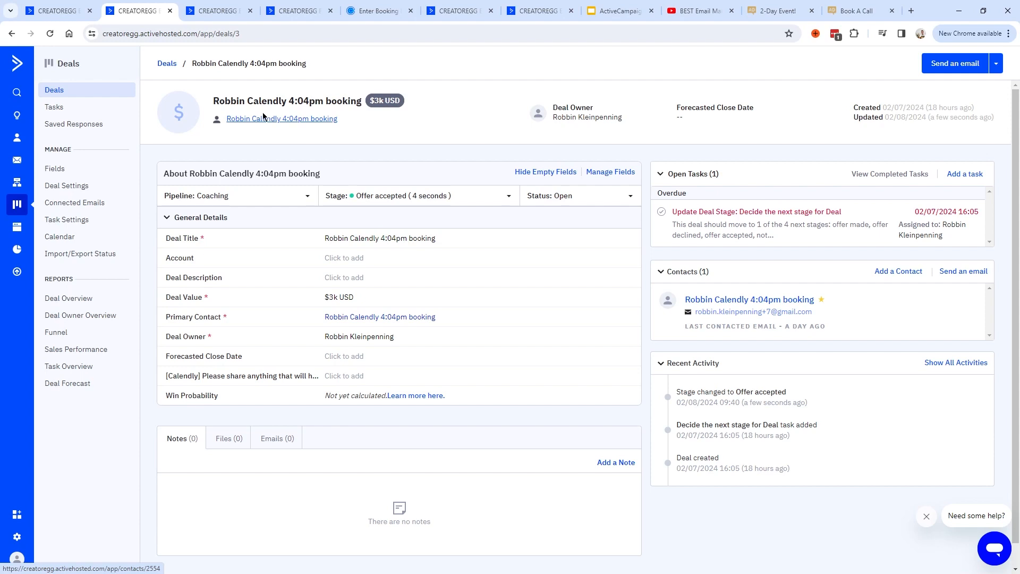
- Open the contact record linked to the 4:04pm booking deal and start a new email to that contact
{"action": "left_click_drag", "start_coordinate": [364, 102], "coordinate": [213, 105]}
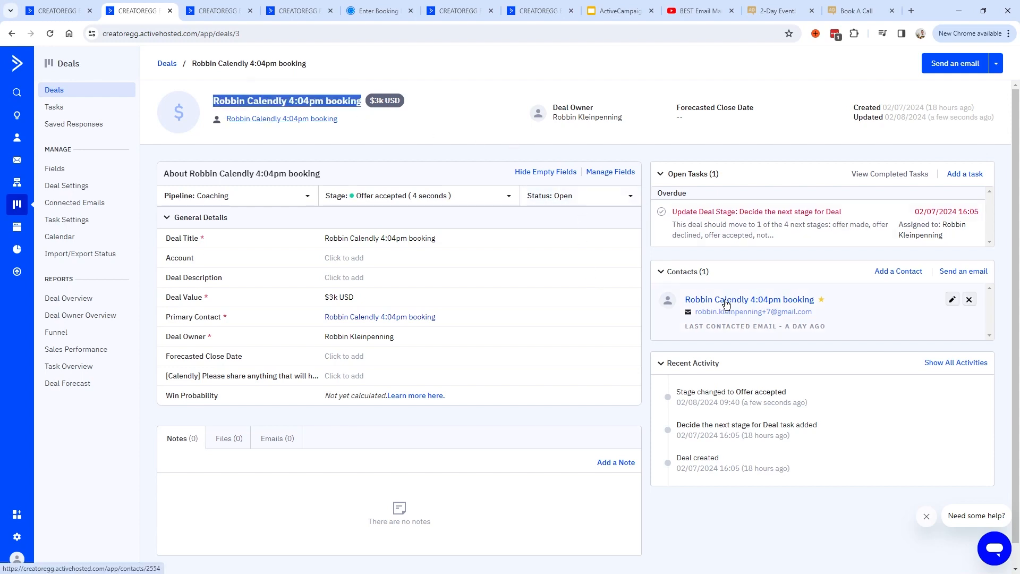
{"action": "left_click", "coordinate": [709, 301]}
{"action": "scroll", "coordinate": [372, 327], "scroll_direction": "down", "scroll_amount": 10}
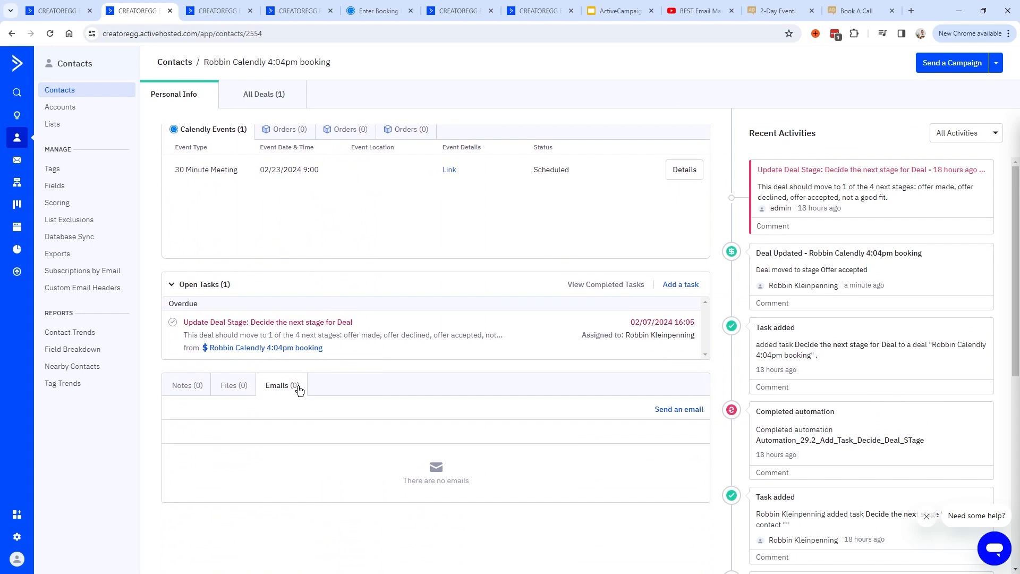
{"action": "left_click", "coordinate": [679, 409]}
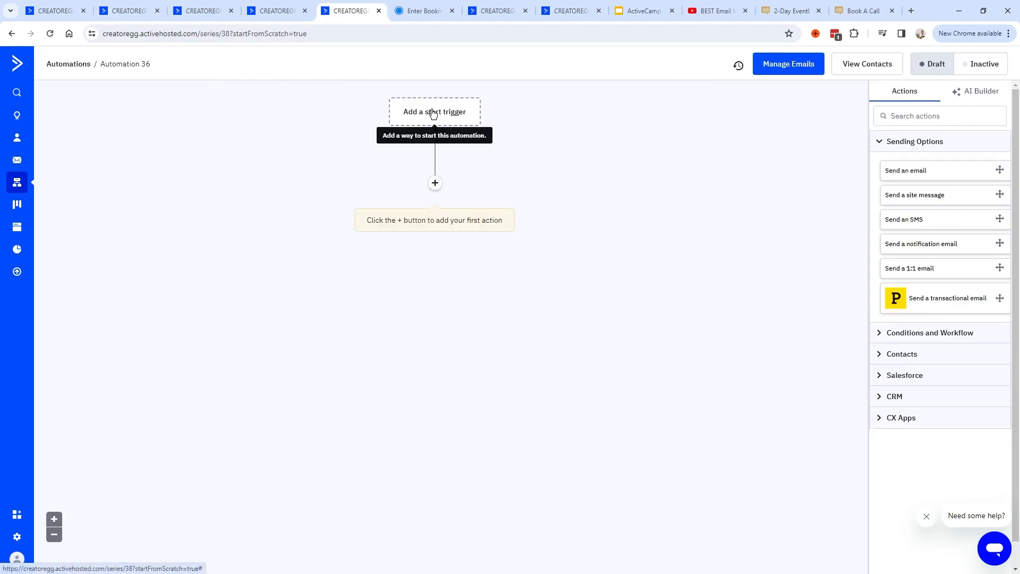
- Add a Deal stage changes start trigger to Automation 36 for the Coaching pipeline, from any stage to Offer accepted, running once
{"action": "left_click", "coordinate": [433, 112]}
{"action": "left_click", "coordinate": [627, 107]}
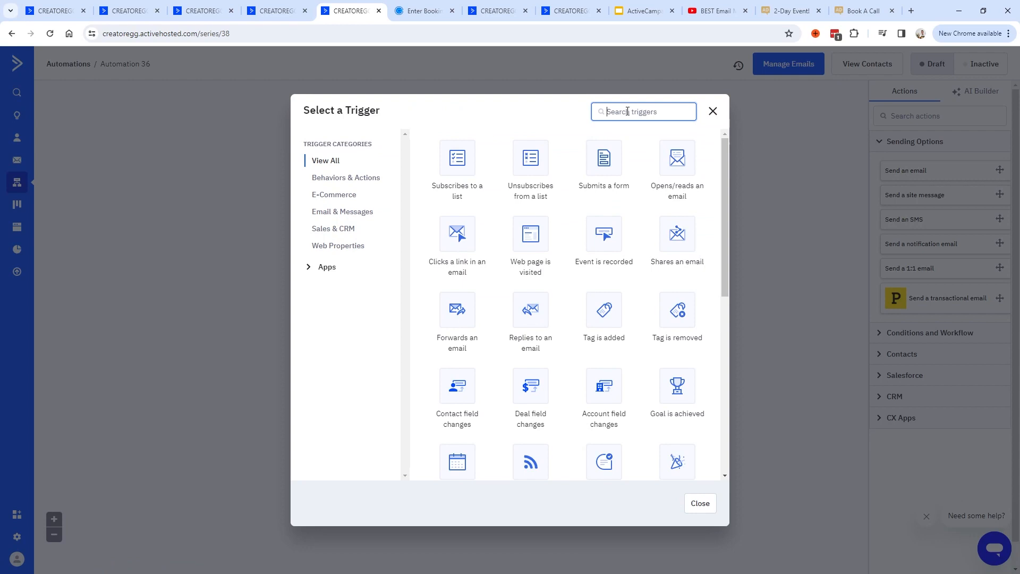
{"action": "type", "text": "stage"}
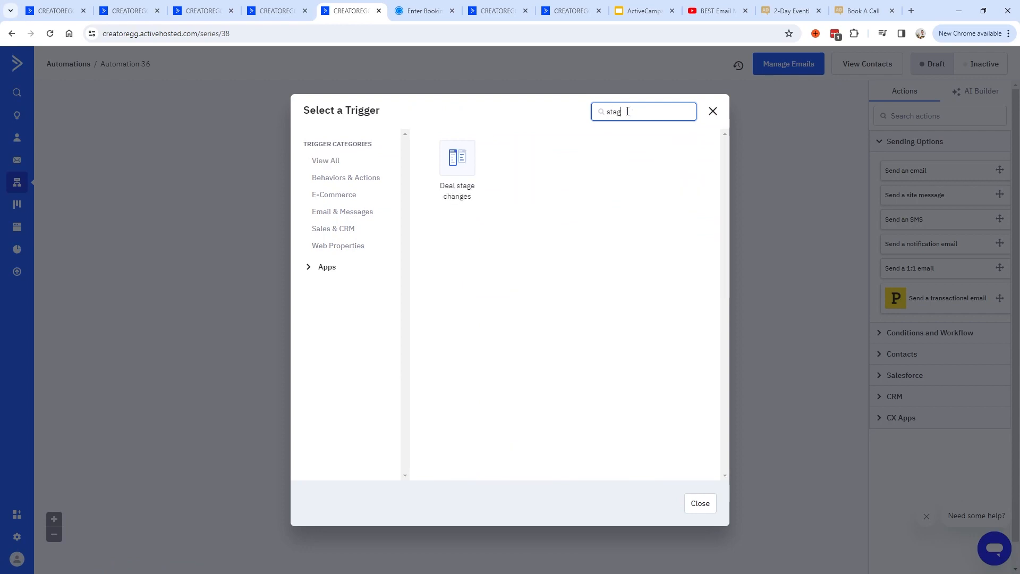
{"action": "left_click", "coordinate": [463, 169]}
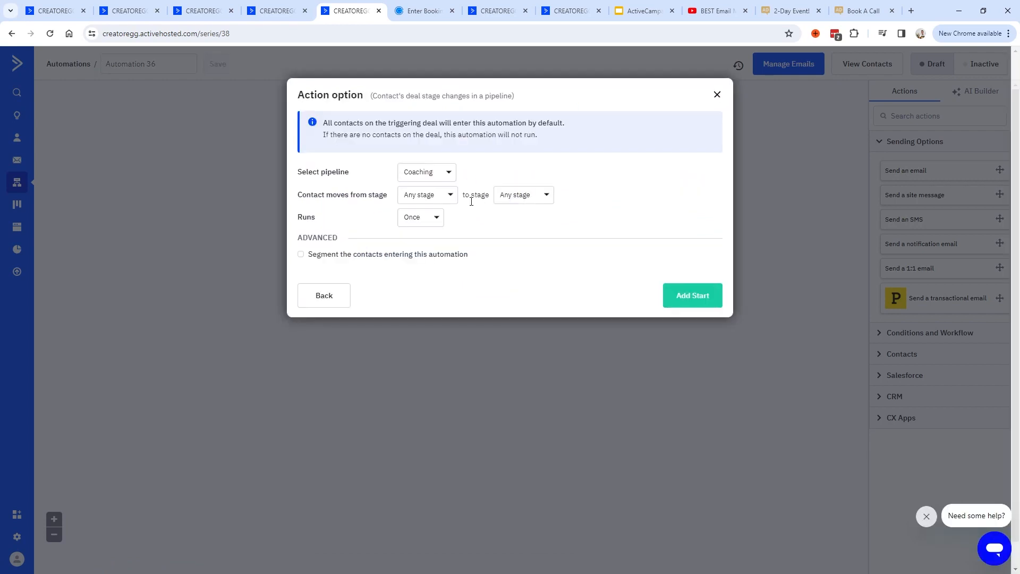
{"action": "left_click", "coordinate": [529, 197]}
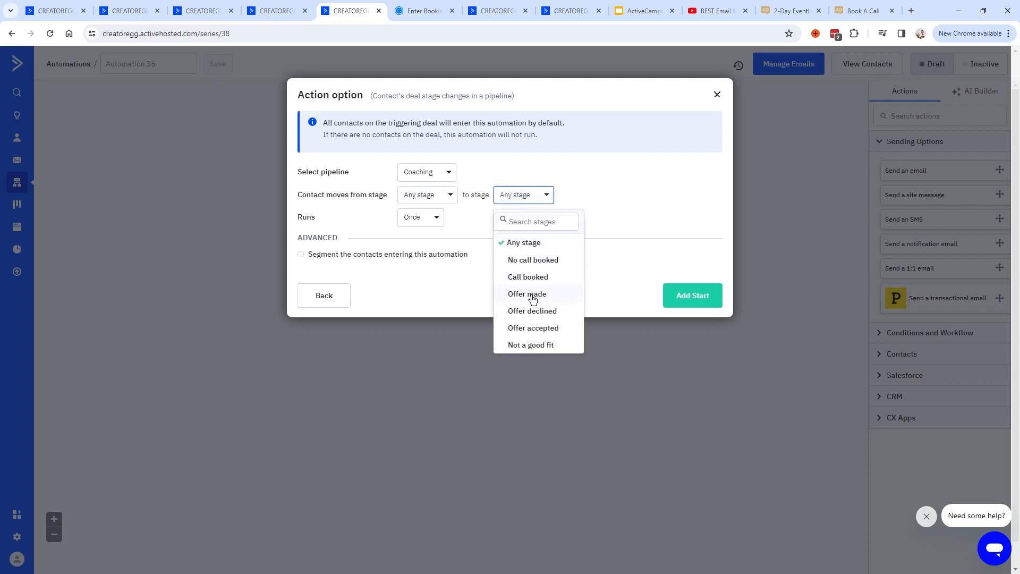
{"action": "left_click", "coordinate": [522, 329]}
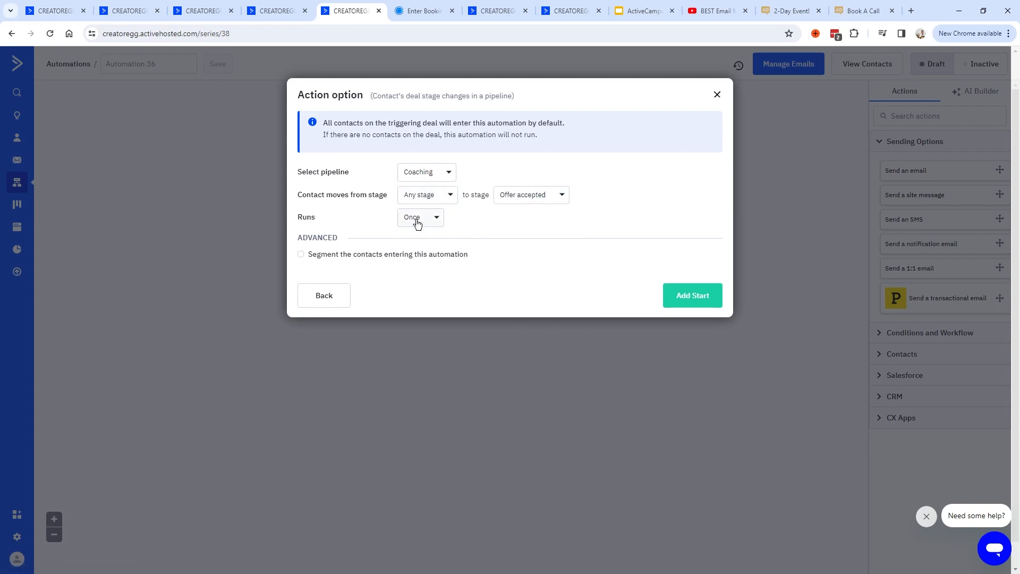
{"action": "left_click", "coordinate": [677, 299]}
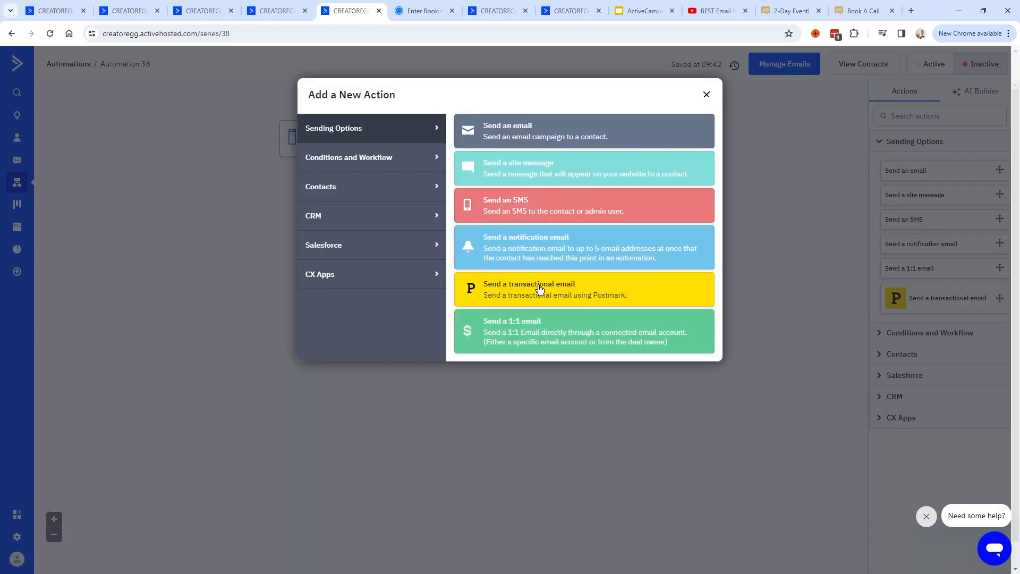
- View the Send a 1:1 email action's settings, close them without saving, and return to the Coaching pipeline board
{"action": "left_click", "coordinate": [564, 331]}
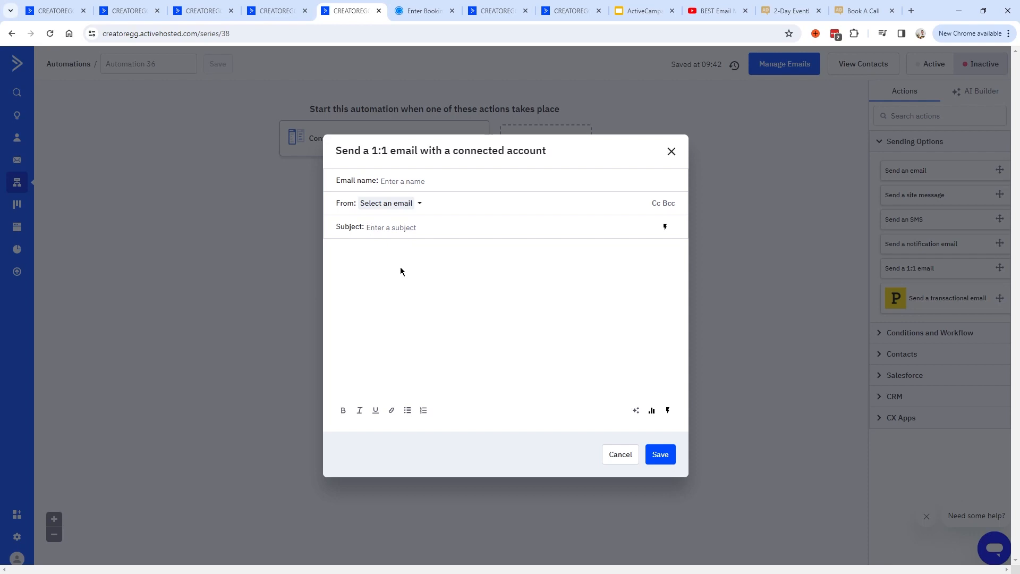
{"action": "left_click", "coordinate": [671, 151]}
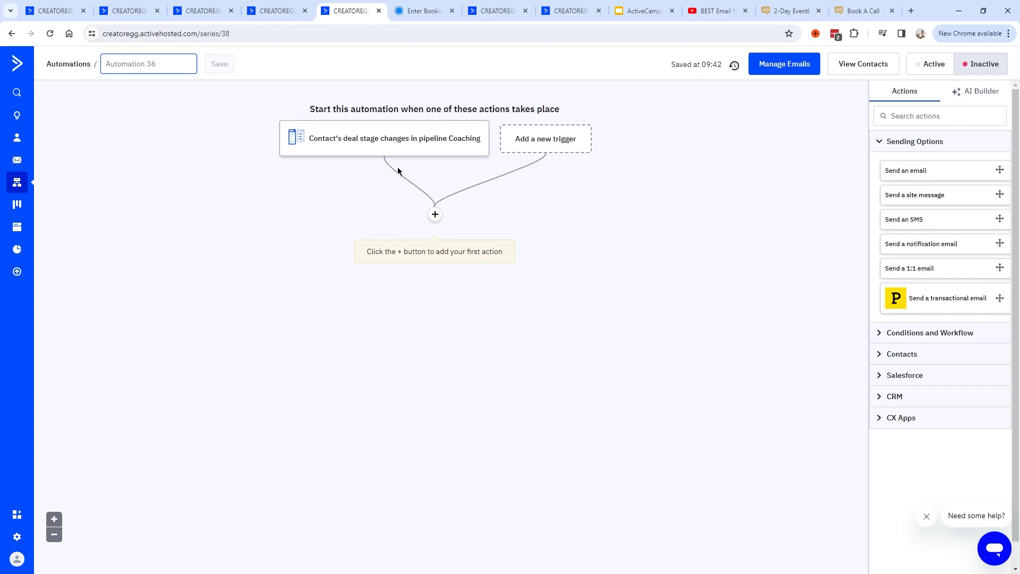
{"action": "left_click", "coordinate": [275, 16]}
{"action": "left_click", "coordinate": [143, 14]}
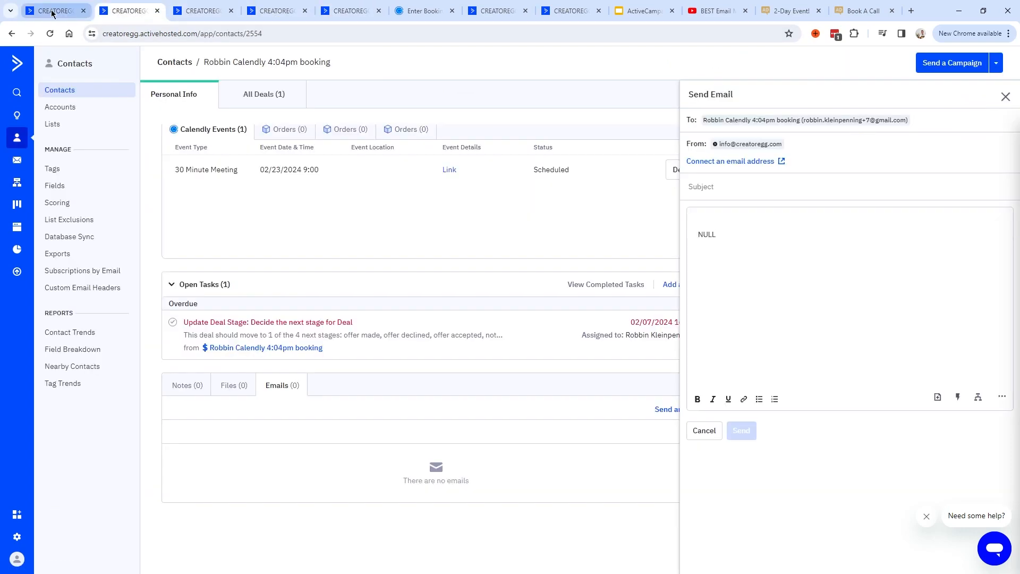
{"action": "left_click", "coordinate": [51, 11]}
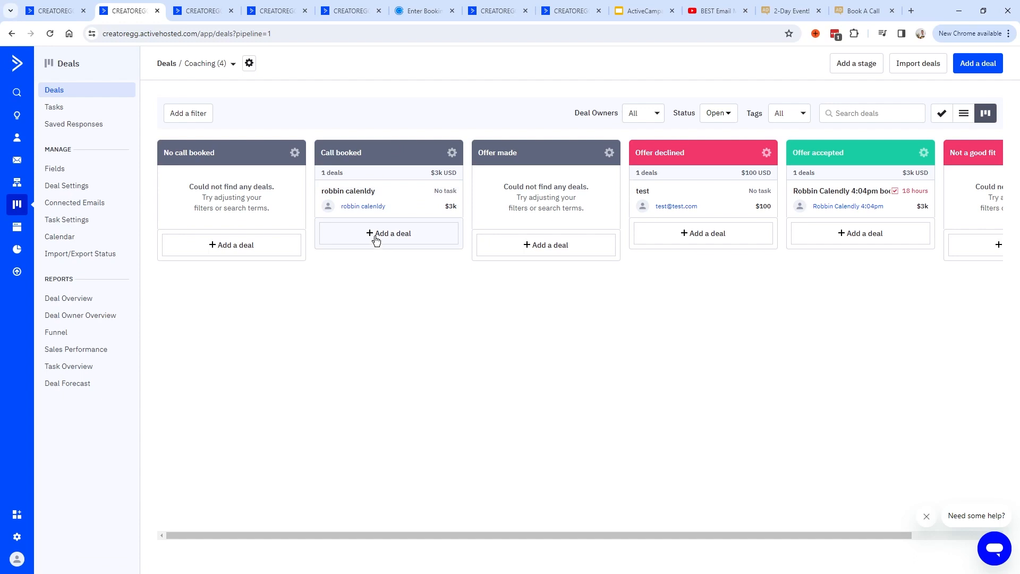